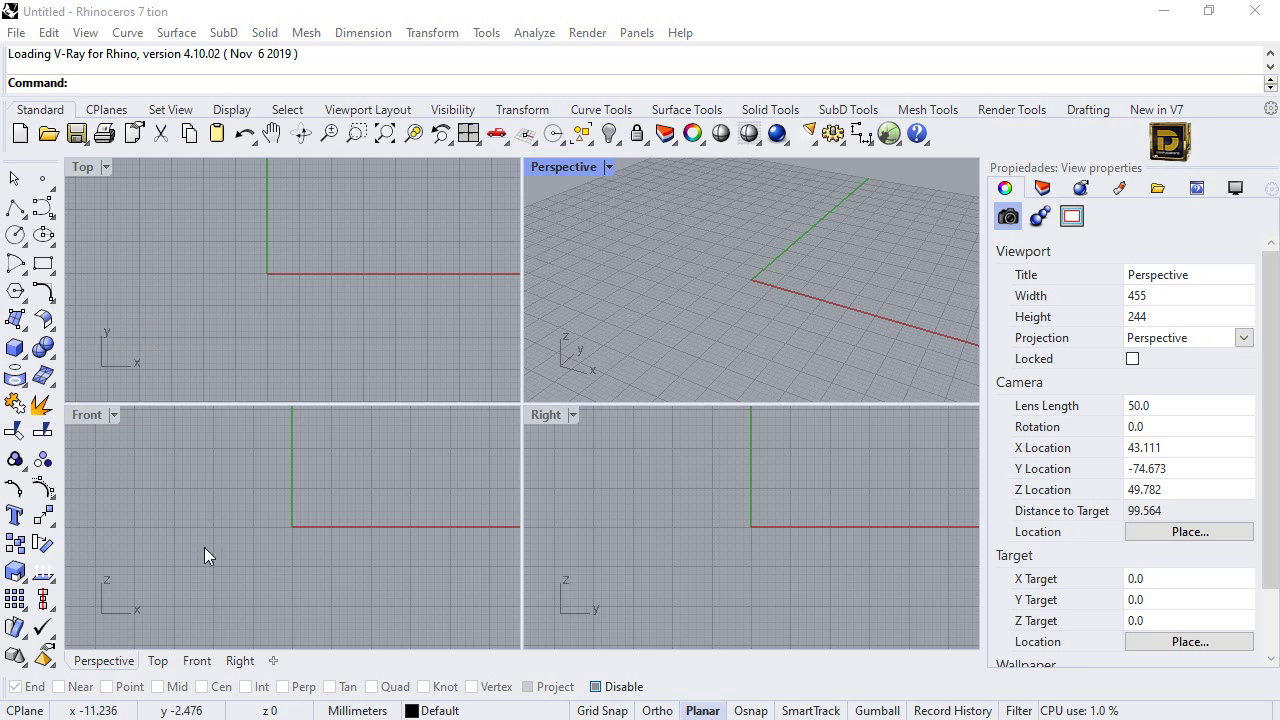
Set the document's model units to centimeters.
{"action": "left_click", "coordinate": [353, 709]}
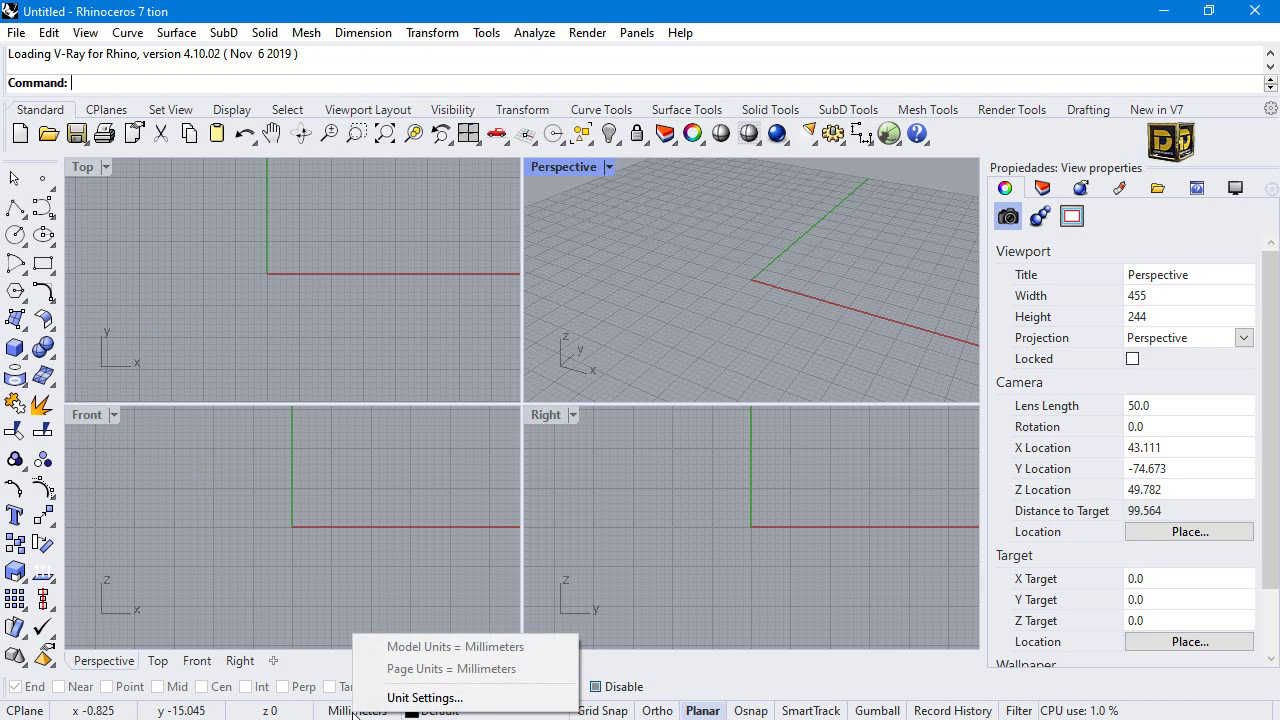
{"action": "left_click", "coordinate": [400, 697]}
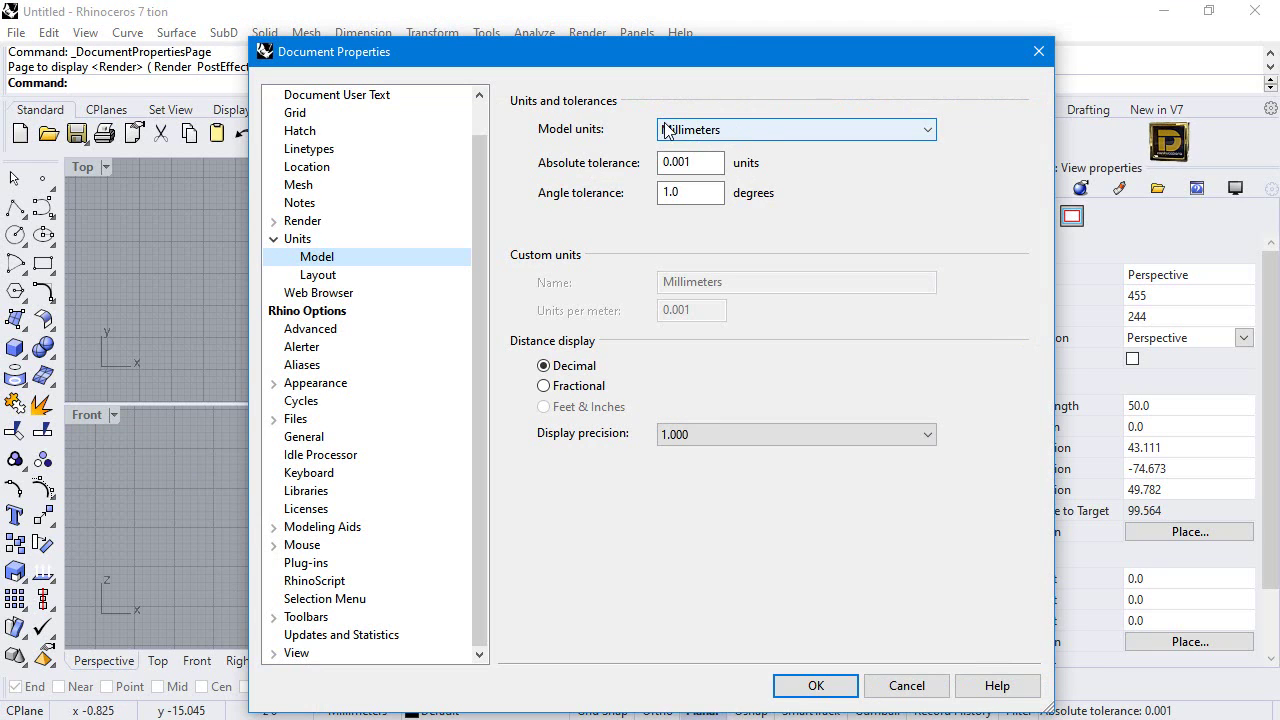
{"action": "left_click", "coordinate": [682, 130]}
{"action": "left_click", "coordinate": [692, 180]}
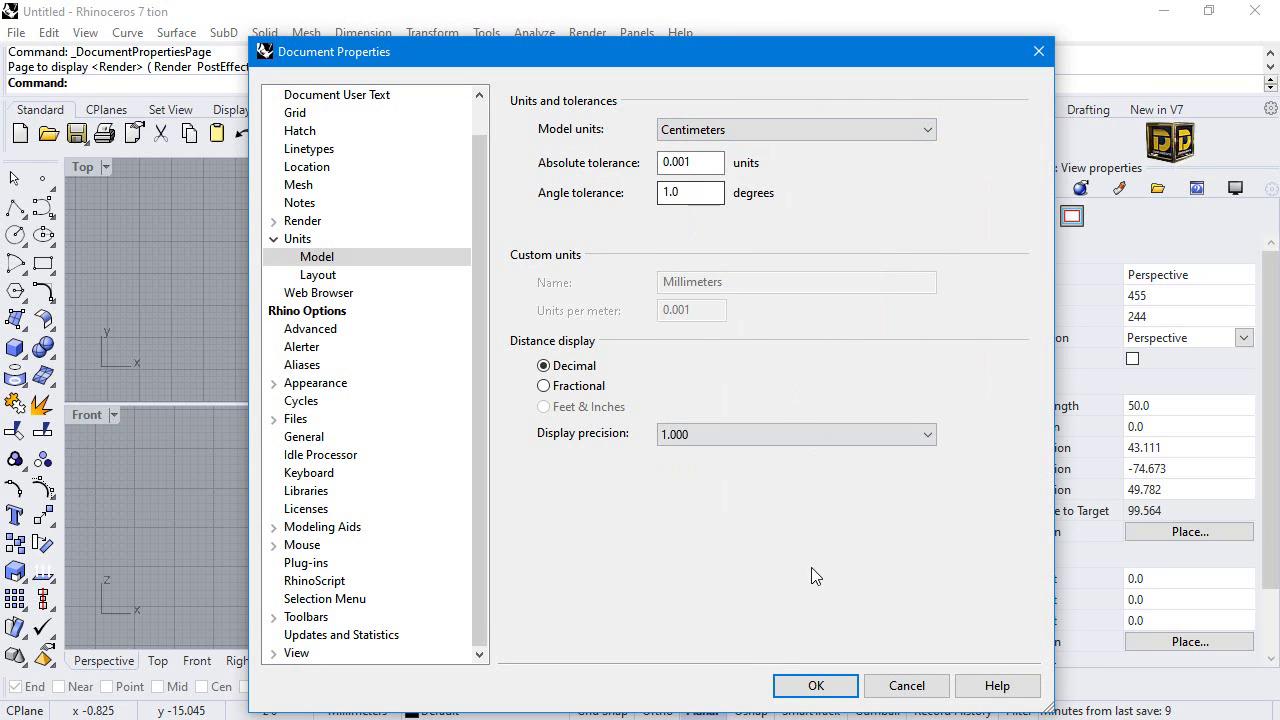
{"action": "left_click", "coordinate": [796, 685]}
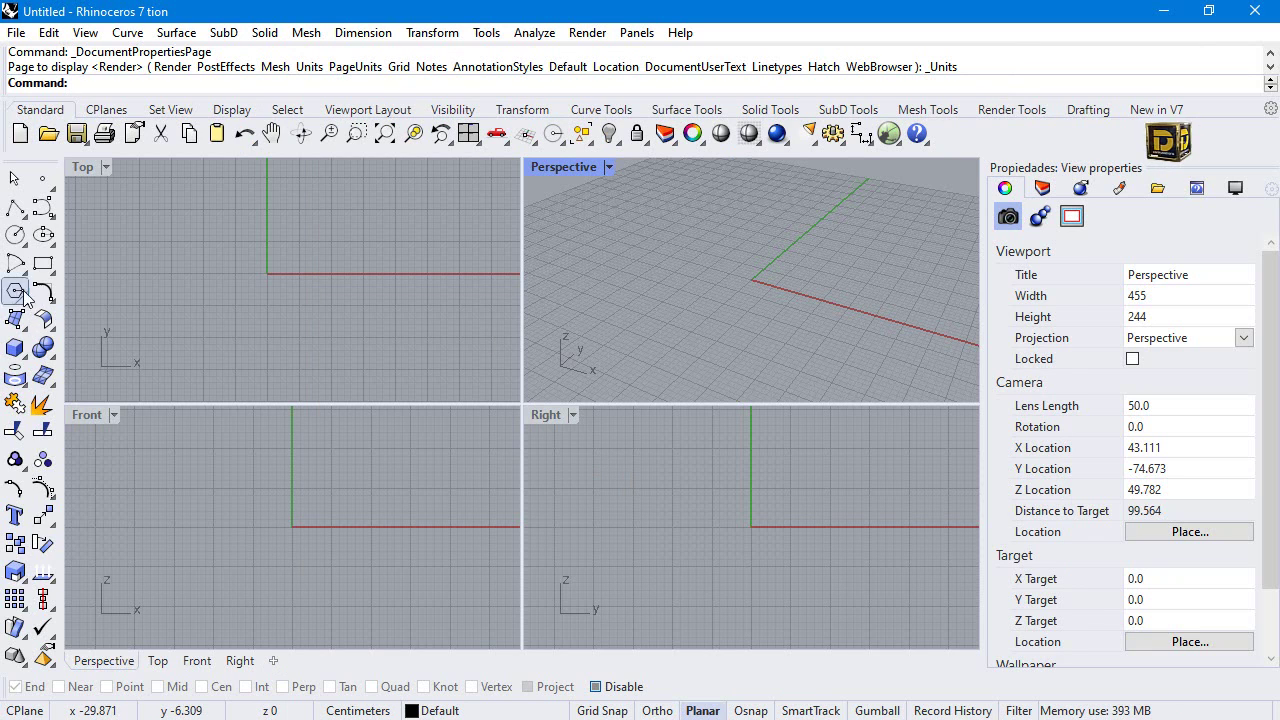
Start a polyline in the Right view with a vertical segment 40 cm long, going up.
{"action": "left_click", "coordinate": [14, 208]}
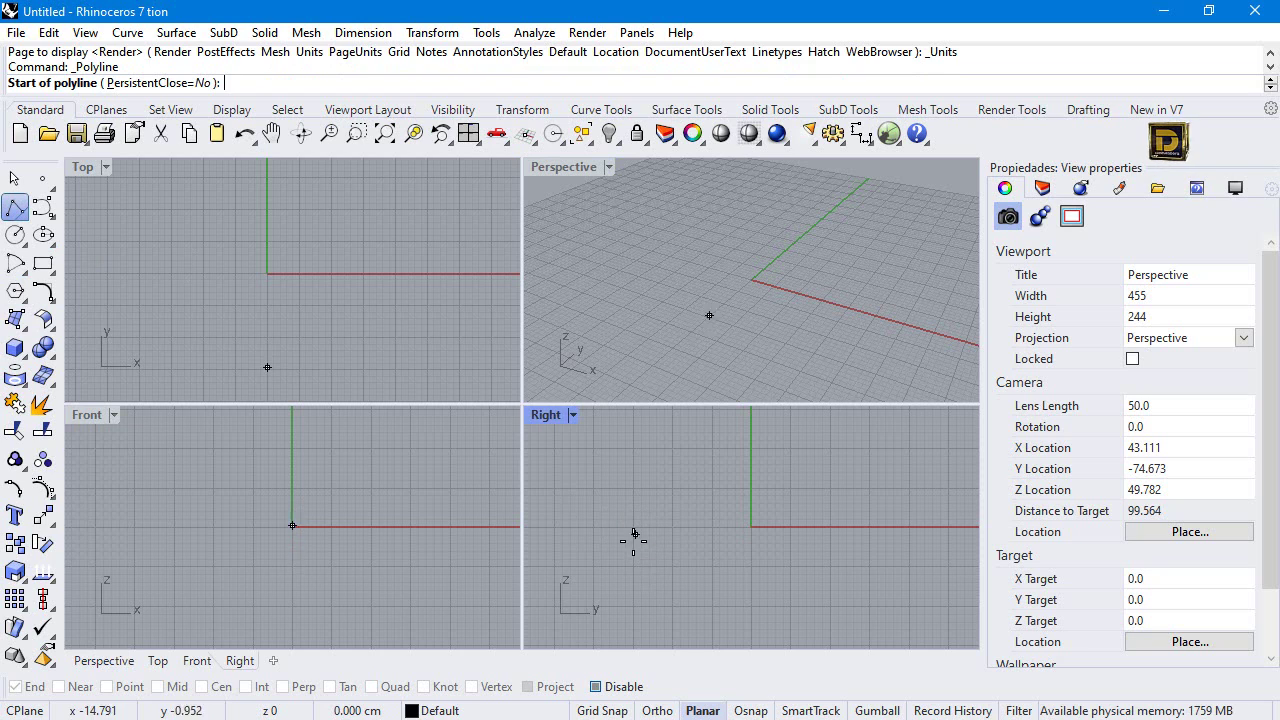
{"action": "left_click", "coordinate": [603, 557]}
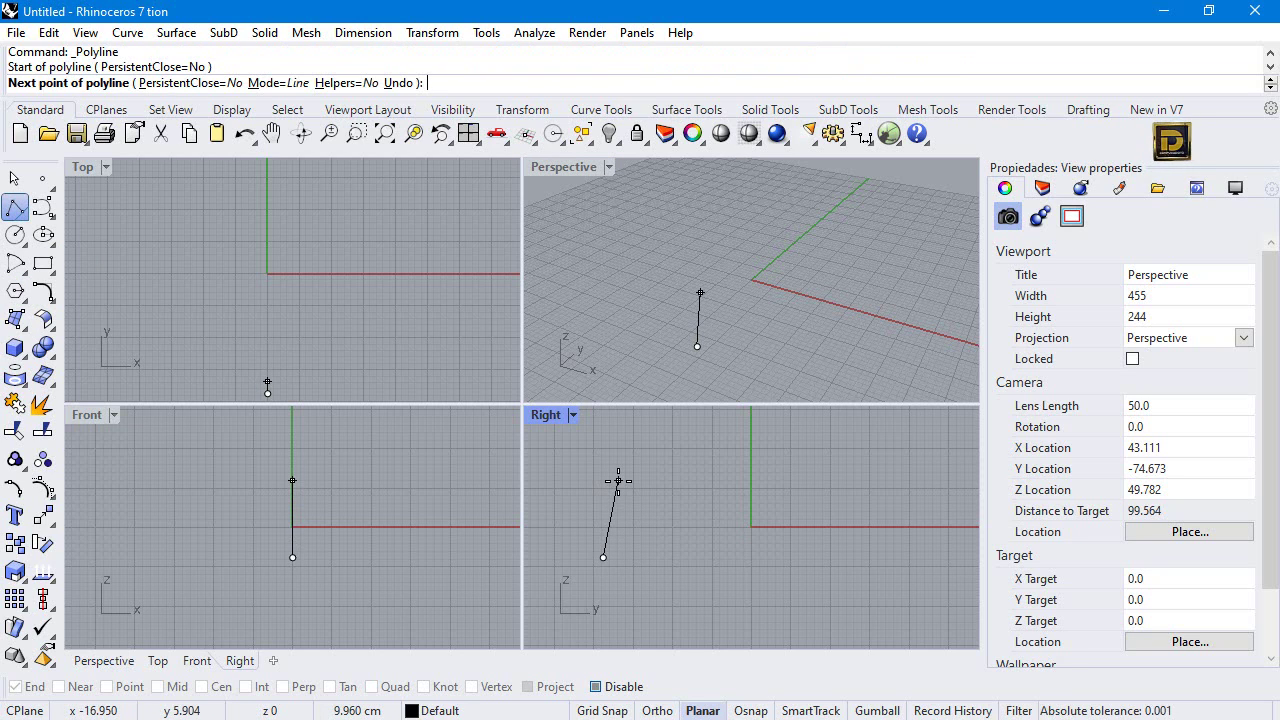
{"action": "type", "text": "4"}
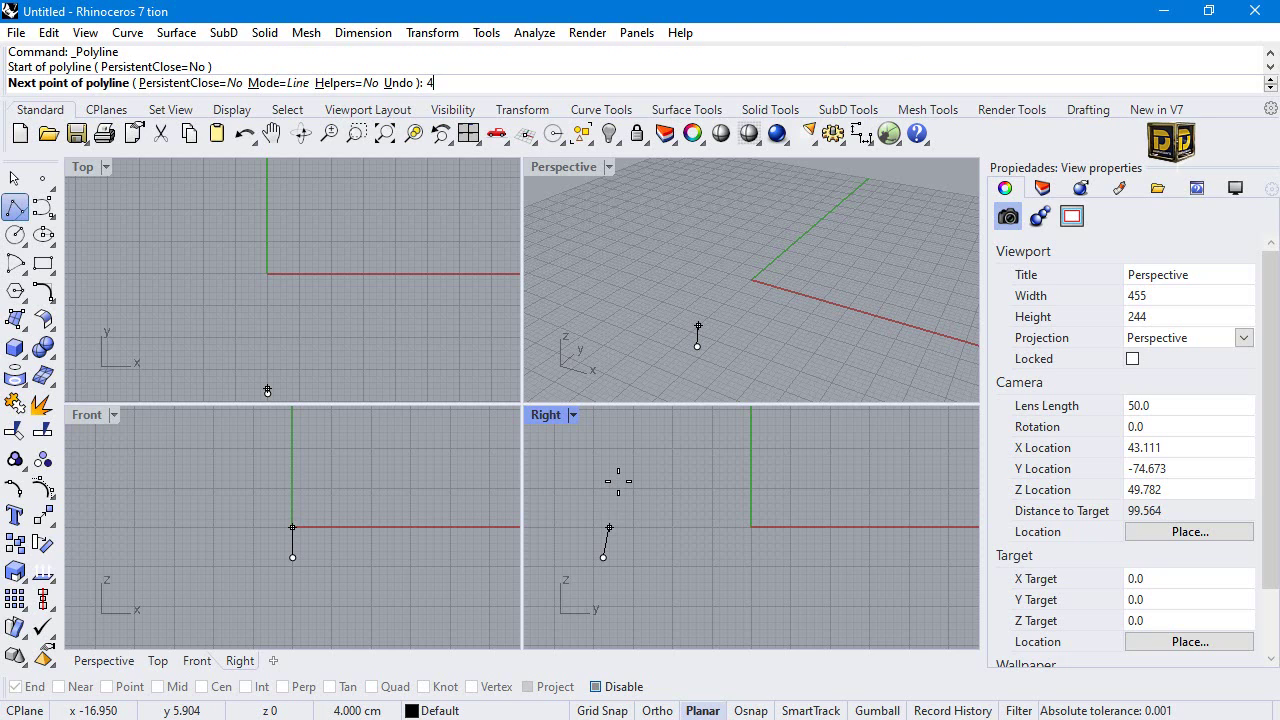
{"action": "type", "text": "5"}
{"action": "key", "text": "BackSpace"}
{"action": "type", "text": "0"}
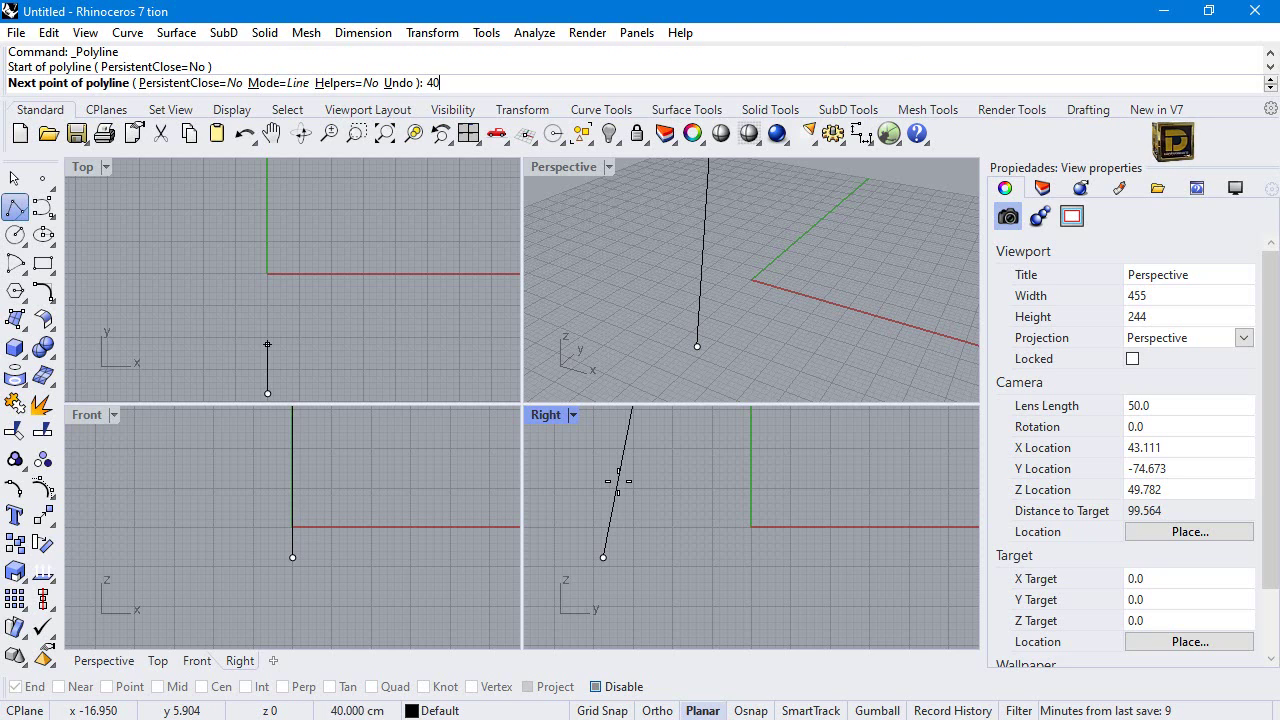
{"action": "key", "text": "Return"}
{"action": "key", "text": "F8"}
{"action": "scroll", "coordinate": [625, 477], "scroll_direction": "down", "scroll_amount": 3}
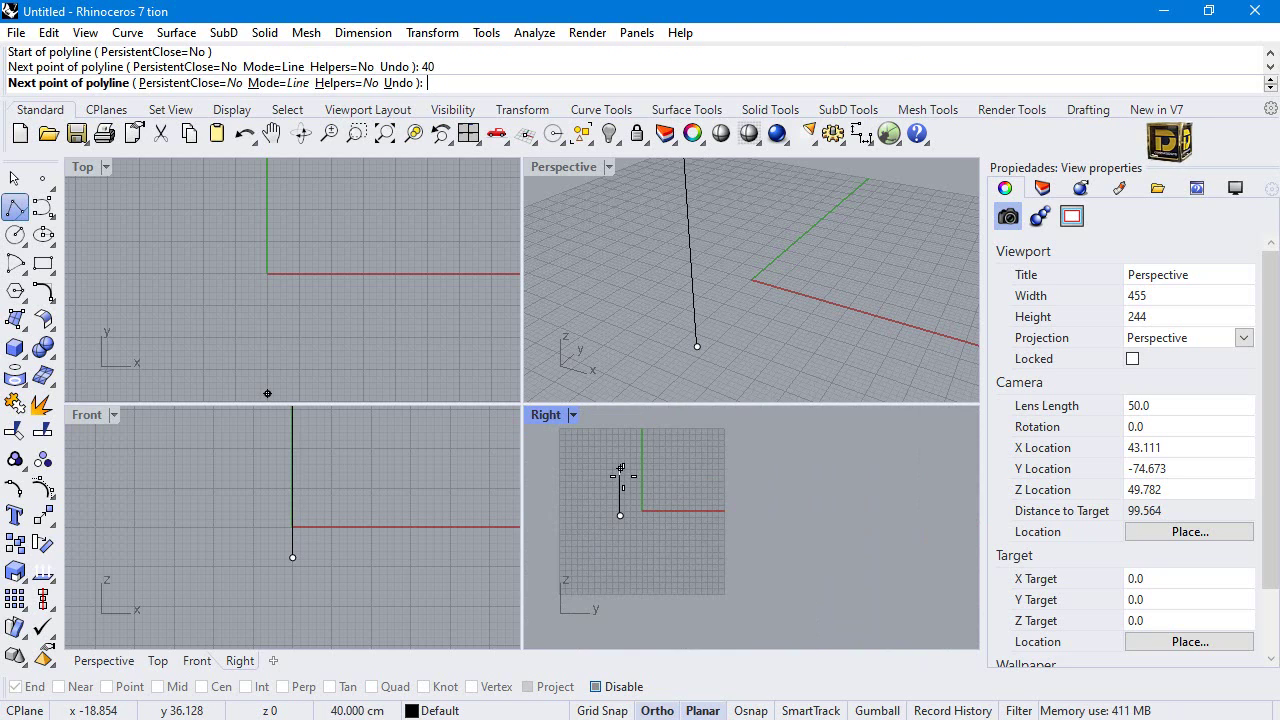
{"action": "left_click", "coordinate": [622, 472]}
Continue the polyline 90 cm horizontally and 40 cm straight down, and finish it as an open inverted U.
{"action": "key", "text": "F8"}
{"action": "type", "text": "90"}
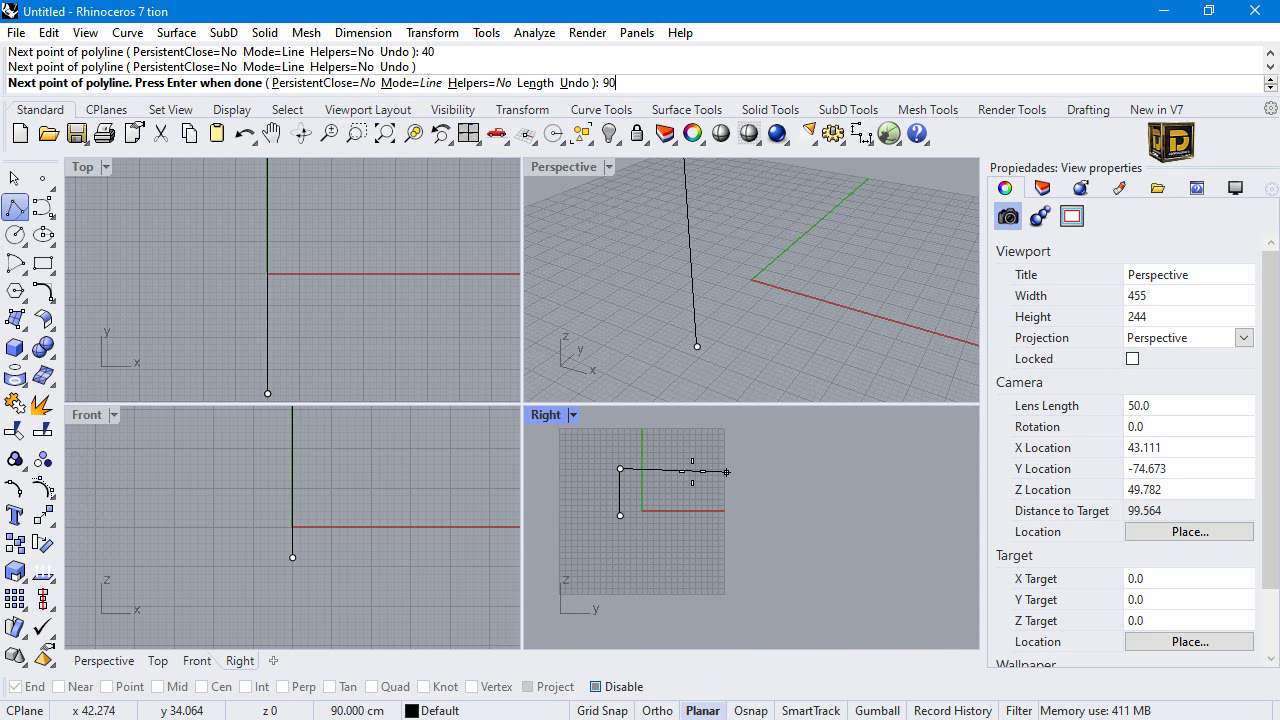
{"action": "key", "text": "Return"}
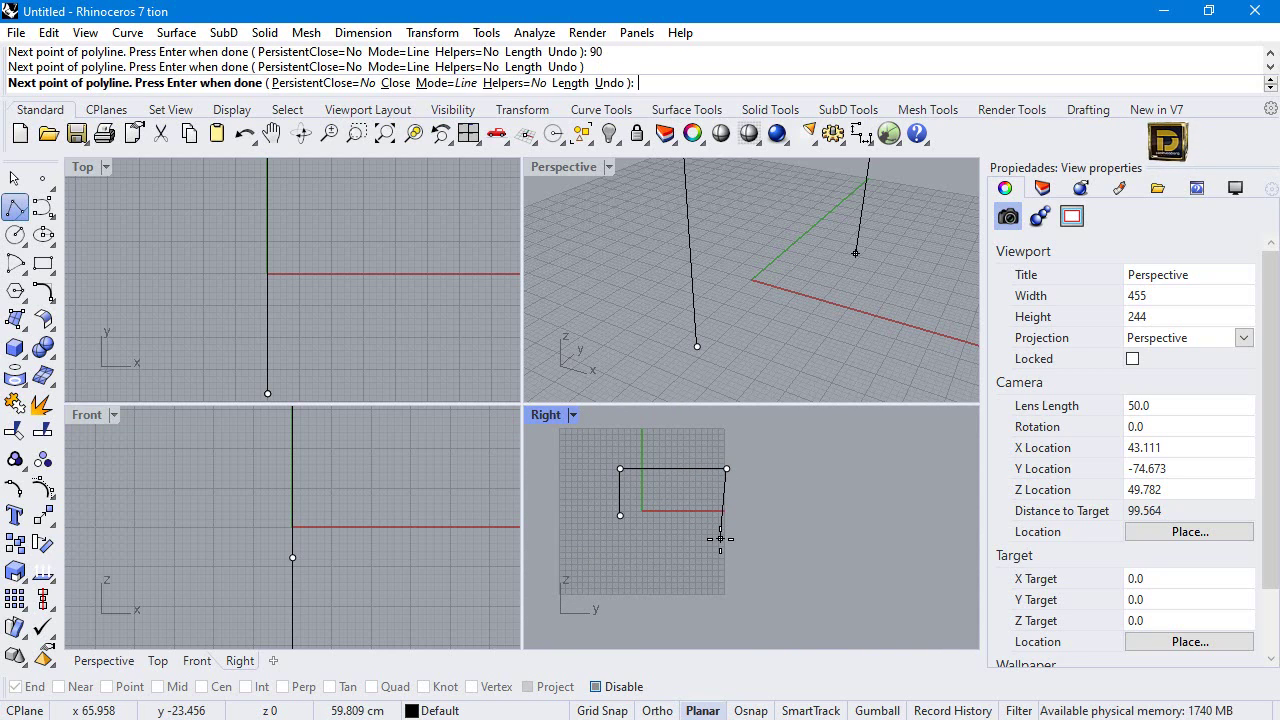
{"action": "type", "text": "40"}
{"action": "key", "text": "Return"}
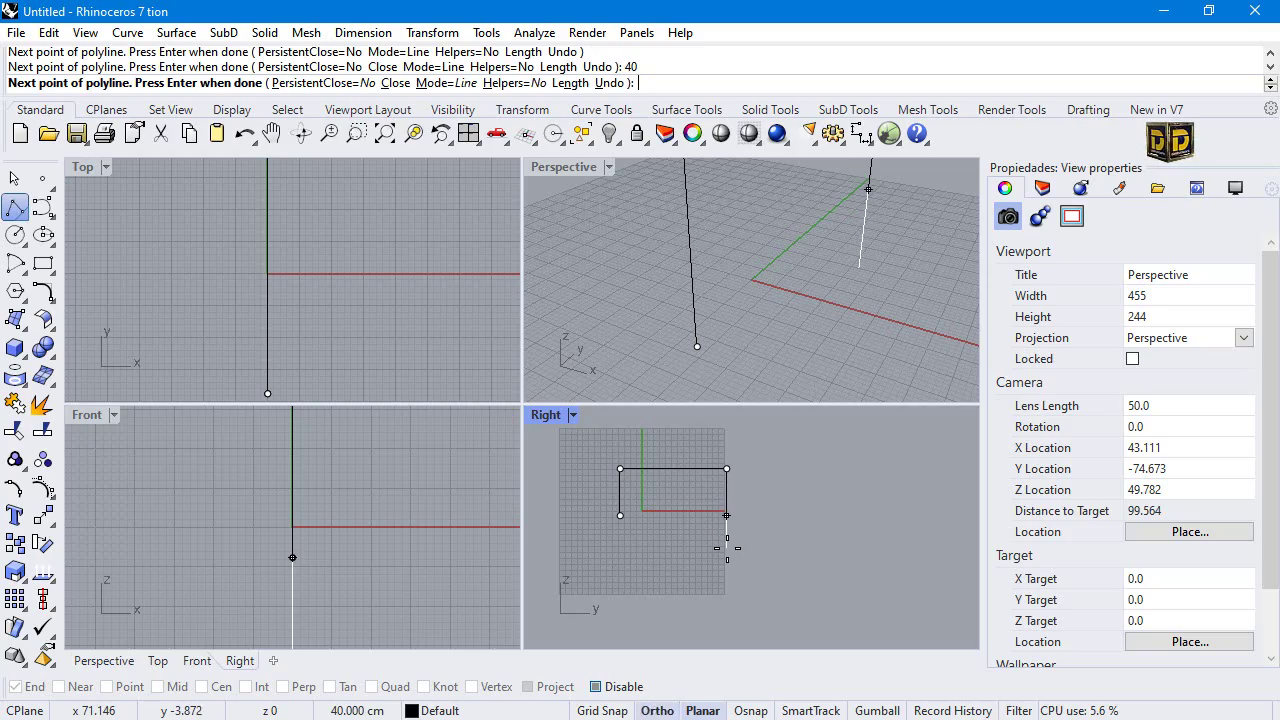
{"action": "key", "text": "Return"}
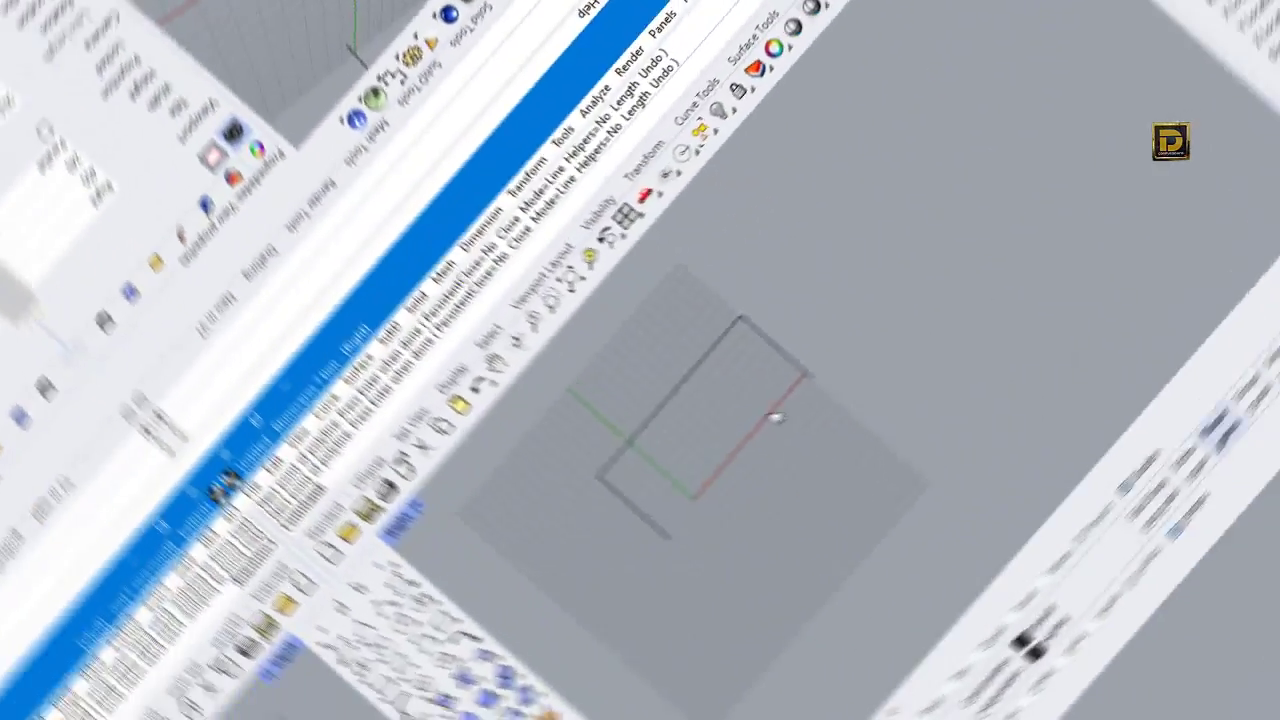
Offset the inverted-U polyline 2.5 cm inward with flat caps to make a closed frame profile.
{"action": "left_click", "coordinate": [52, 300]}
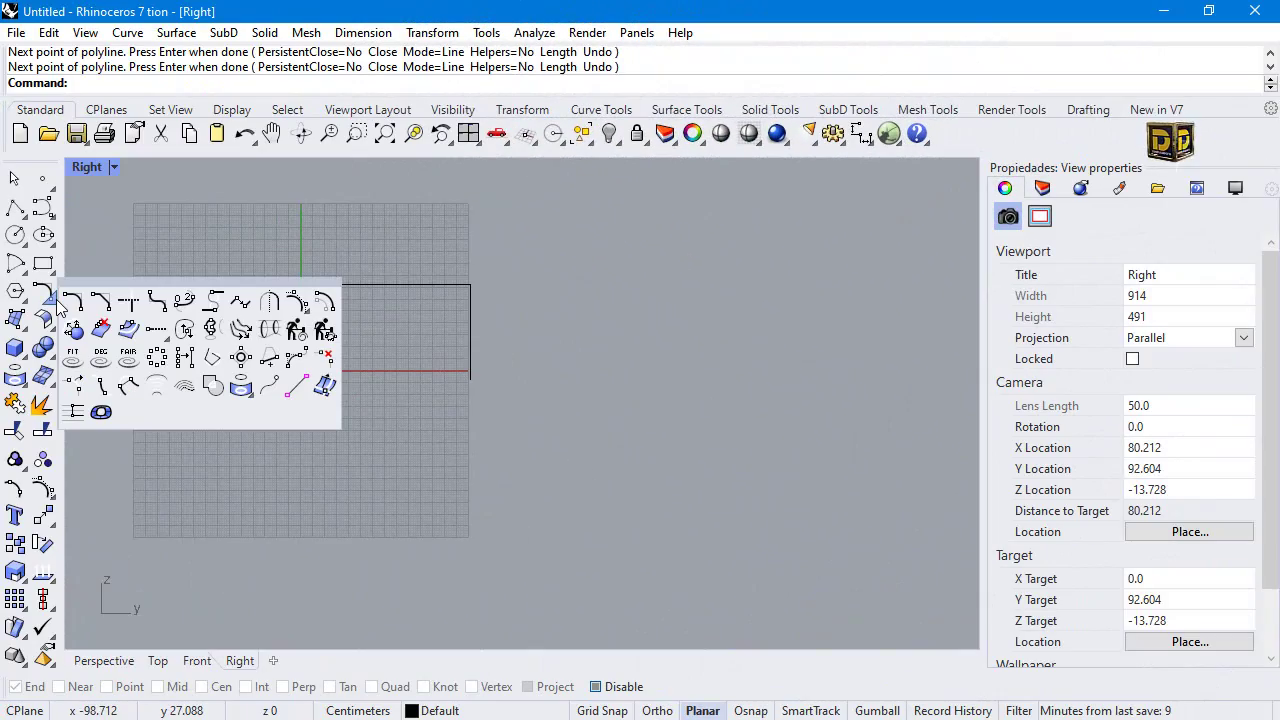
{"action": "left_click", "coordinate": [324, 301]}
{"action": "left_click", "coordinate": [349, 285]}
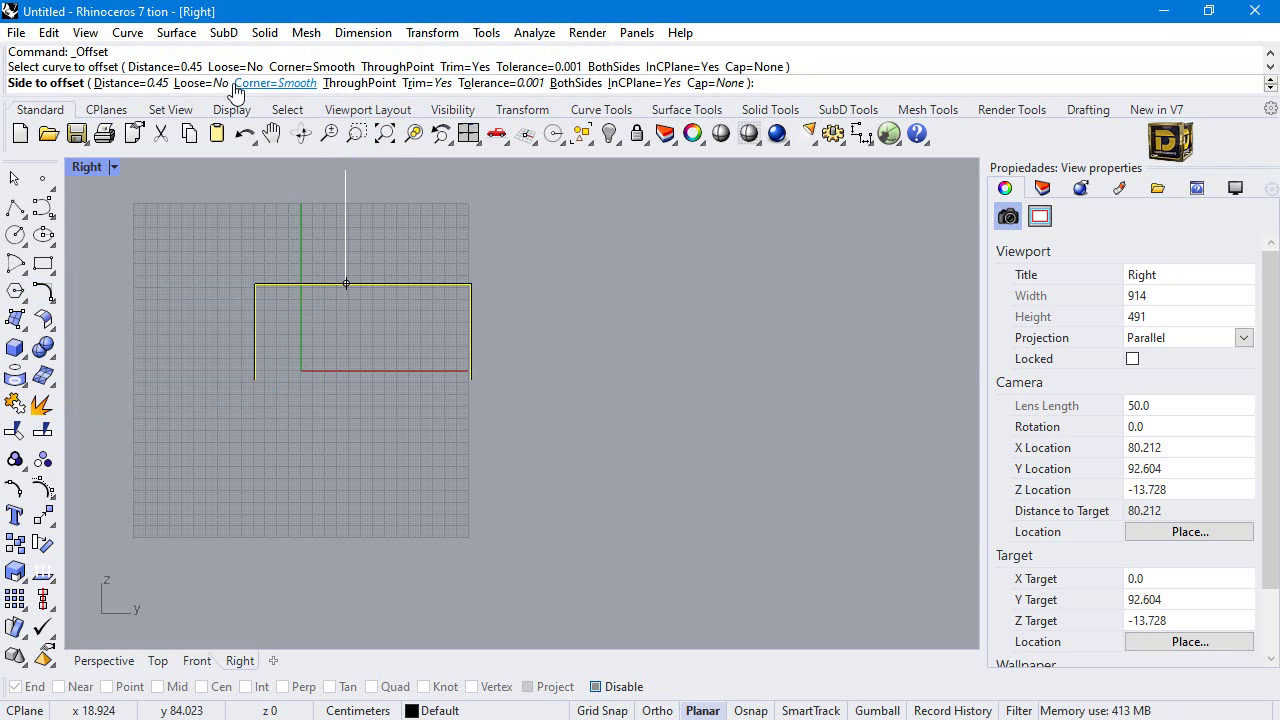
{"action": "left_click", "coordinate": [128, 84]}
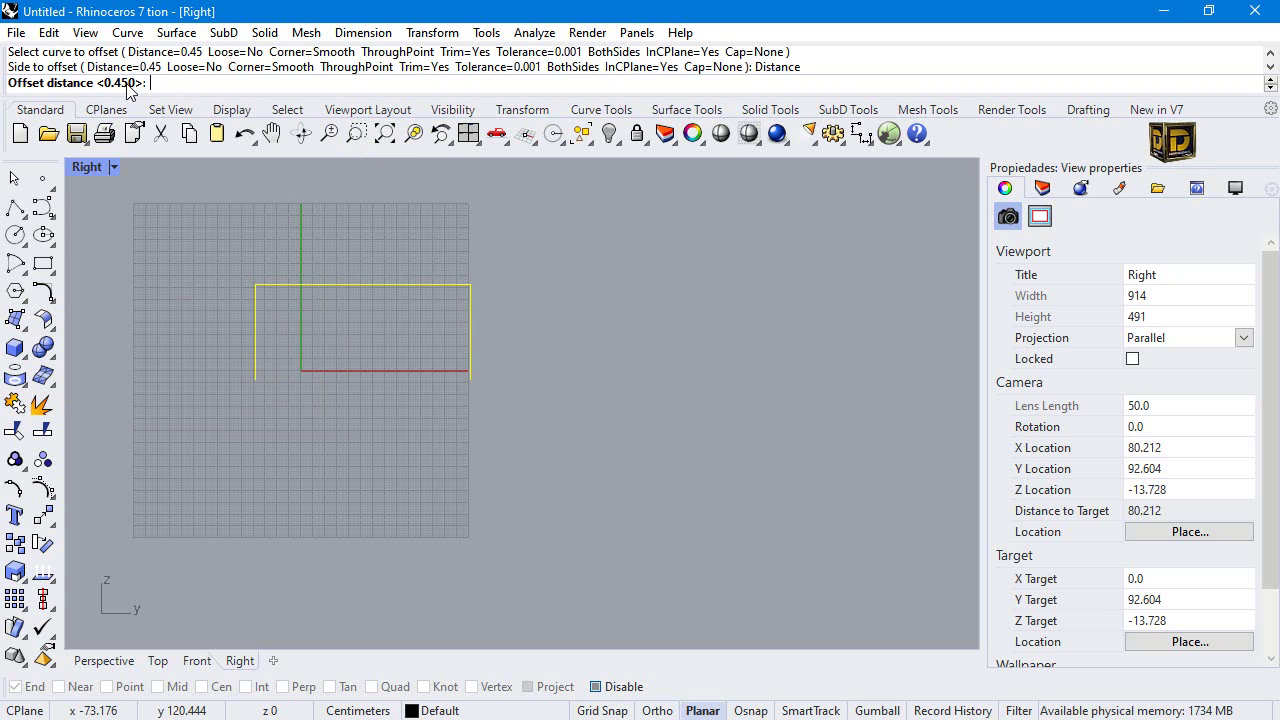
{"action": "key", "text": "Return"}
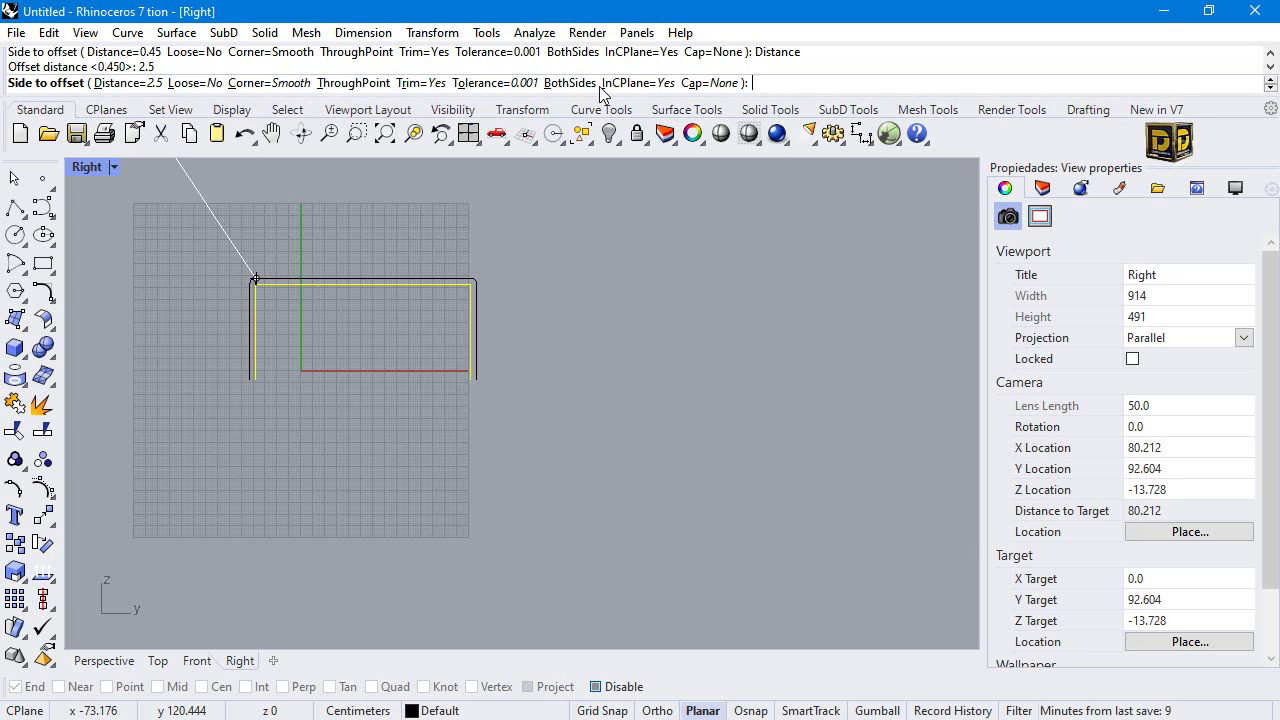
{"action": "left_click", "coordinate": [698, 86]}
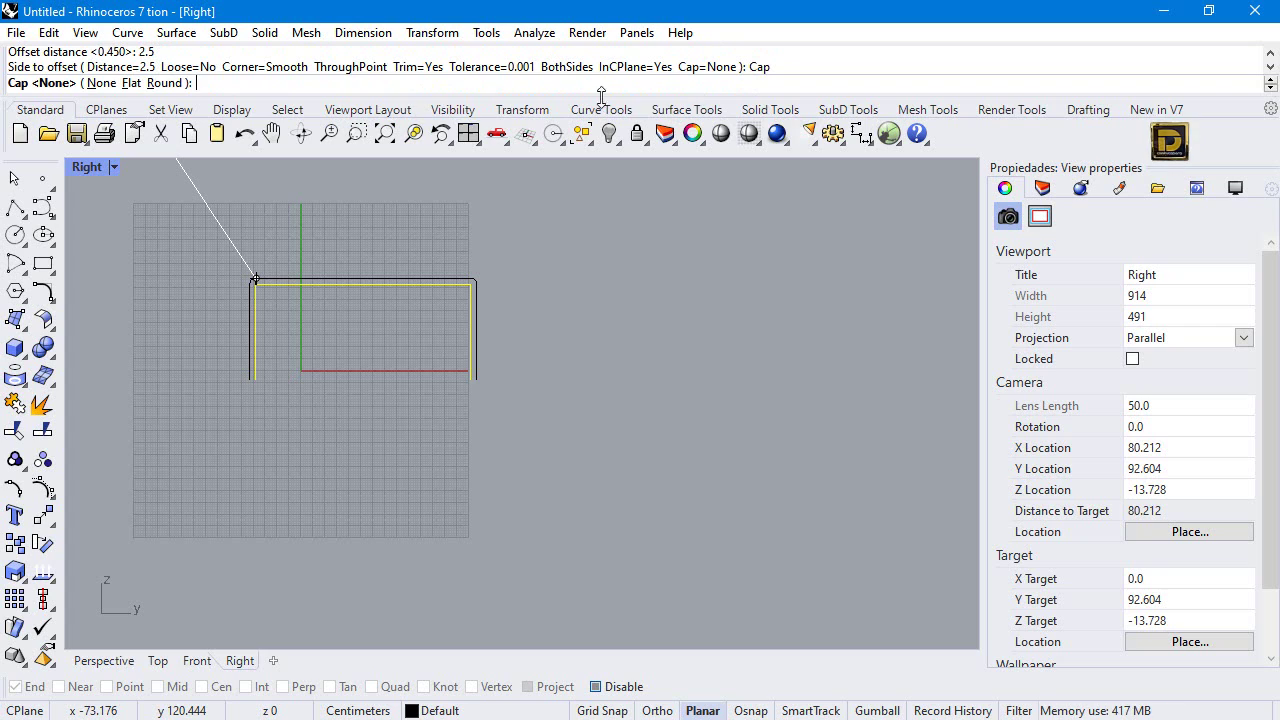
{"action": "left_click", "coordinate": [131, 84]}
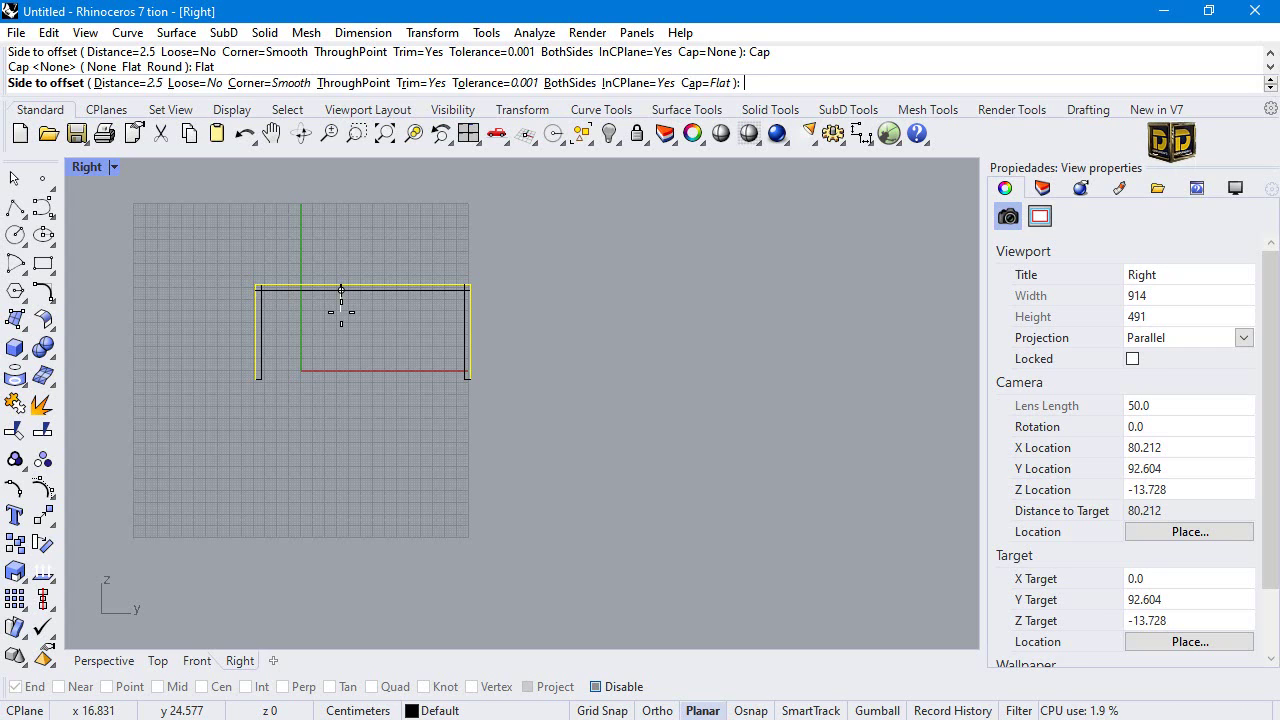
{"action": "left_click", "coordinate": [418, 331]}
Extrude the closed frame profile as a solid 12 cm to one side only, with BothSides set to No.
{"action": "scroll", "coordinate": [480, 370], "scroll_direction": "up", "scroll_amount": 5}
{"action": "left_click", "coordinate": [460, 381]}
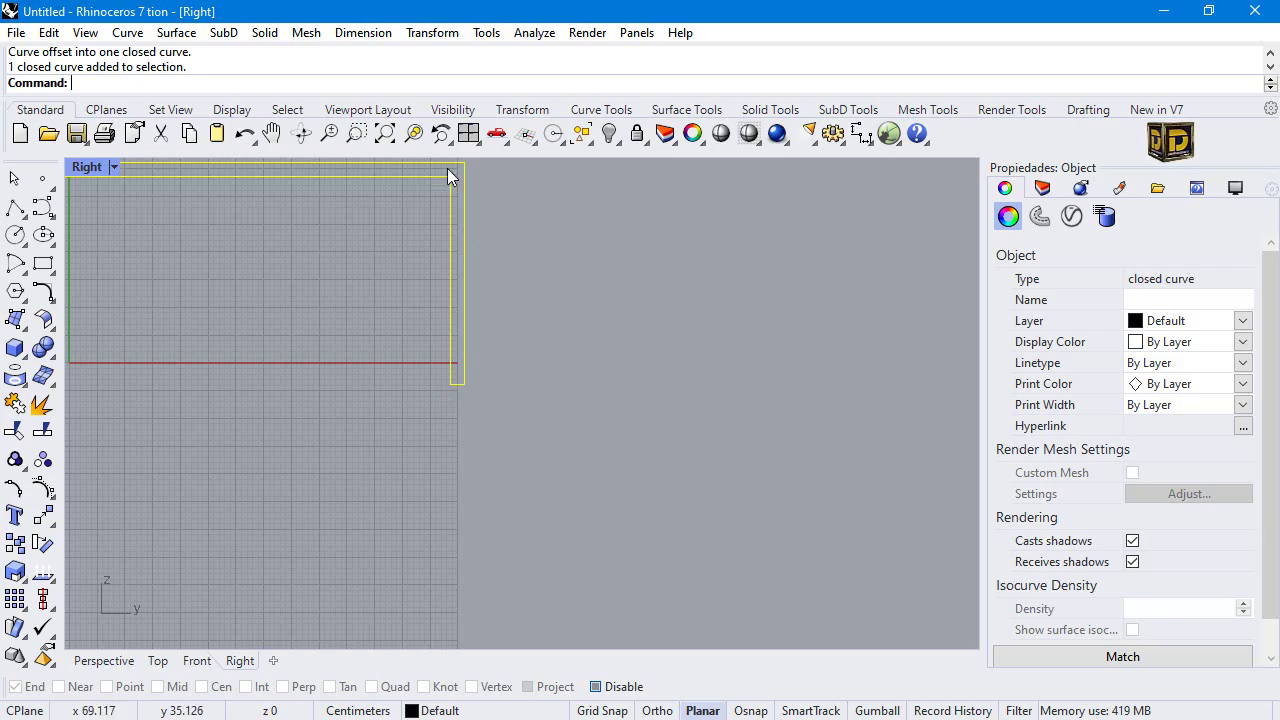
{"action": "scroll", "coordinate": [455, 345], "scroll_direction": "down", "scroll_amount": 5}
{"action": "left_click", "coordinate": [340, 317]}
{"action": "left_click", "coordinate": [309, 262]}
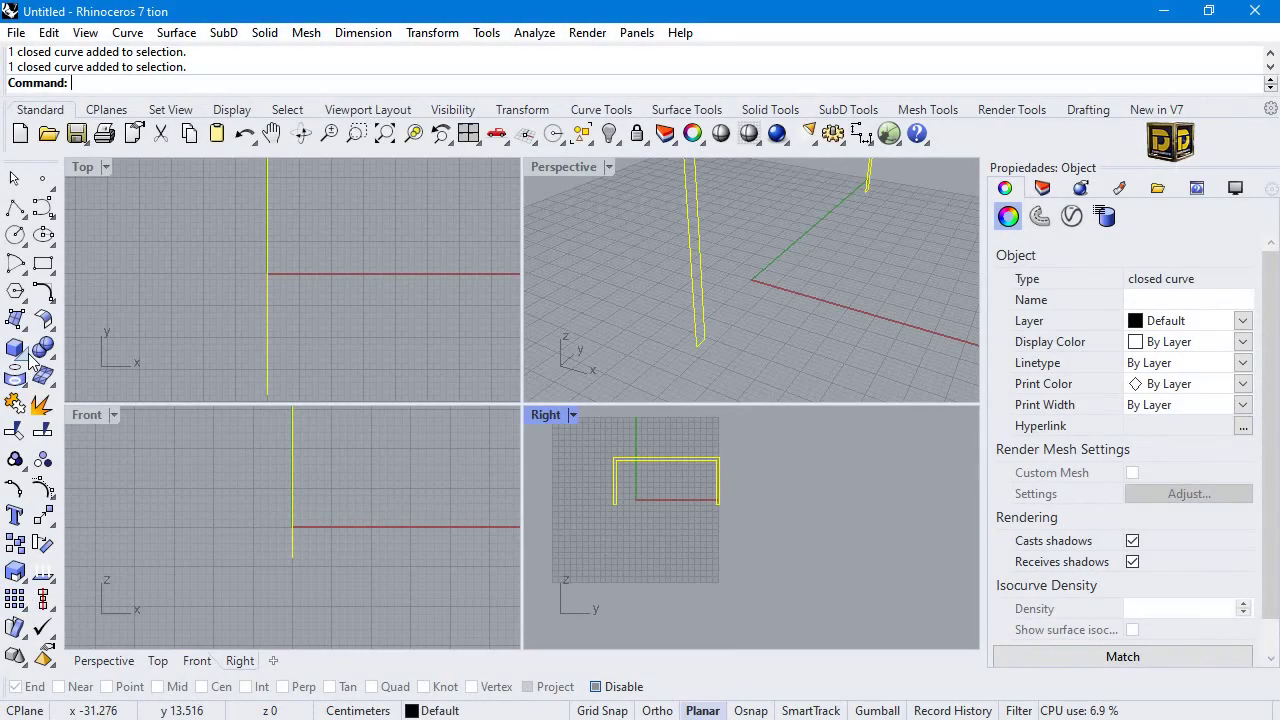
{"action": "left_click", "coordinate": [29, 357]}
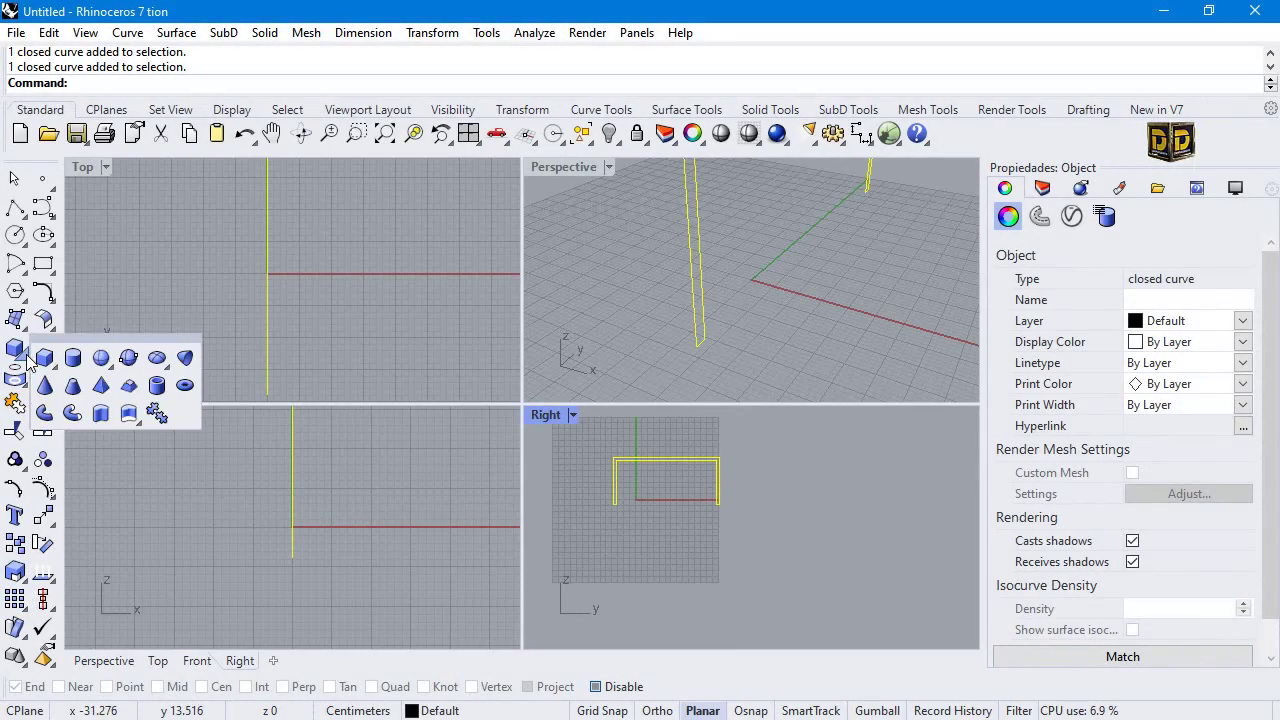
{"action": "left_click", "coordinate": [101, 417]}
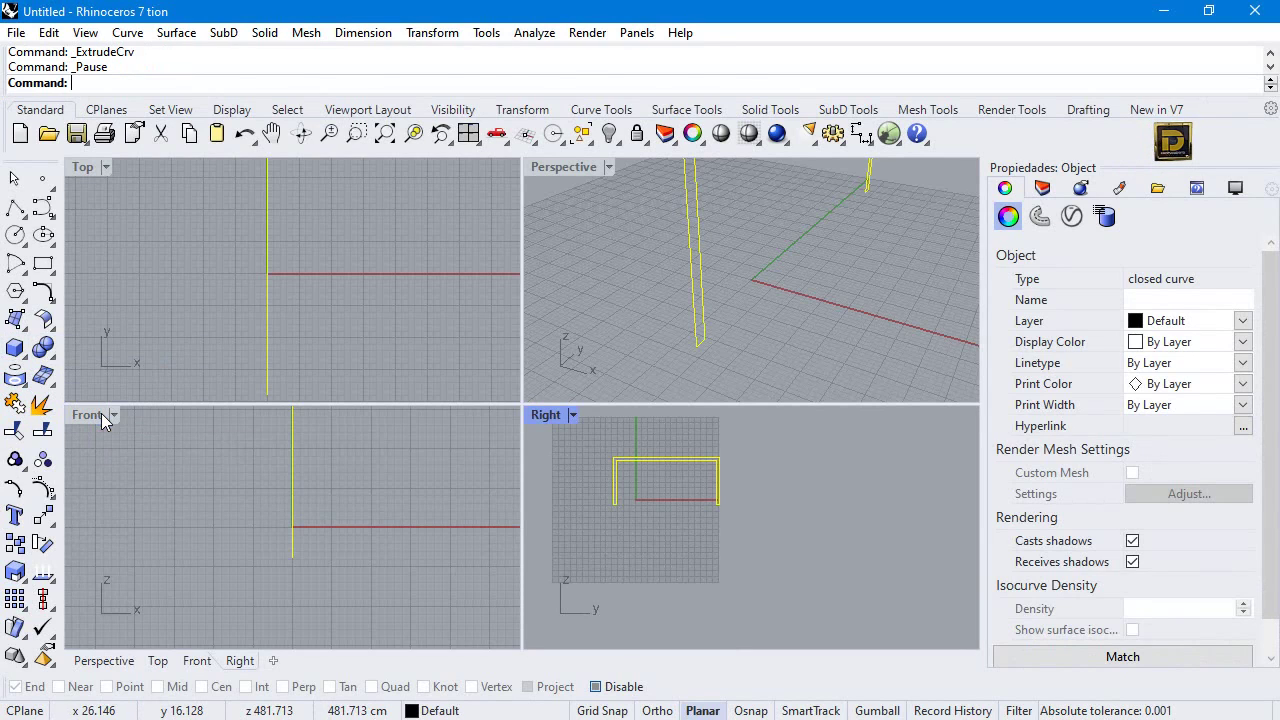
{"action": "scroll", "coordinate": [250, 290], "scroll_direction": "down", "scroll_amount": 2}
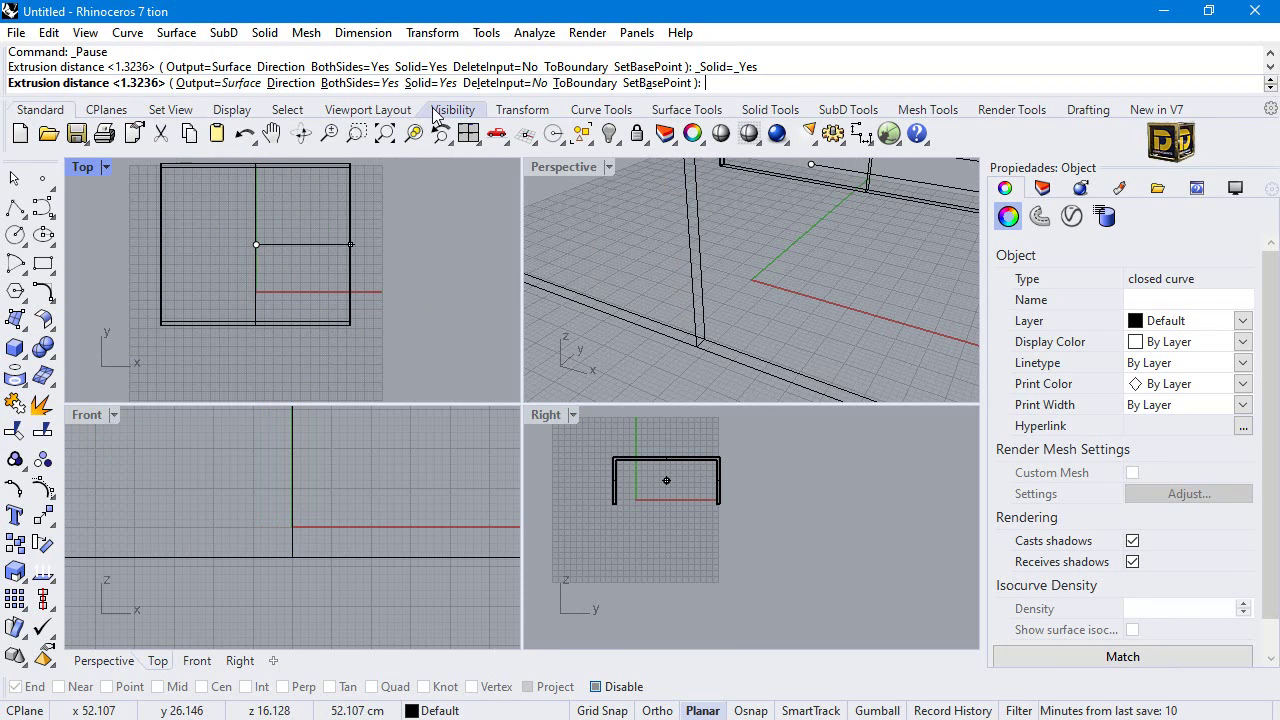
{"action": "left_click", "coordinate": [355, 83]}
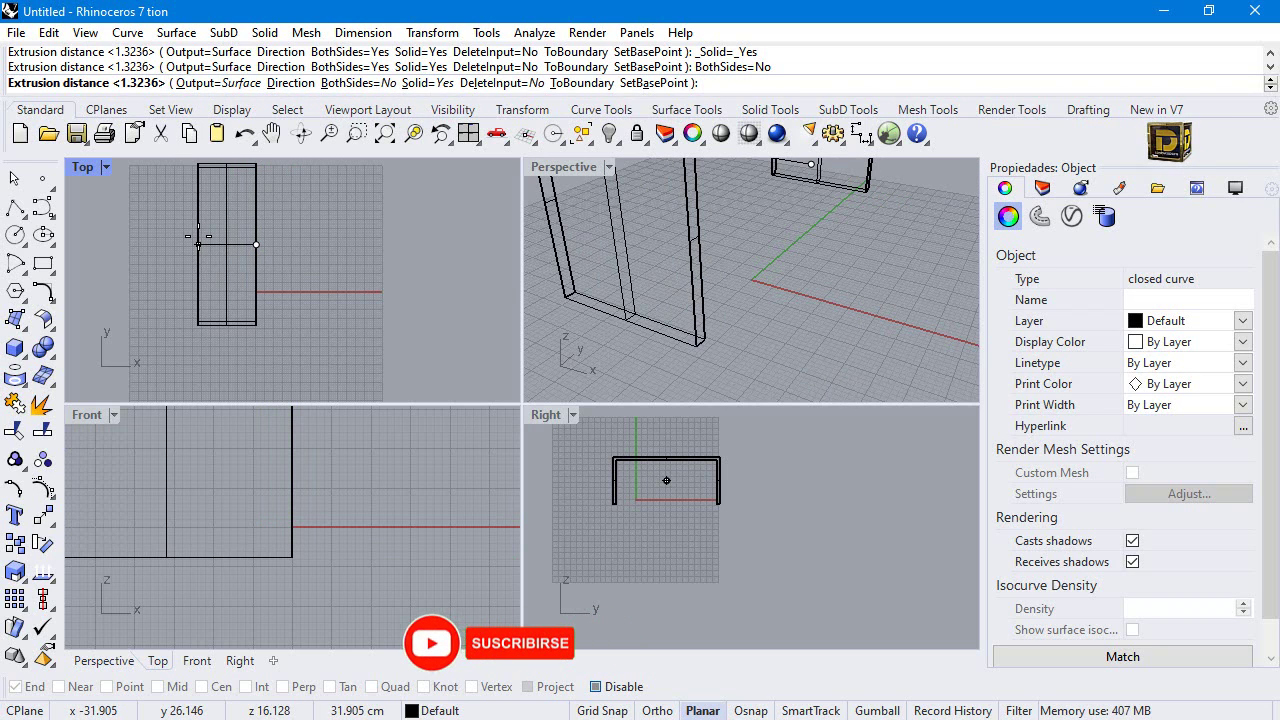
{"action": "type", "text": "12"}
{"action": "key", "text": "Return"}
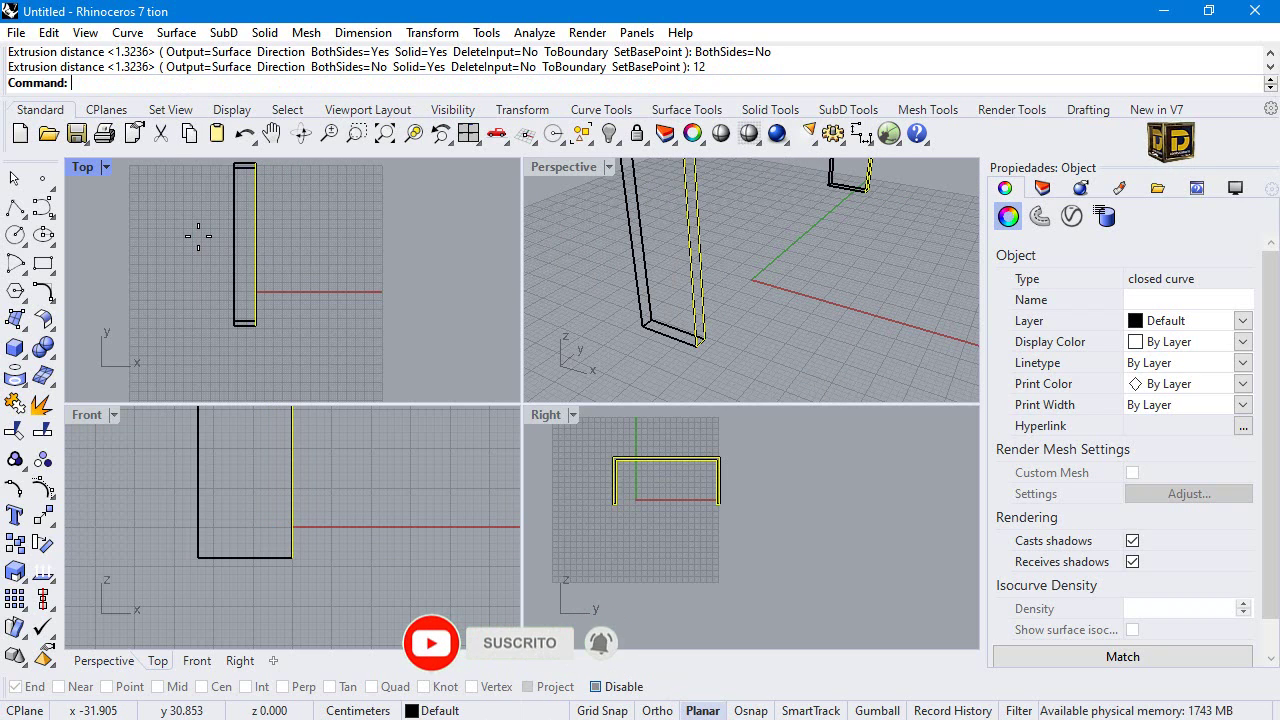
Copy the extruded frame and its curve 120 cm along the positive X direction in the Top view.
{"action": "scroll", "coordinate": [371, 224], "scroll_direction": "down", "scroll_amount": 5}
{"action": "left_click_drag", "start_coordinate": [252, 317], "coordinate": [378, 410]}
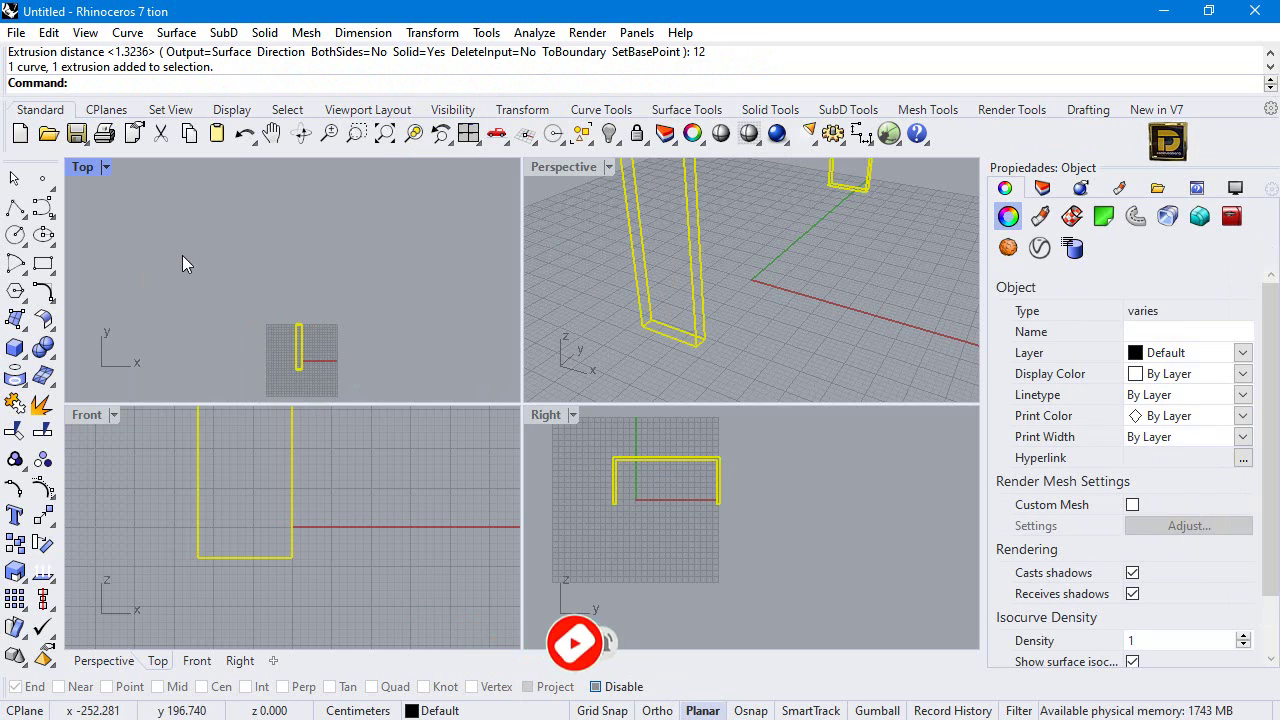
{"action": "left_click", "coordinate": [15, 543]}
{"action": "left_click", "coordinate": [315, 355]}
{"action": "type", "text": "120"}
{"action": "key", "text": "Return"}
{"action": "left_click", "coordinate": [375, 352]}
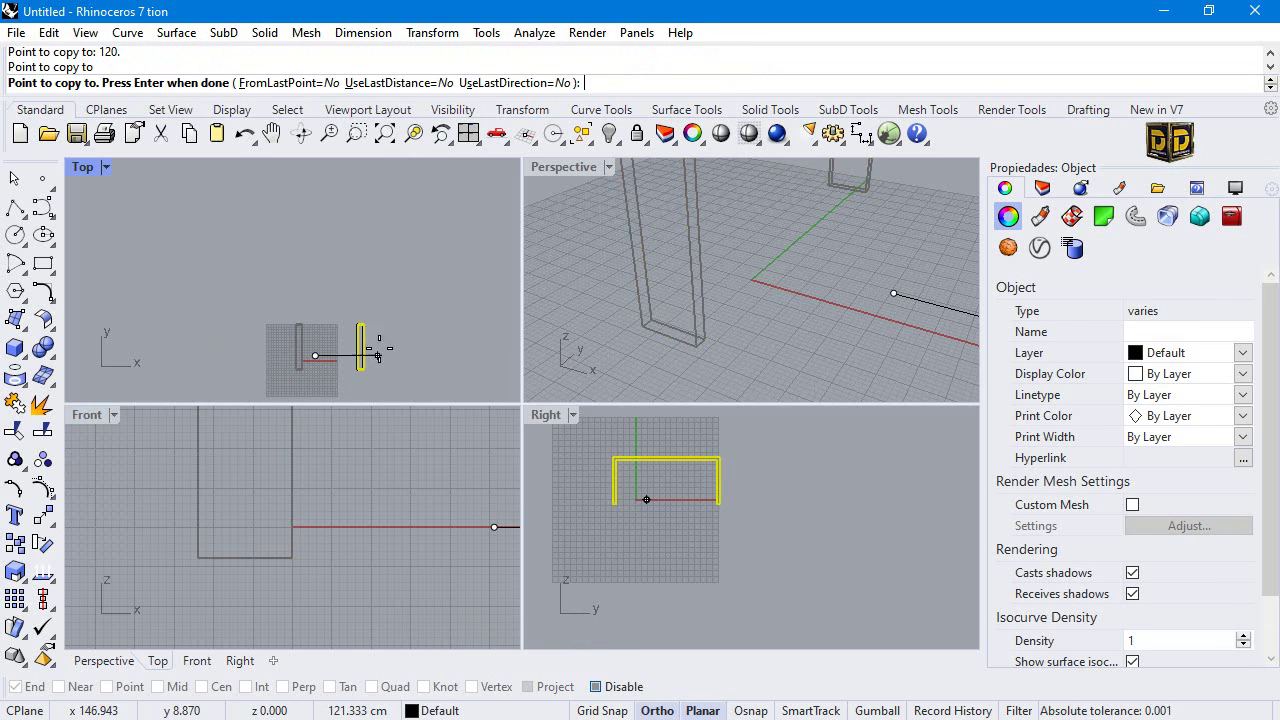
{"action": "key", "text": "Return"}
Deselect the frames and display the Perspective view in Shaded mode.
{"action": "scroll", "coordinate": [366, 355], "scroll_direction": "up", "scroll_amount": 2}
{"action": "right_click_drag", "start_coordinate": [366, 355], "coordinate": [366, 255]}
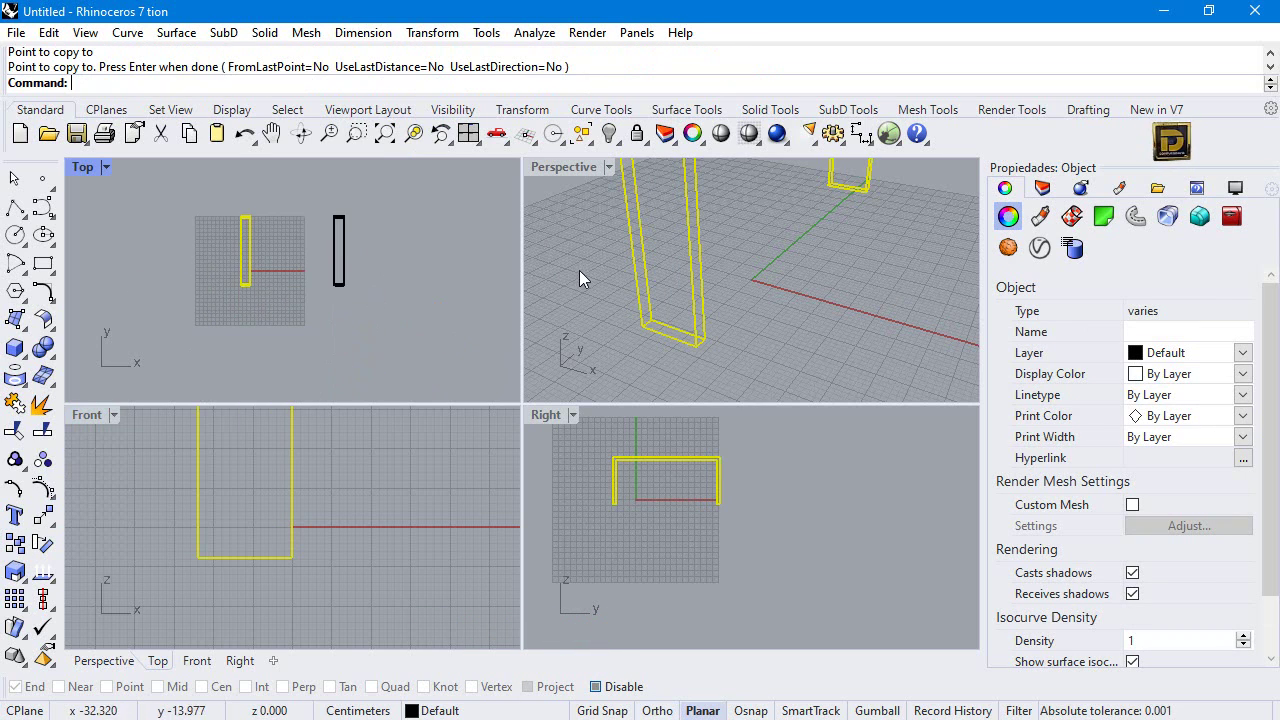
{"action": "scroll", "coordinate": [593, 334], "scroll_direction": "down", "scroll_amount": 5}
{"action": "scroll", "coordinate": [593, 334], "scroll_direction": "down", "scroll_amount": 2}
{"action": "scroll", "coordinate": [593, 334], "scroll_direction": "up", "scroll_amount": 2}
{"action": "key", "text": "Escape"}
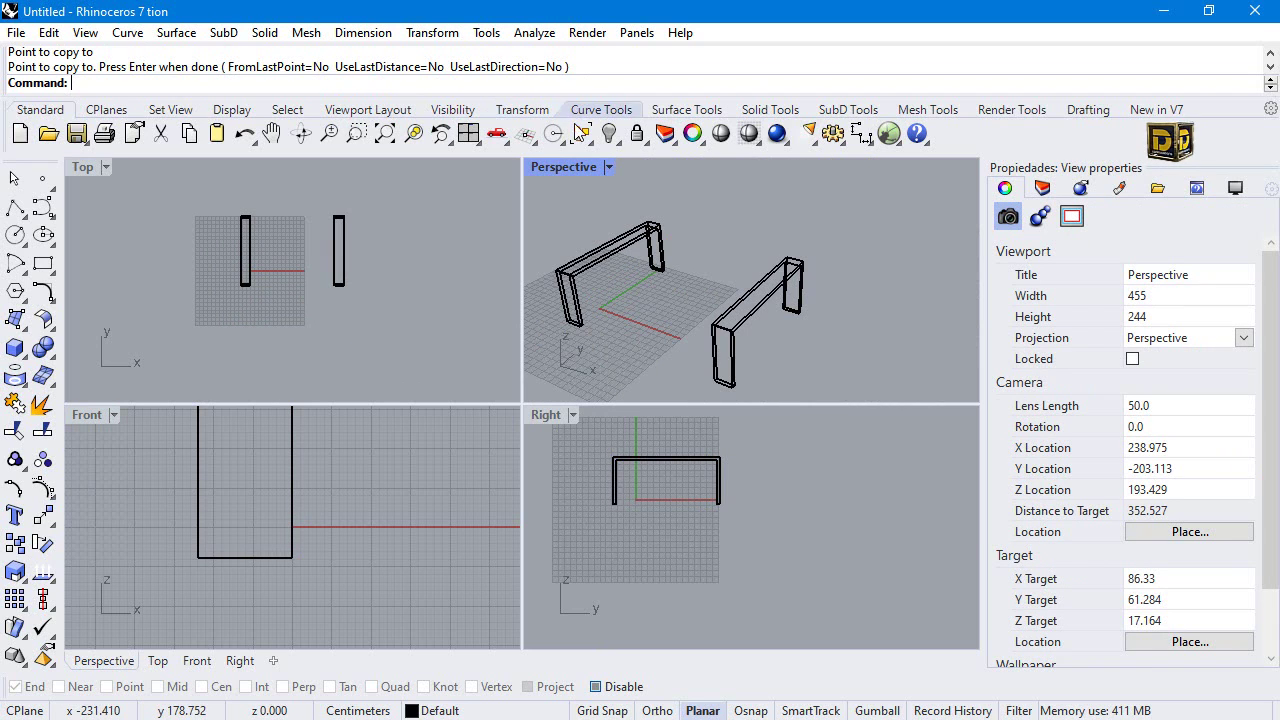
{"action": "left_click", "coordinate": [608, 167]}
{"action": "left_click", "coordinate": [674, 109]}
{"action": "right_click_drag", "start_coordinate": [678, 280], "coordinate": [708, 265], "text": "shift"}
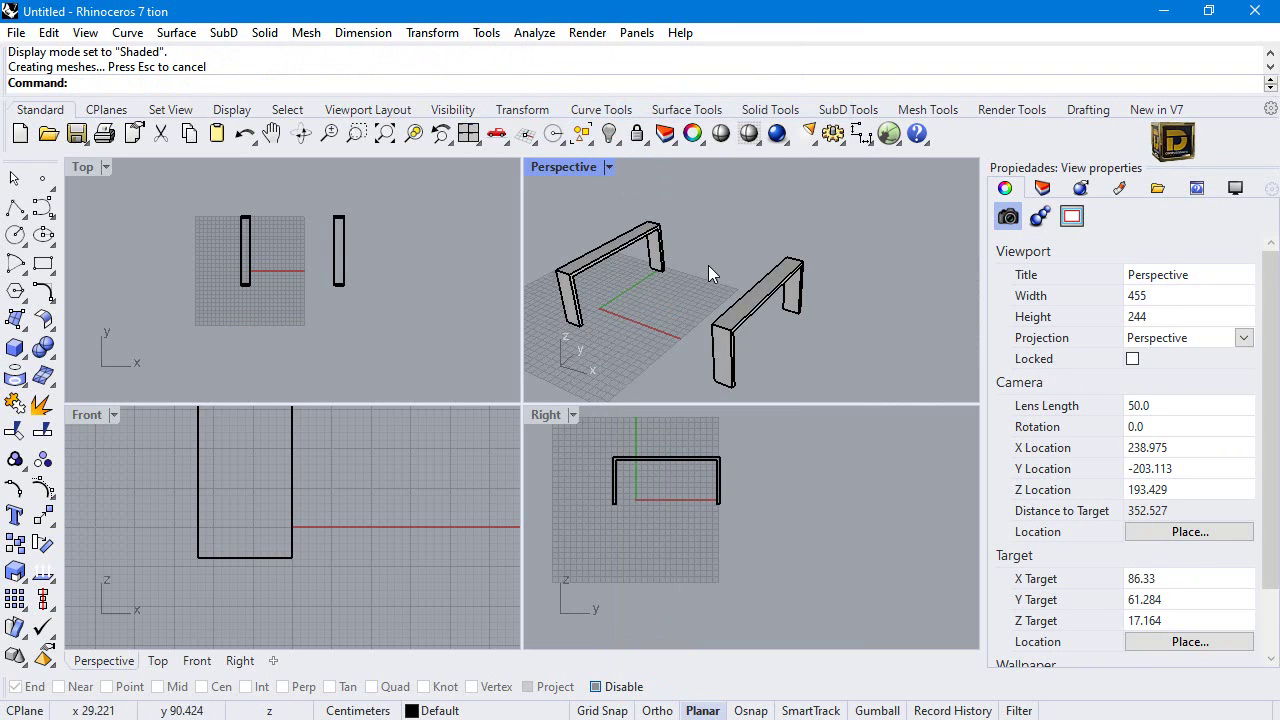
Draw an 8 cm line along Y from the midpoint of the left frame's lower inner edge in the Top view.
{"action": "left_click", "coordinate": [15, 207]}
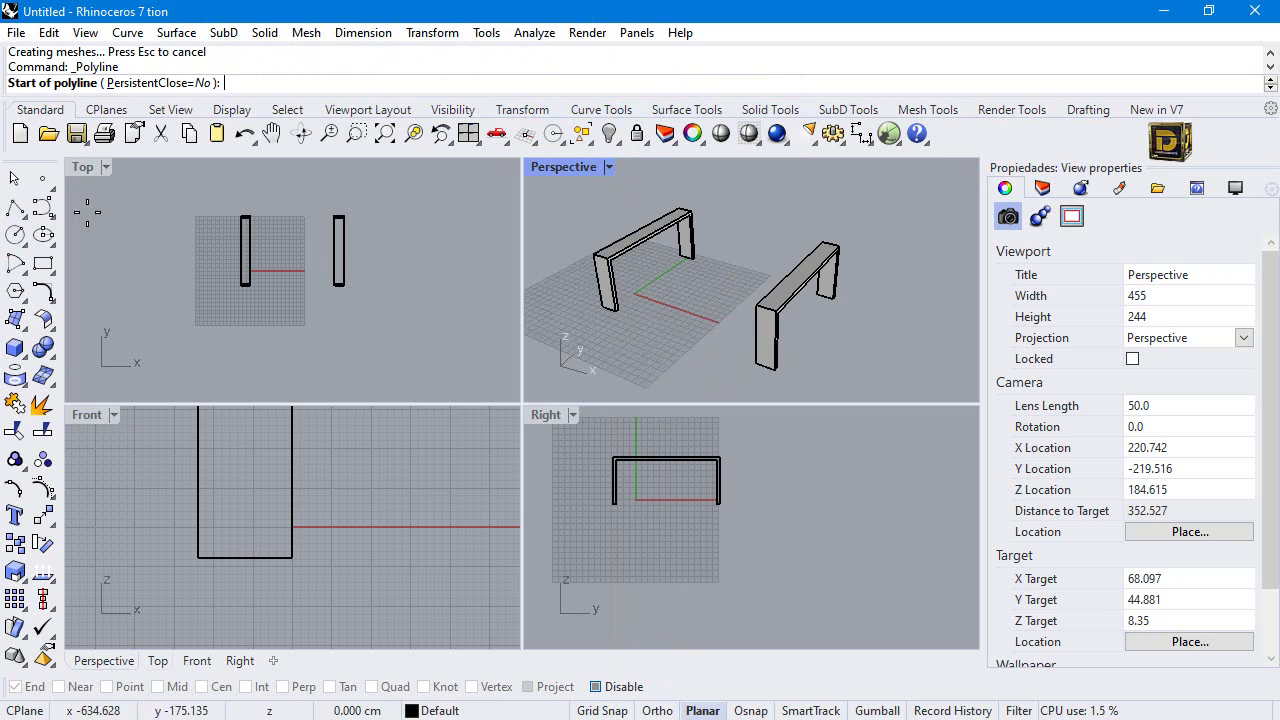
{"action": "double_click", "coordinate": [86, 167]}
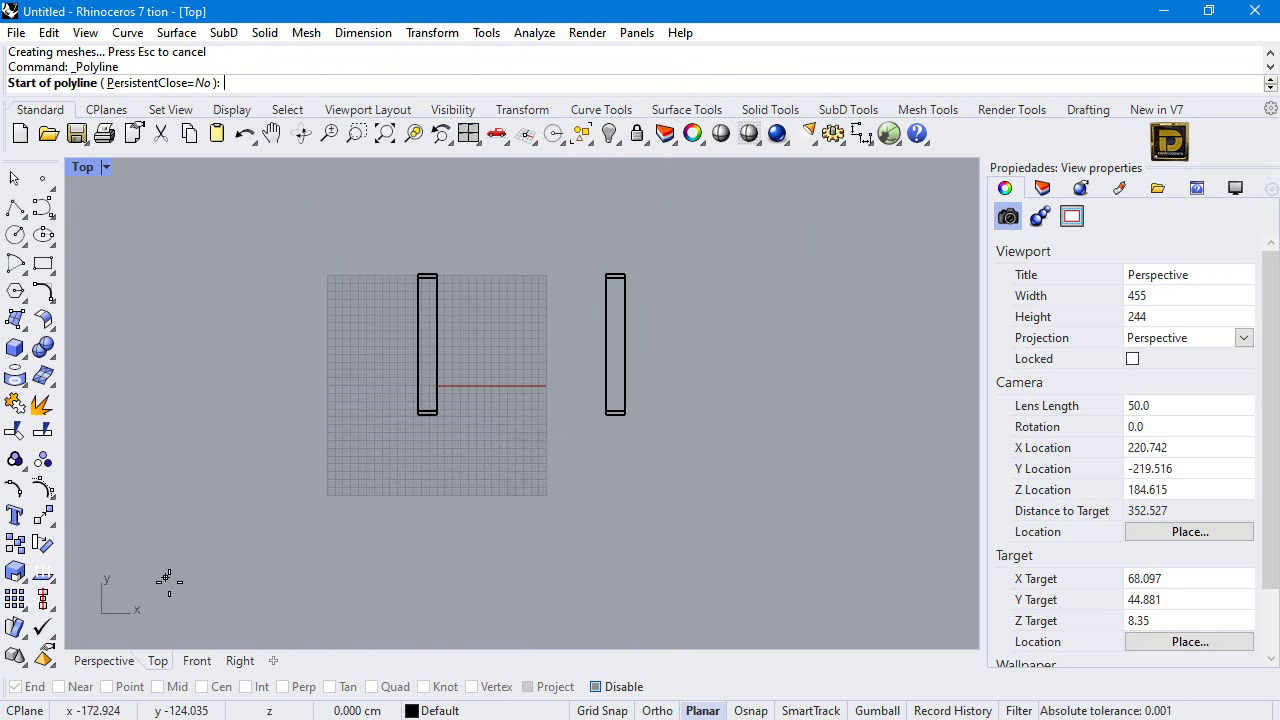
{"action": "left_click", "coordinate": [596, 687]}
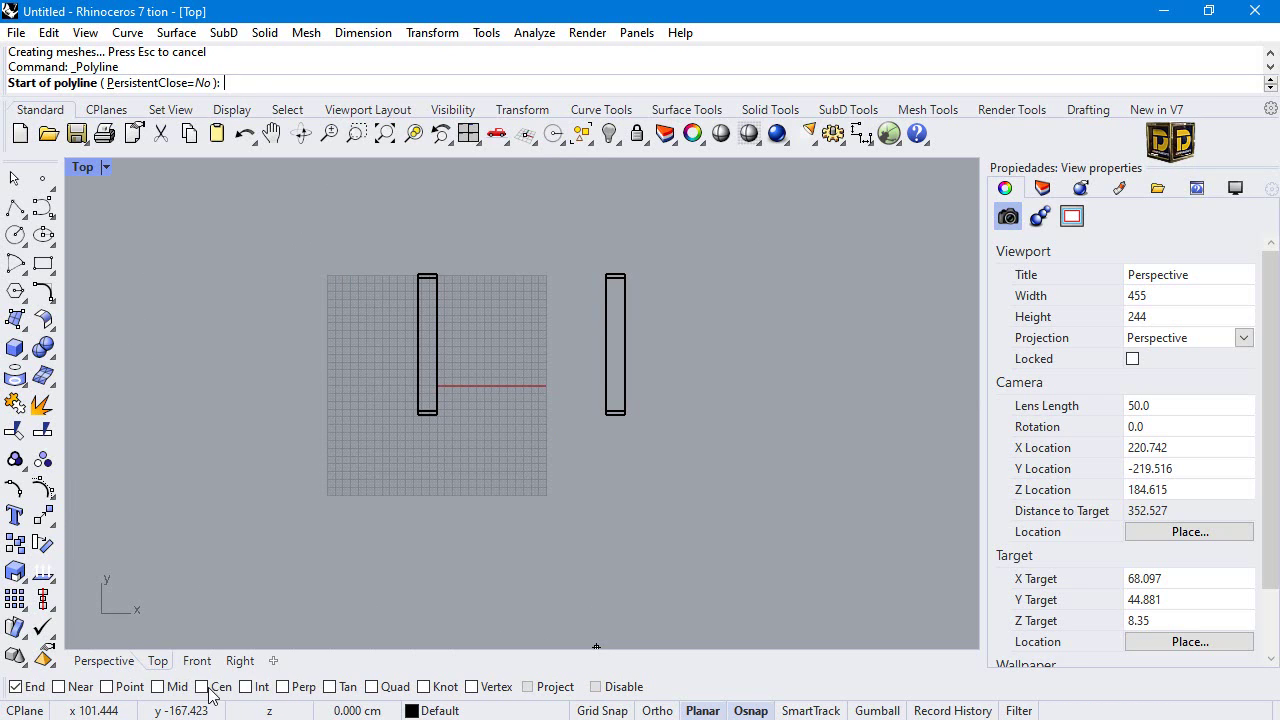
{"action": "left_click", "coordinate": [158, 687]}
{"action": "scroll", "coordinate": [440, 362], "scroll_direction": "up", "scroll_amount": 3}
{"action": "scroll", "coordinate": [440, 362], "scroll_direction": "up", "scroll_amount": 1}
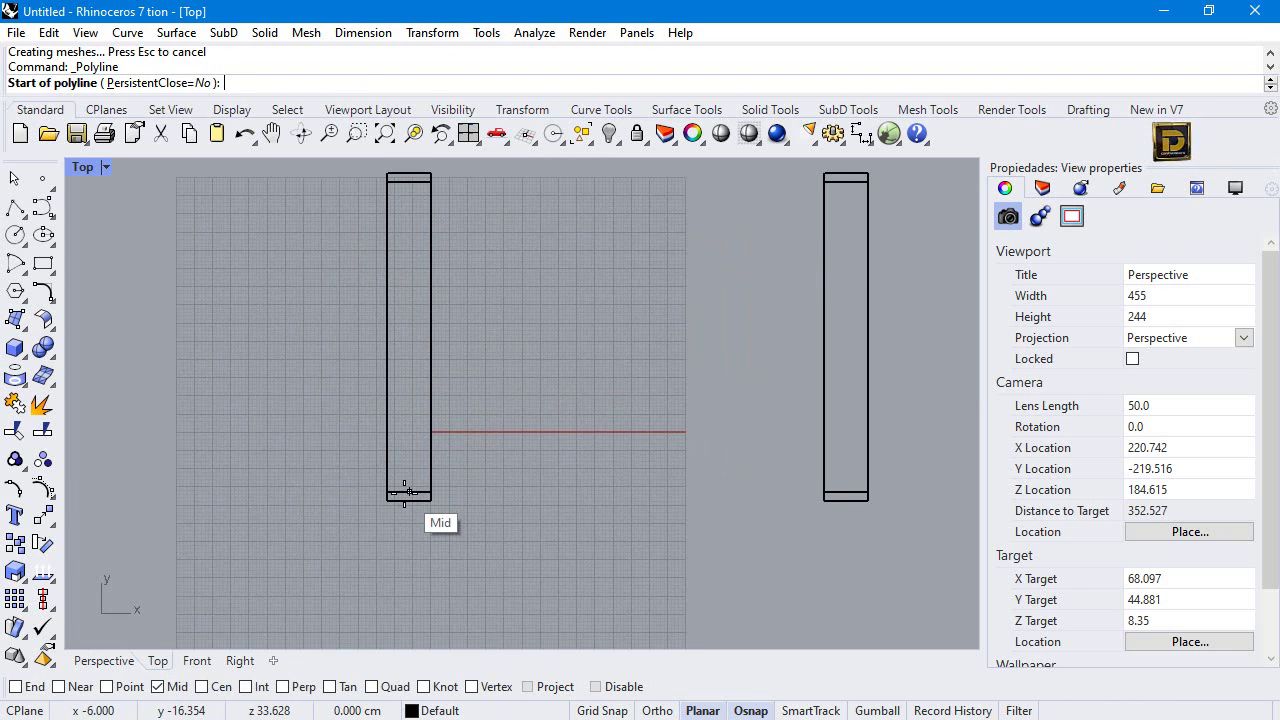
{"action": "left_click", "coordinate": [408, 490]}
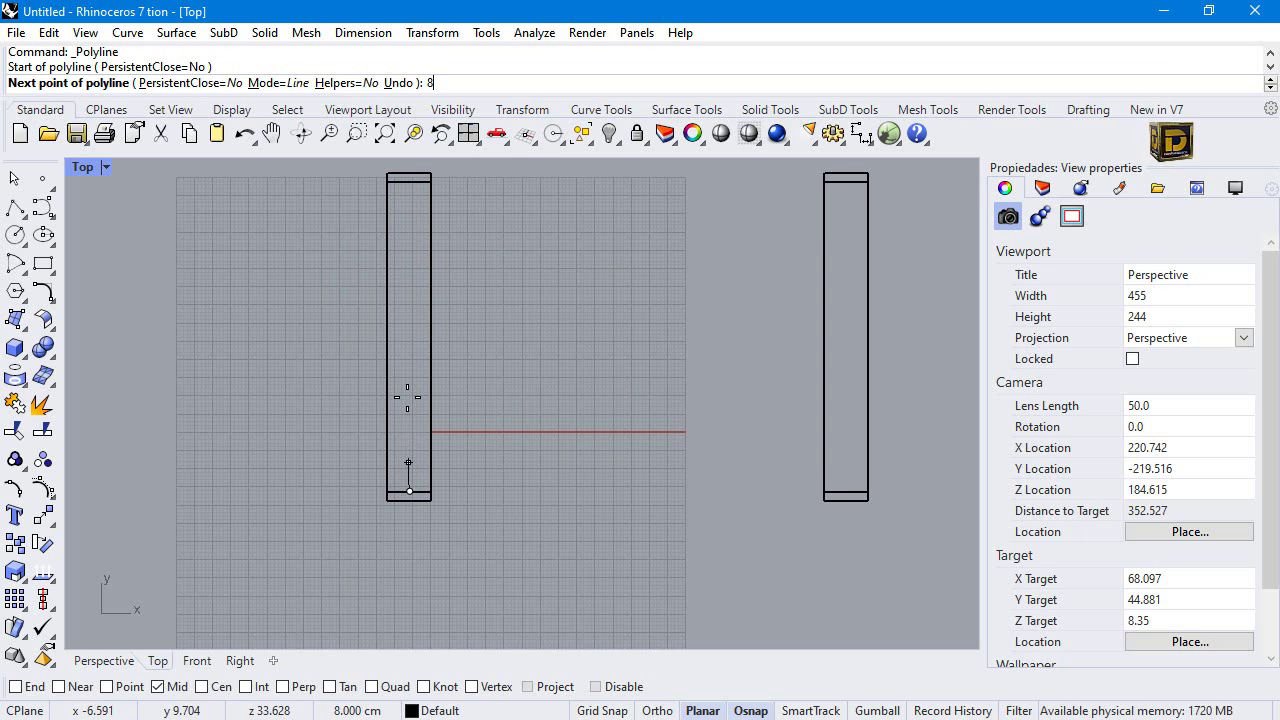
{"action": "type", "text": "8"}
{"action": "key", "text": "Return"}
{"action": "key", "text": "Return"}
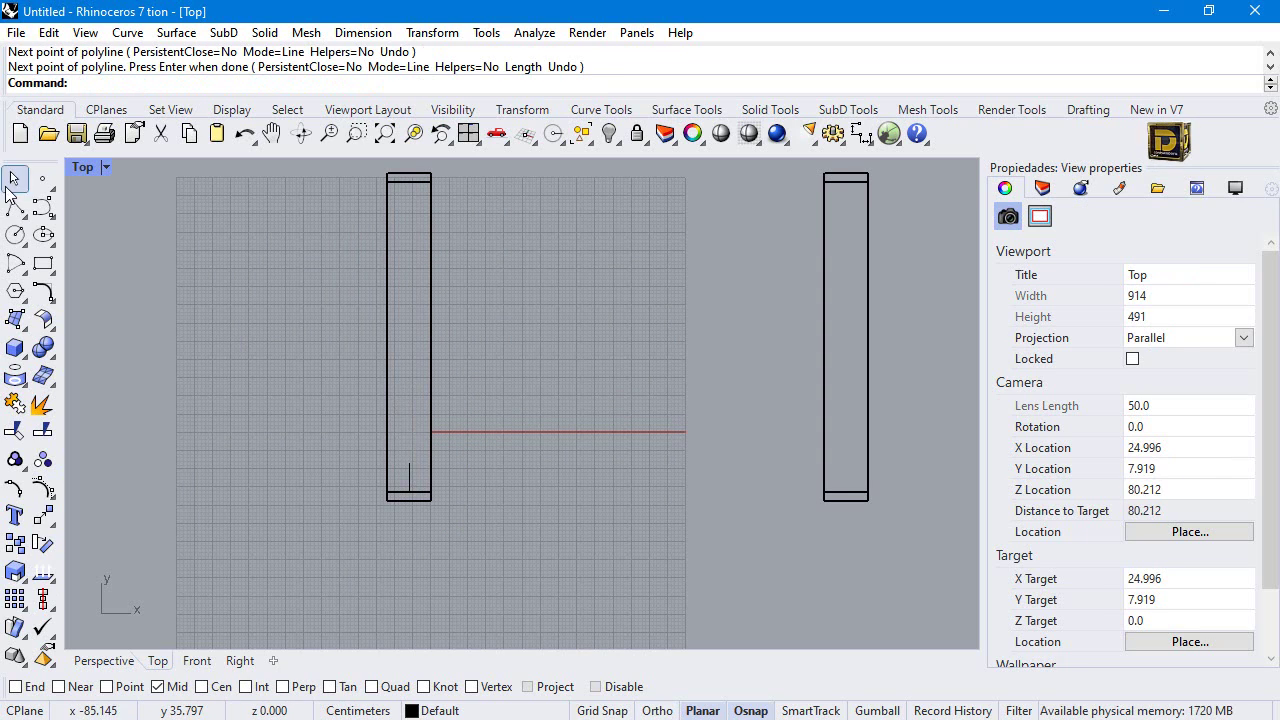
Create a vertical solid cylinder 5 cm in diameter and 30 cm high, centered on the free end of the 8 cm line.
{"action": "left_click", "coordinate": [24, 362]}
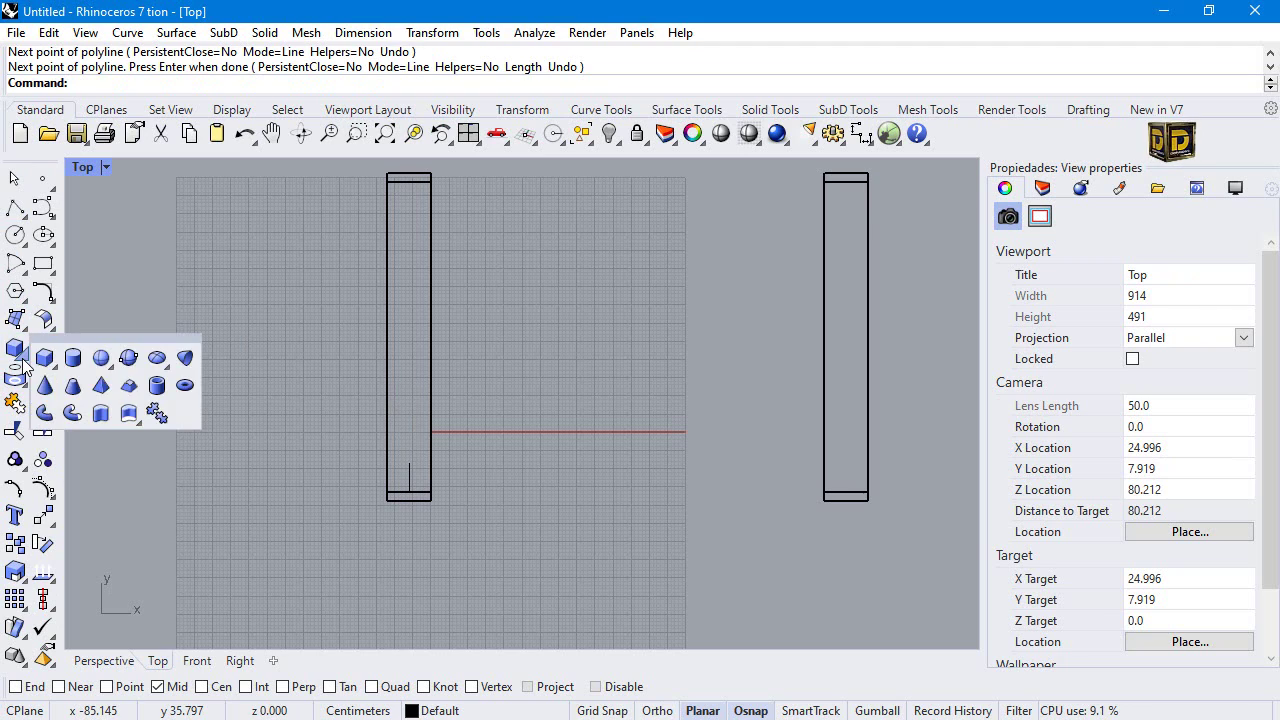
{"action": "left_click", "coordinate": [72, 357]}
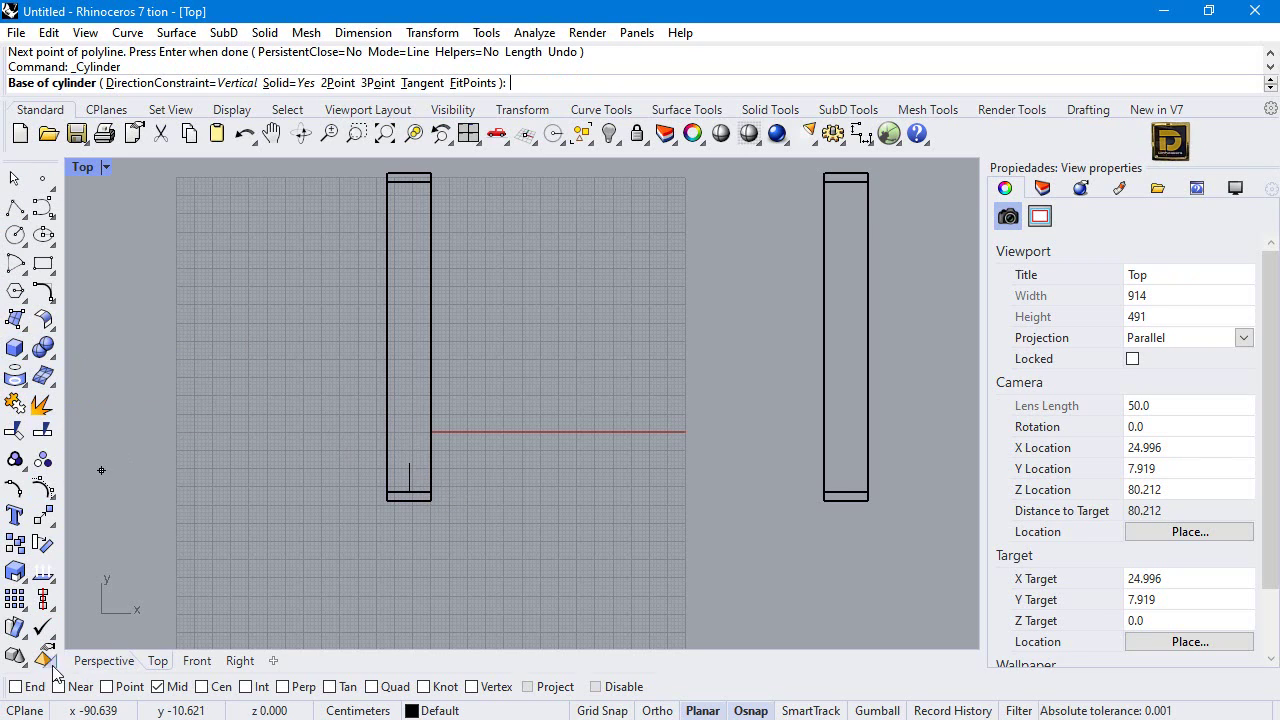
{"action": "right_click", "coordinate": [22, 687]}
{"action": "left_click", "coordinate": [412, 465]}
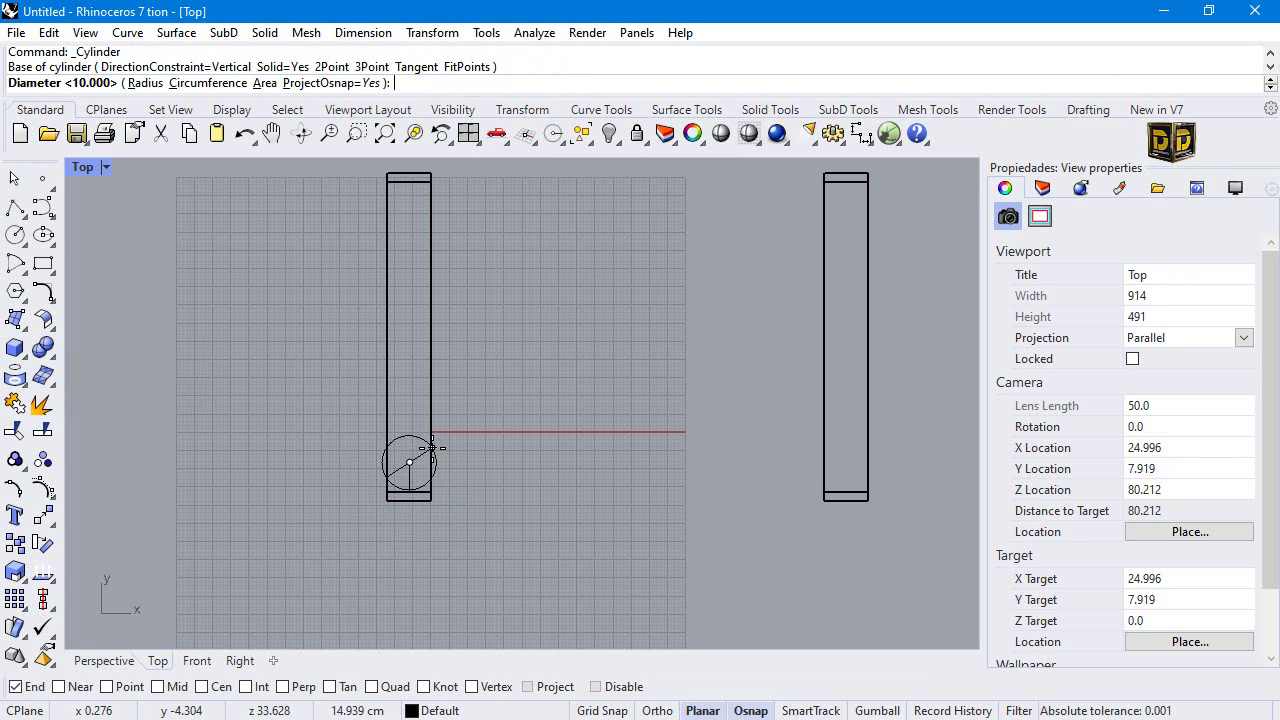
{"action": "type", "text": "5"}
{"action": "key", "text": "Return"}
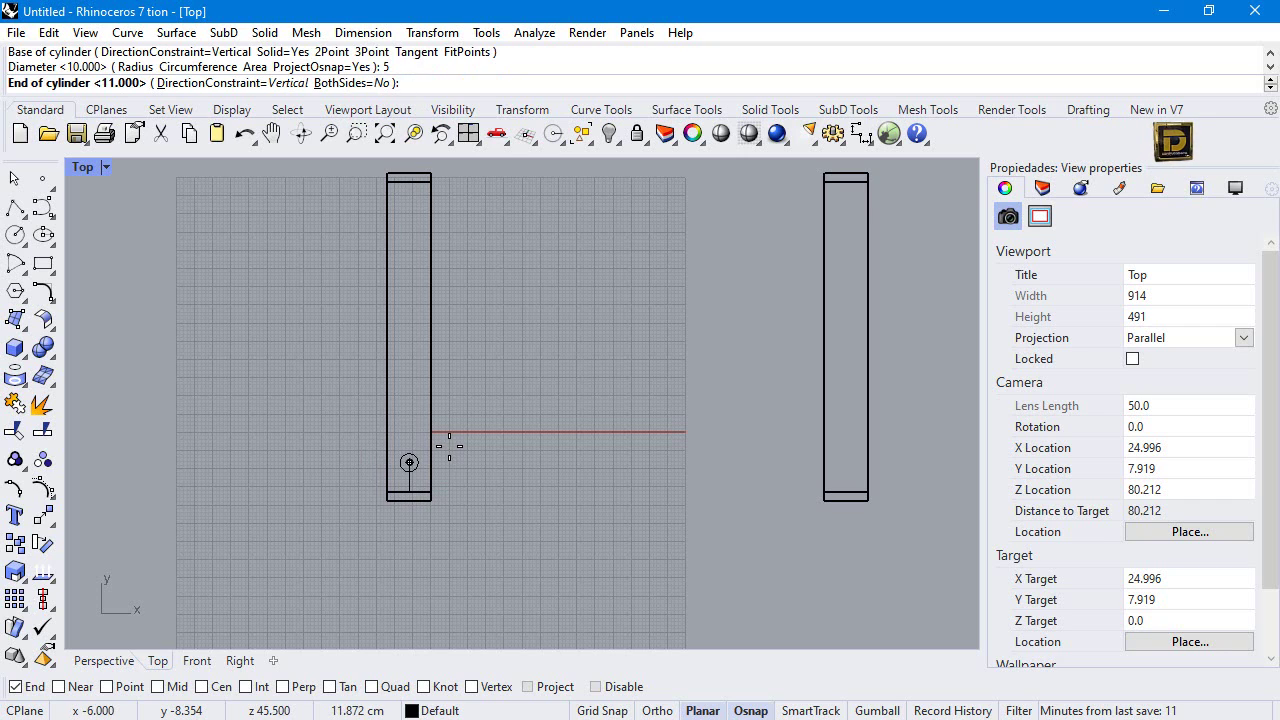
{"action": "double_click", "coordinate": [83, 168]}
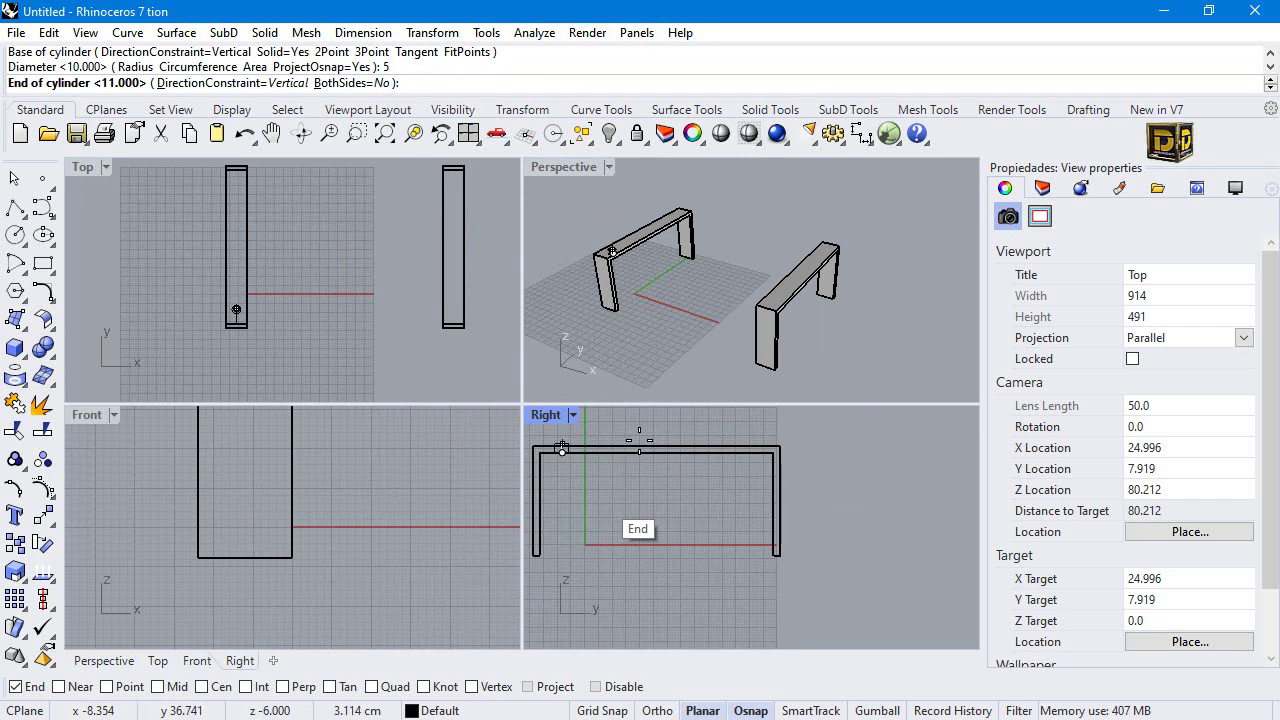
{"action": "scroll", "coordinate": [624, 445], "scroll_direction": "down", "scroll_amount": 2}
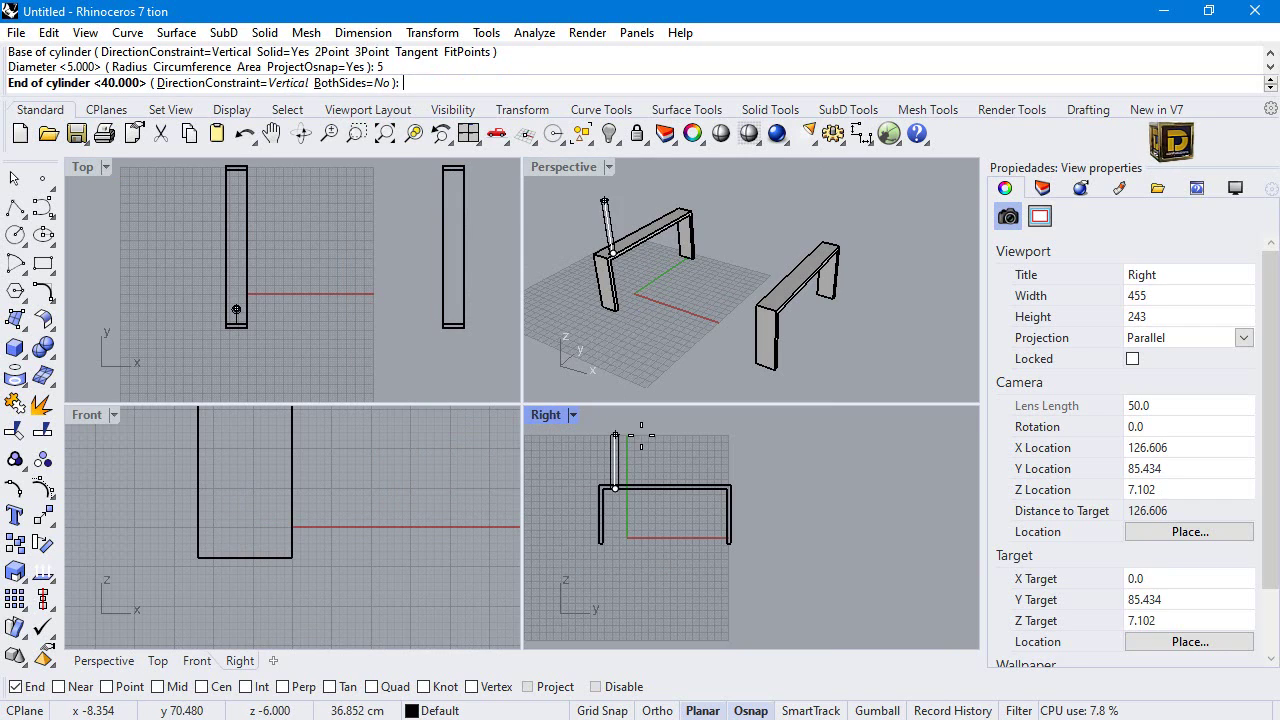
{"action": "type", "text": "30"}
{"action": "key", "text": "Return"}
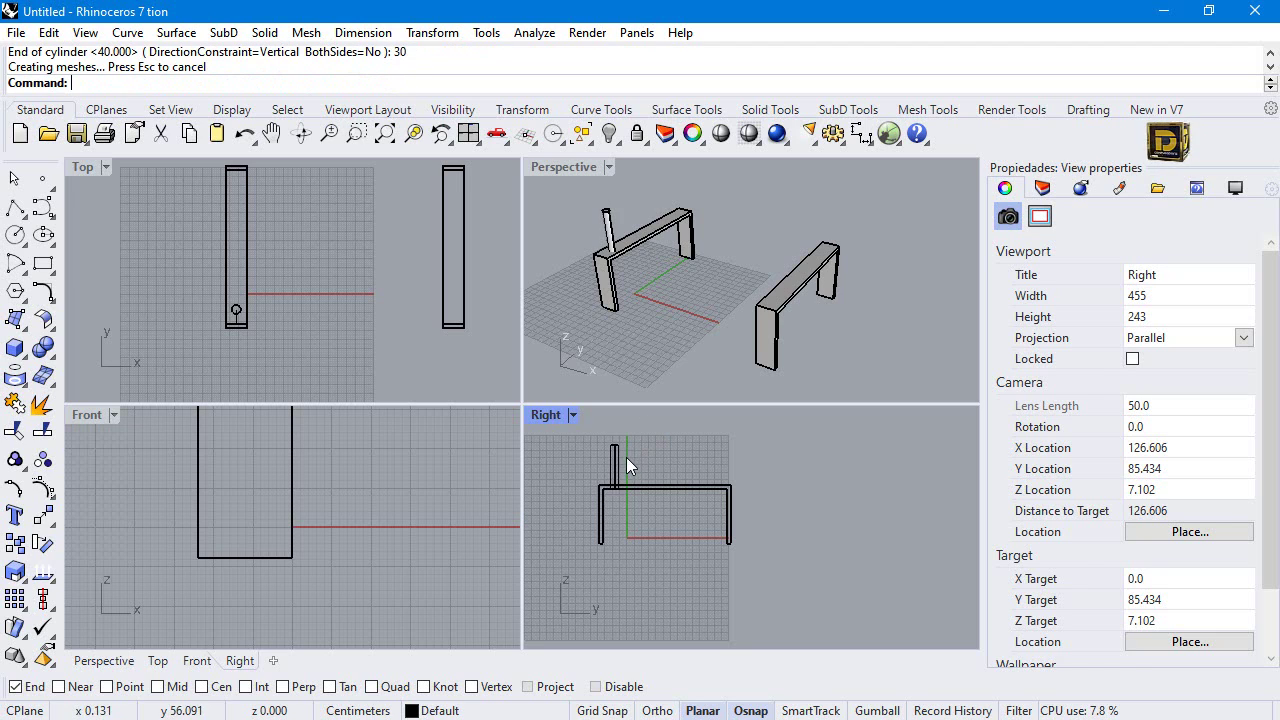
Move the cylinder 20 cm straight down through the frame's crossbar in the Right view.
{"action": "left_click", "coordinate": [617, 479]}
{"action": "left_click", "coordinate": [43, 516]}
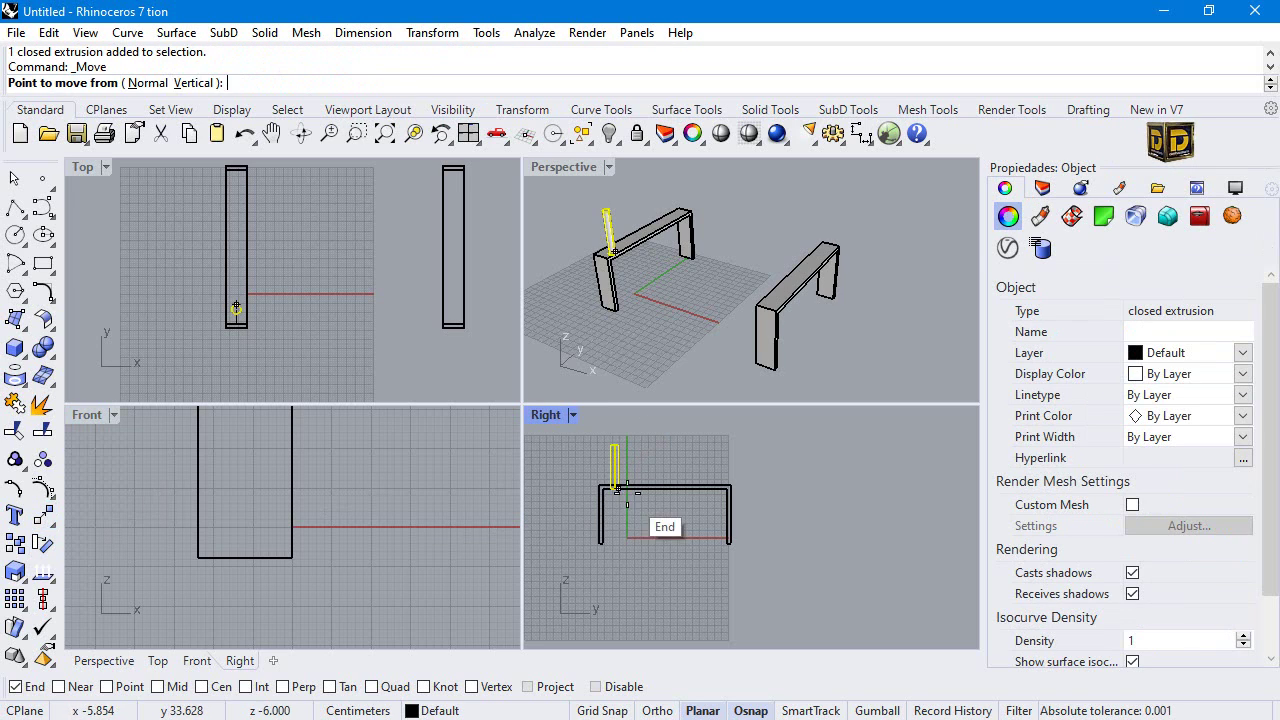
{"action": "left_click", "coordinate": [614, 488]}
{"action": "type", "text": "20"}
{"action": "key", "text": "Return"}
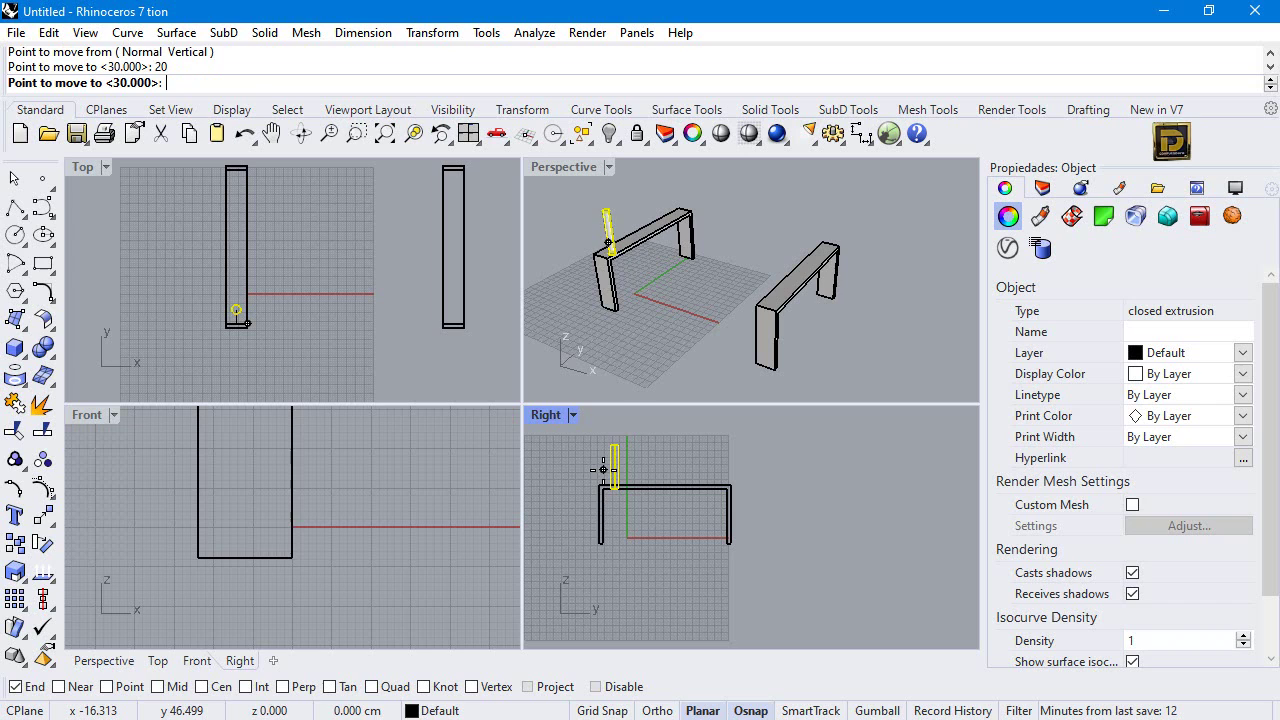
{"action": "left_click", "coordinate": [567, 552]}
{"action": "left_click", "coordinate": [544, 474]}
Draw a centerline in the Top view joining the midpoints of the two frames' outer long edges.
{"action": "scroll", "coordinate": [235, 298], "scroll_direction": "up", "scroll_amount": 5}
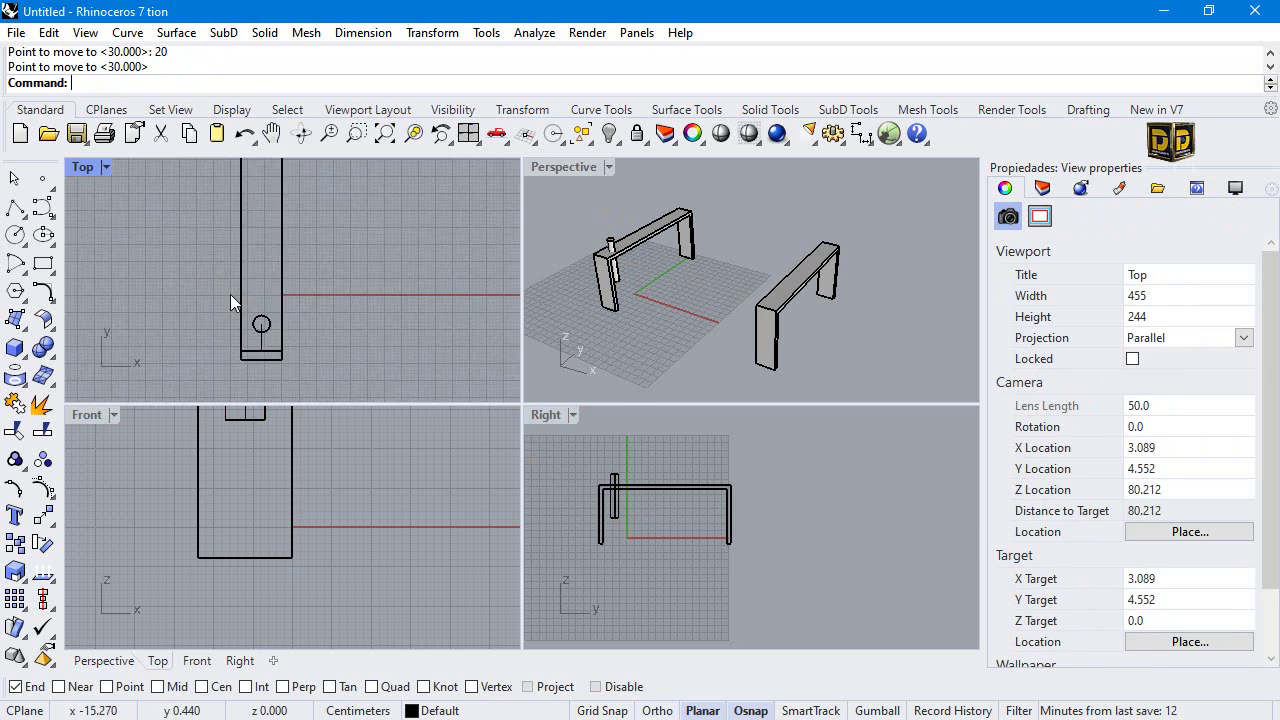
{"action": "left_click", "coordinate": [268, 330]}
{"action": "double_click", "coordinate": [88, 168]}
{"action": "scroll", "coordinate": [185, 345], "scroll_direction": "down", "scroll_amount": 8}
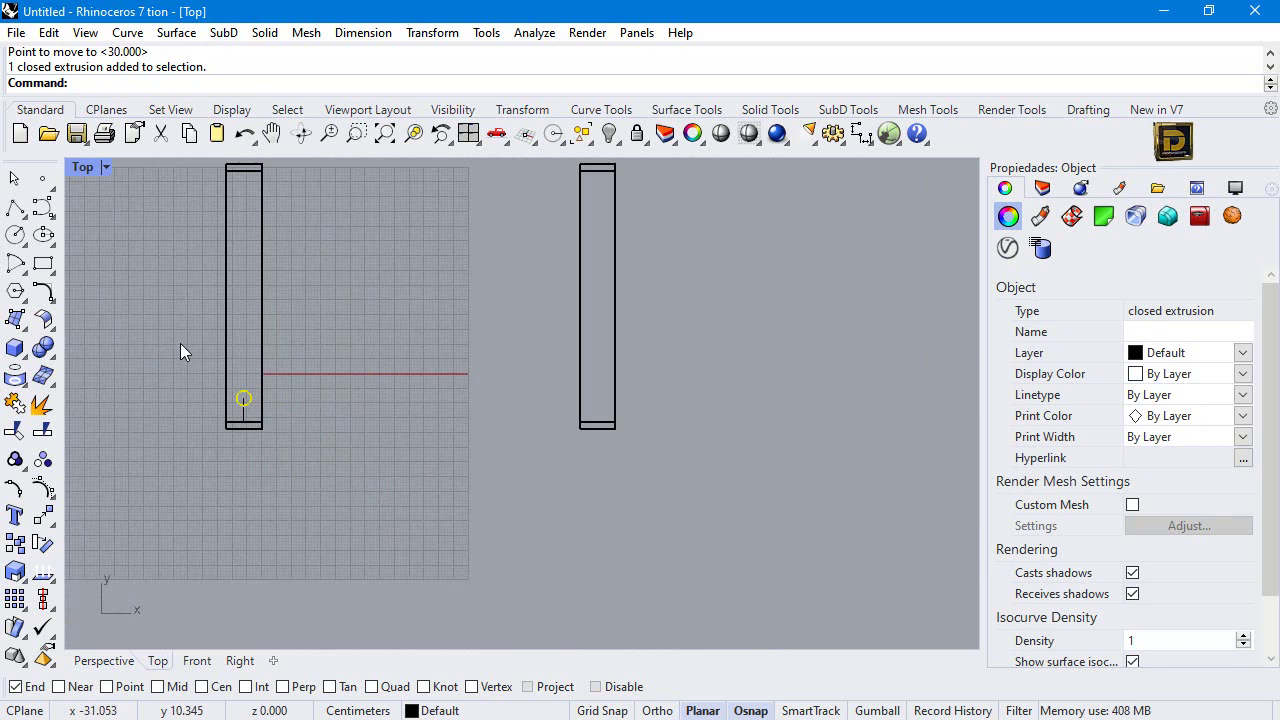
{"action": "left_click", "coordinate": [15, 207]}
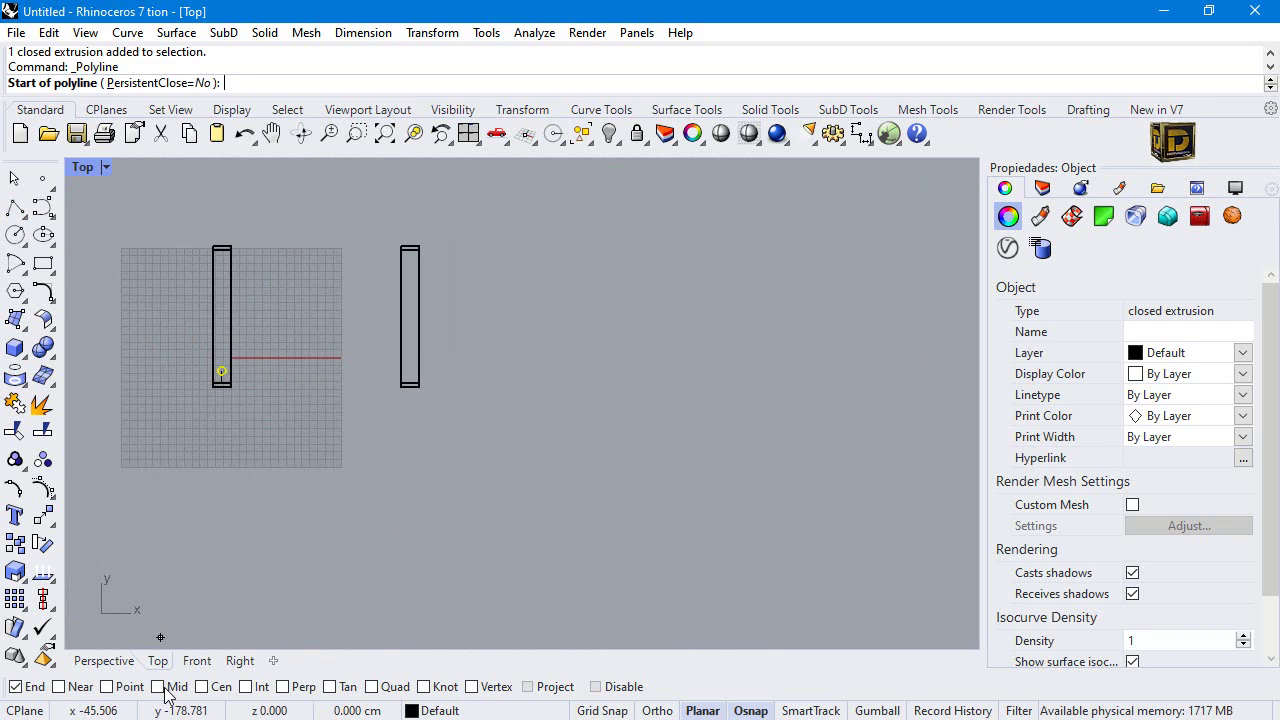
{"action": "left_click", "coordinate": [214, 318]}
{"action": "left_click", "coordinate": [420, 317]}
{"action": "key", "text": "Return"}
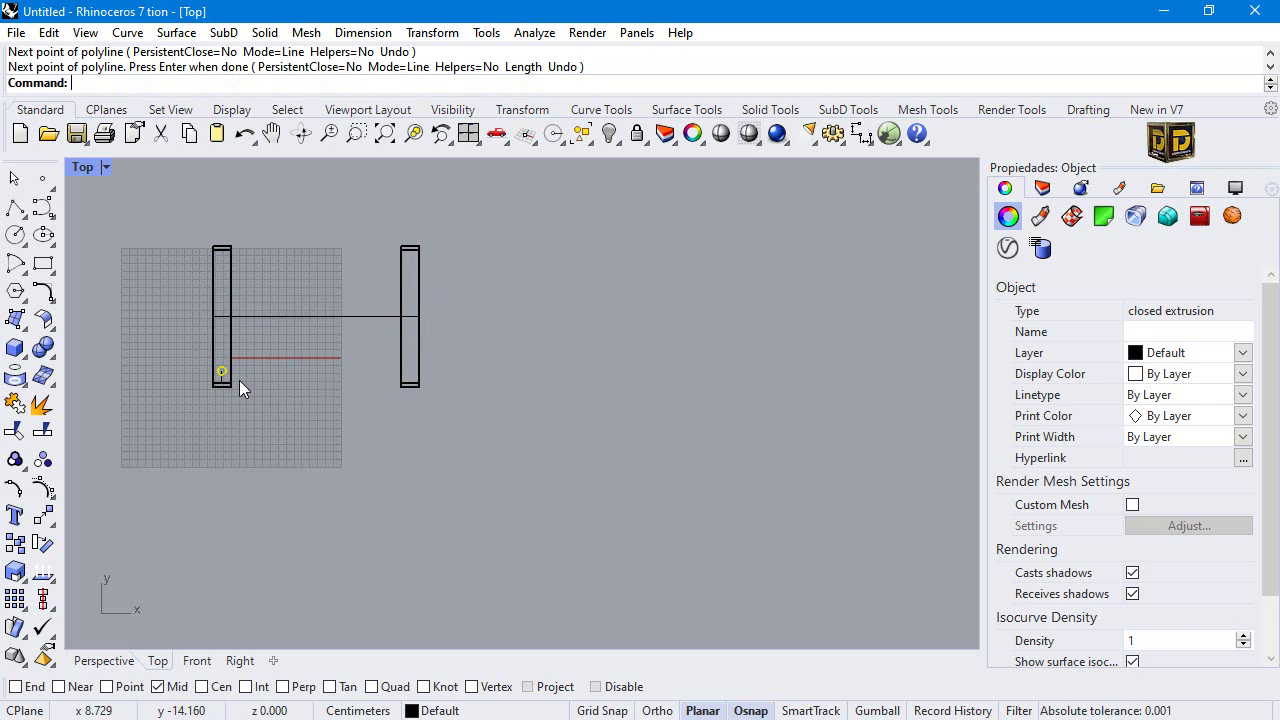
Mirror the cylinder across the horizontal centerline to the left frame's other end, keeping the original.
{"action": "scroll", "coordinate": [225, 373], "scroll_direction": "up", "scroll_amount": 2}
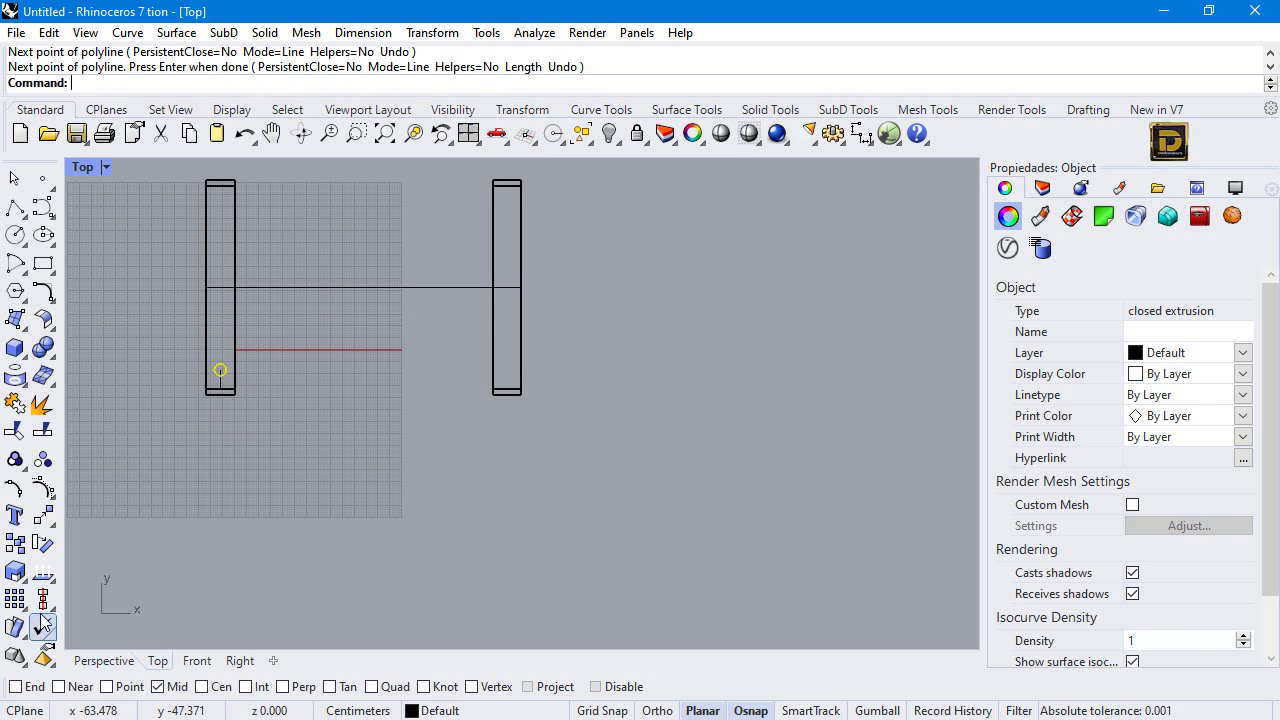
{"action": "left_click", "coordinate": [44, 520]}
{"action": "left_click", "coordinate": [76, 554]}
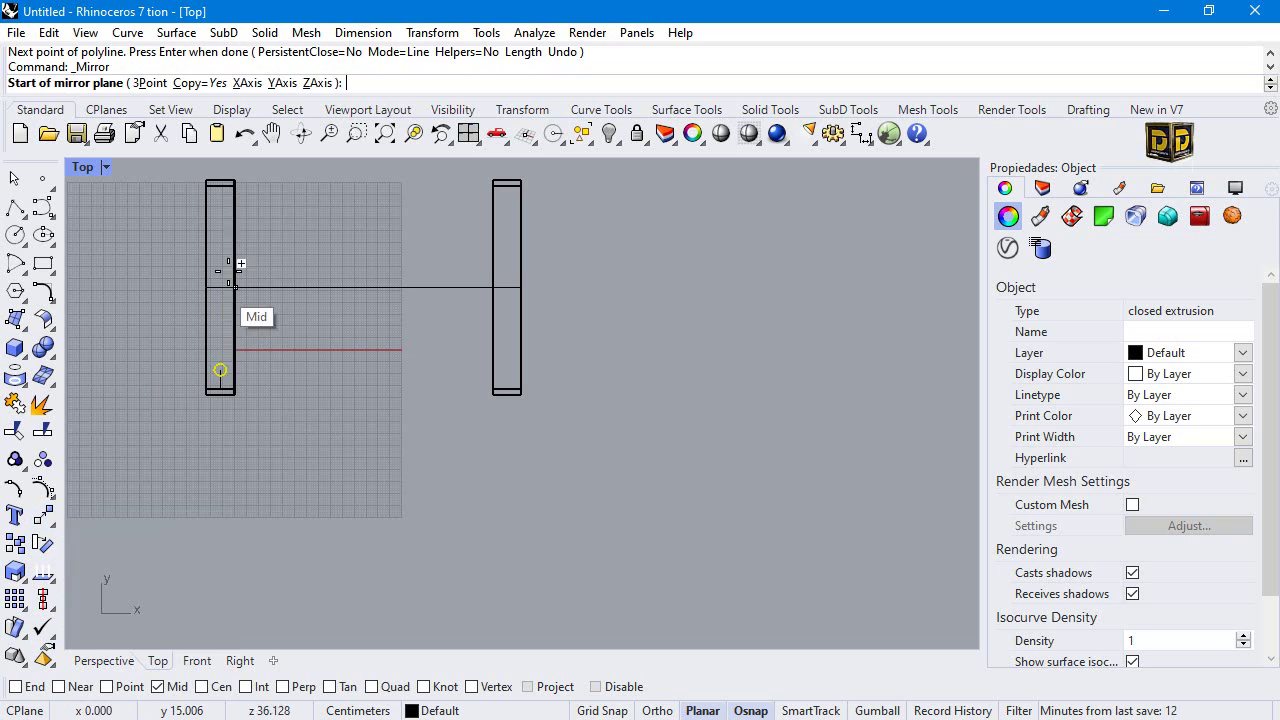
{"action": "left_click", "coordinate": [207, 287]}
{"action": "left_click", "coordinate": [126, 285]}
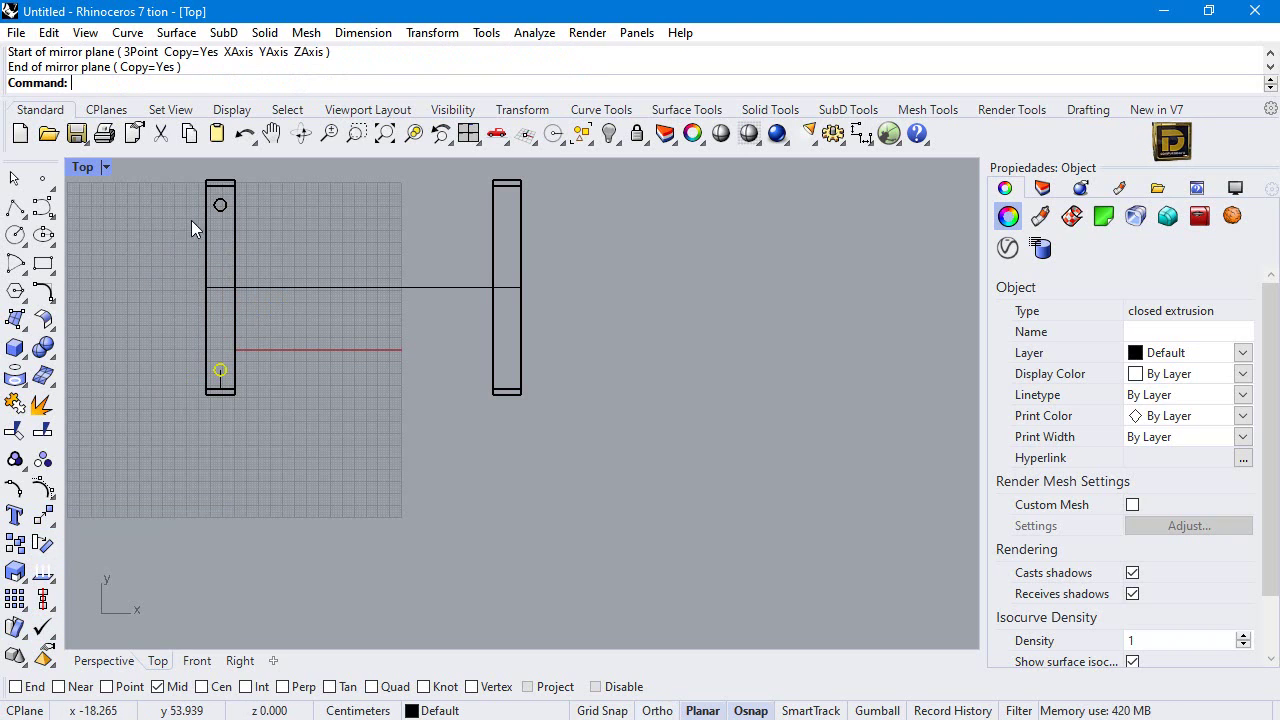
Mirror both cylinders onto the right frame about a vertical axis through the centerline's midpoint, then deselect them in the four-view layout.
{"action": "left_click", "coordinate": [221, 207]}
{"action": "key", "text": "Return"}
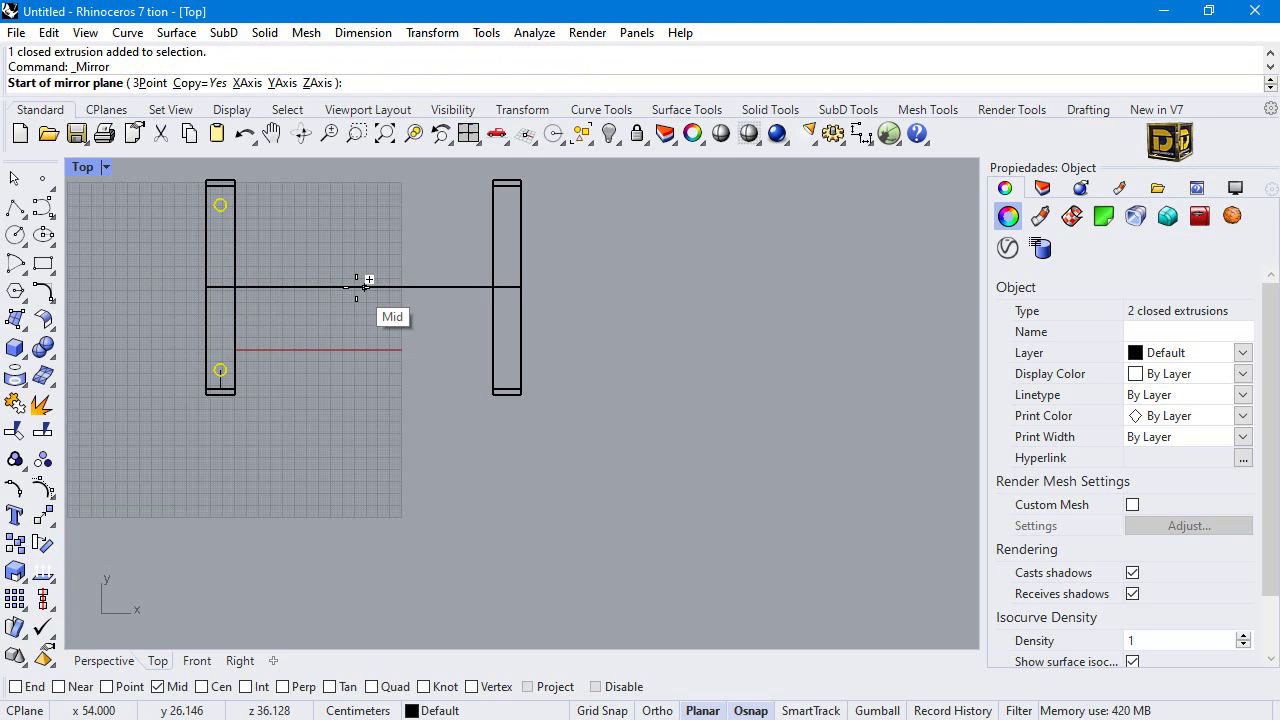
{"action": "left_click", "coordinate": [363, 287]}
{"action": "left_click", "coordinate": [355, 434], "text": "shift"}
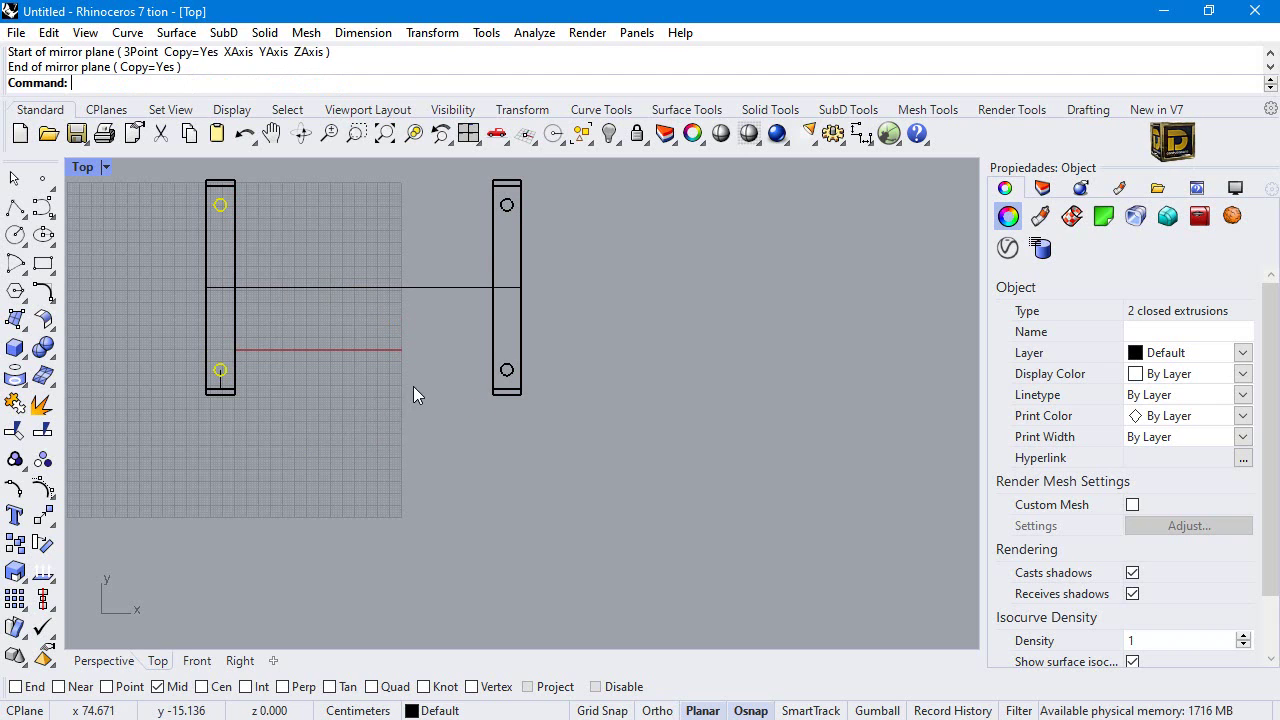
{"action": "double_click", "coordinate": [84, 168]}
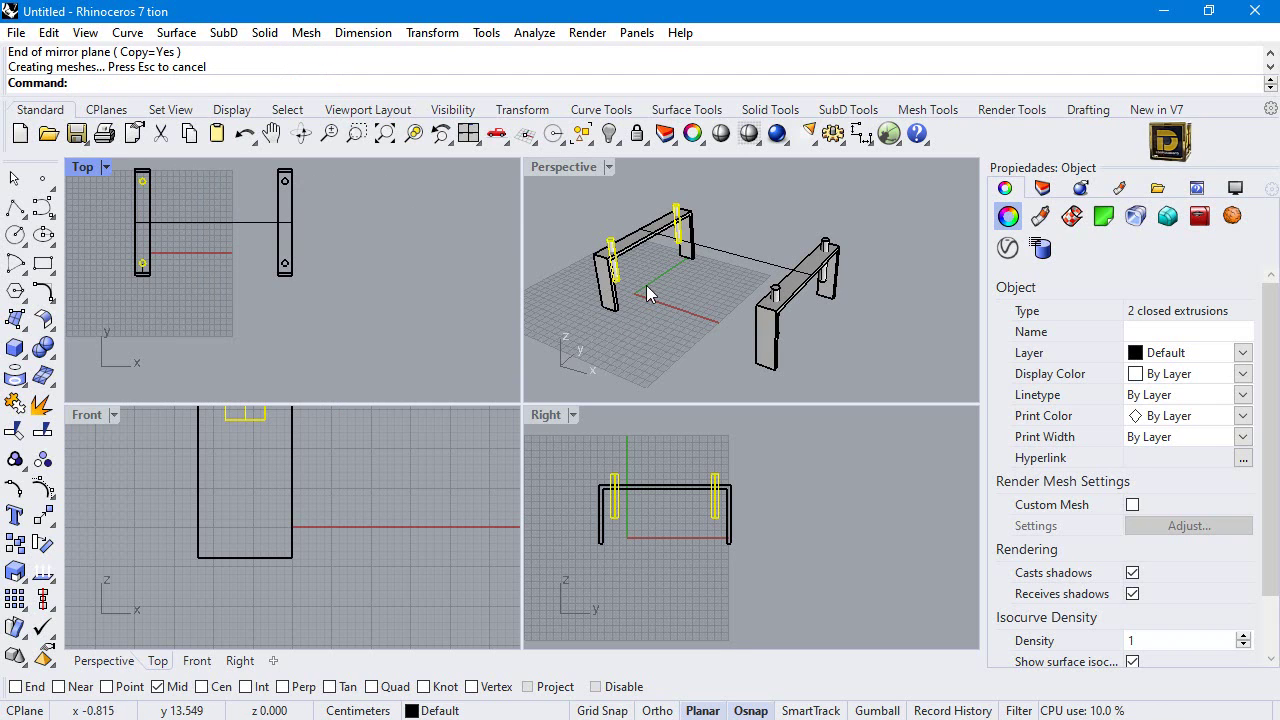
{"action": "left_click", "coordinate": [612, 210]}
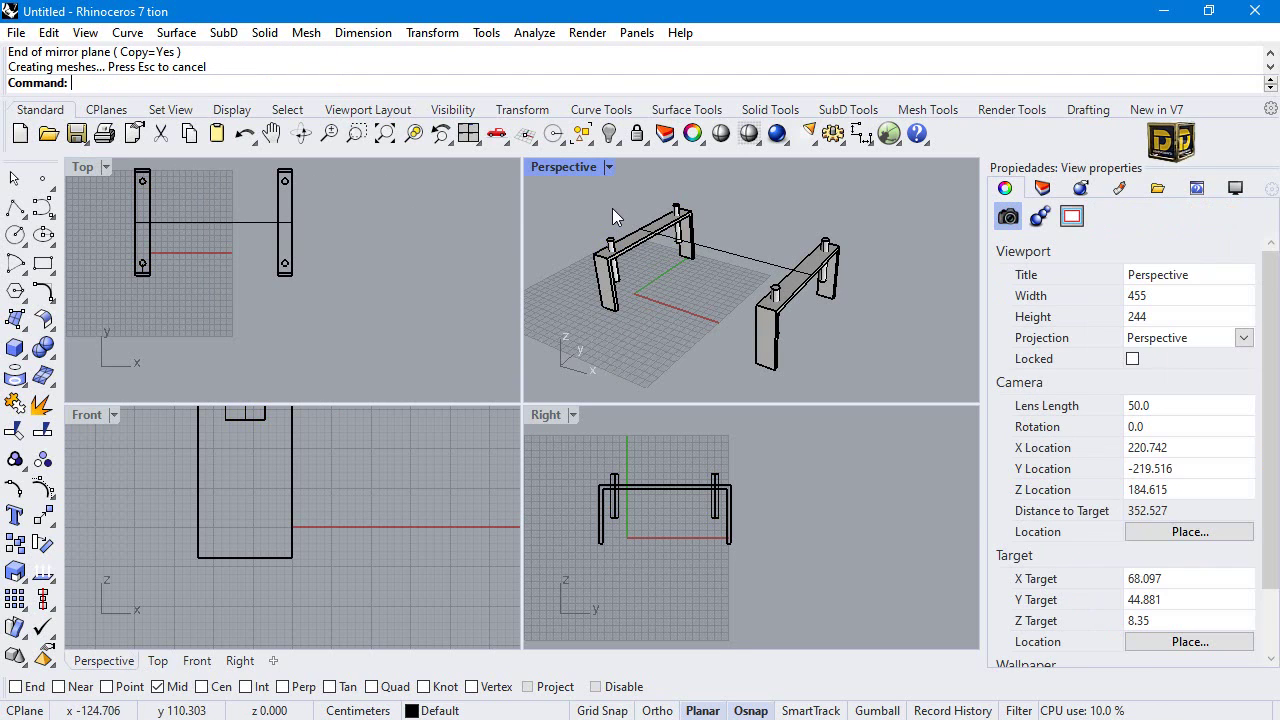
Draw a rectangle from its center at the centerline's midpoint in the Top view, 130 cm long and 95 cm wide.
{"action": "left_click", "coordinate": [47, 267]}
{"action": "left_click", "coordinate": [100, 273]}
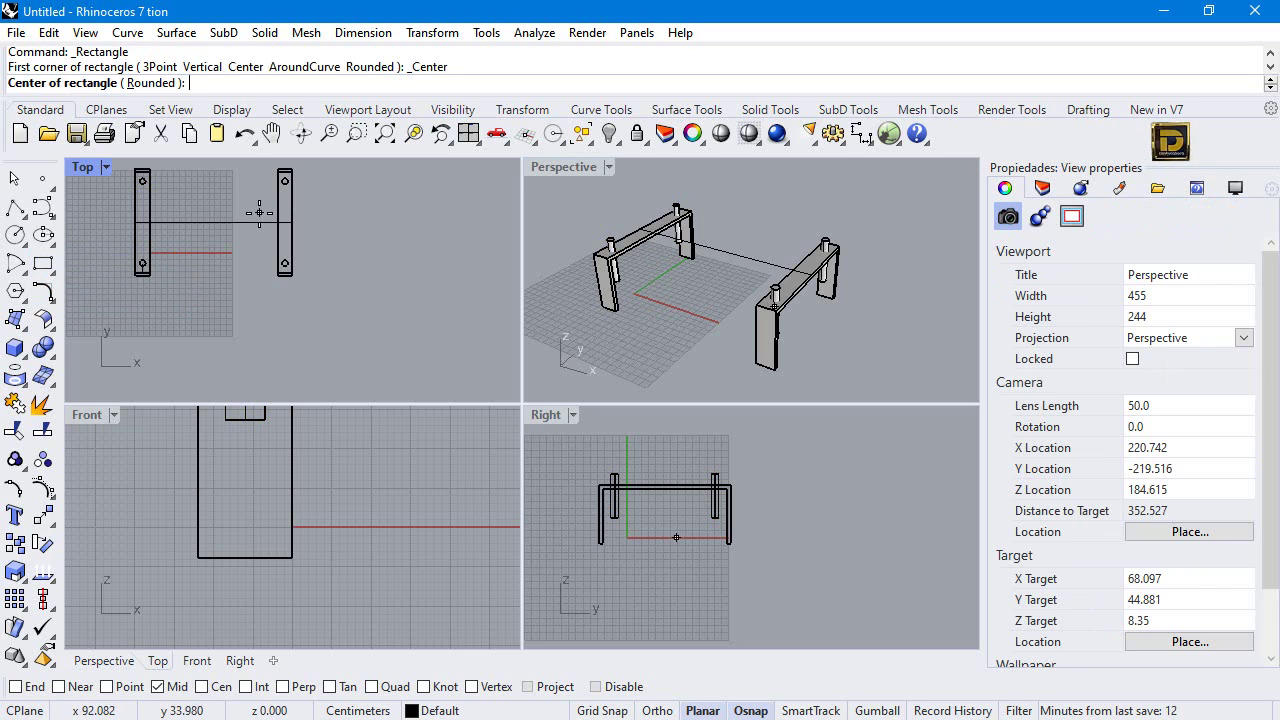
{"action": "left_click", "coordinate": [216, 222]}
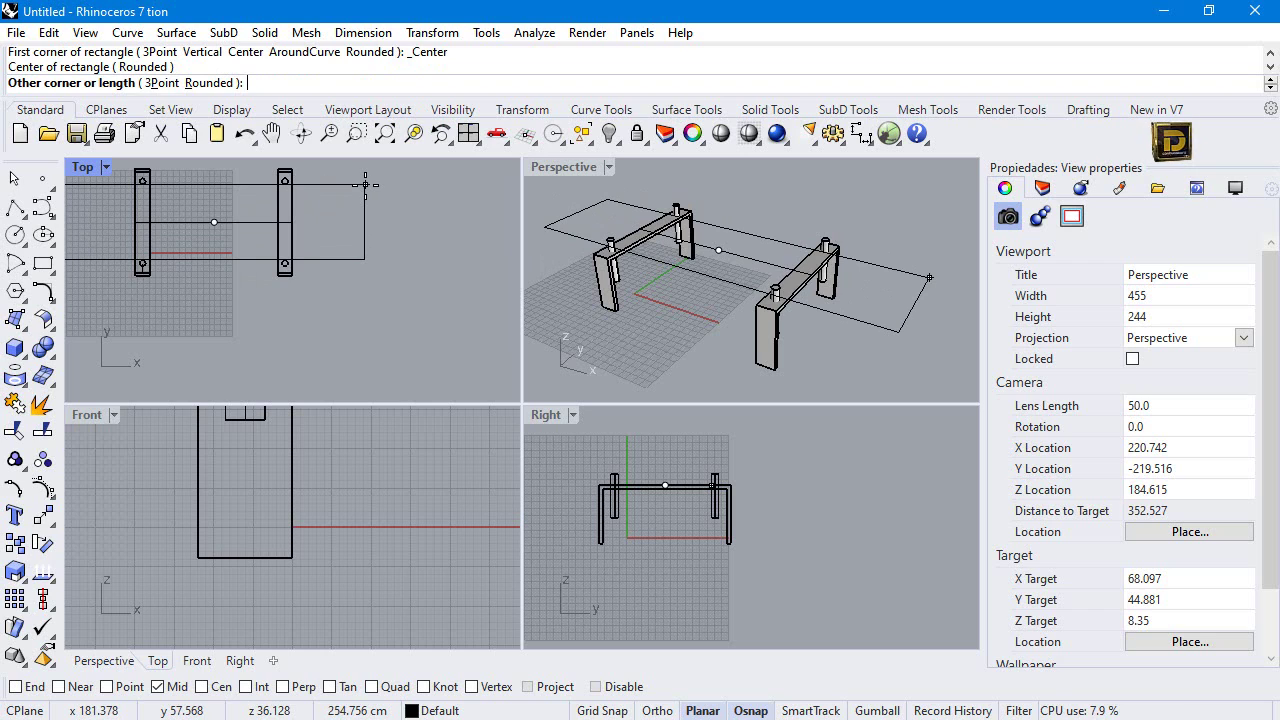
{"action": "type", "text": "130"}
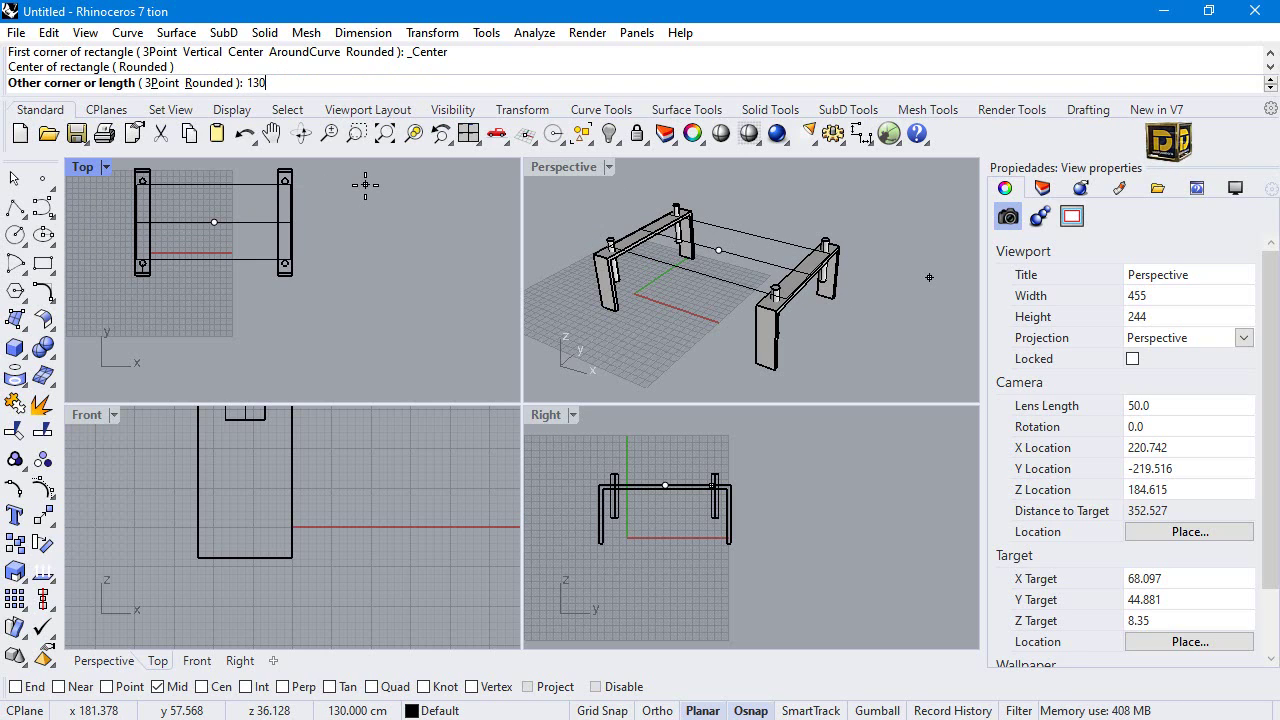
{"action": "key", "text": "Return"}
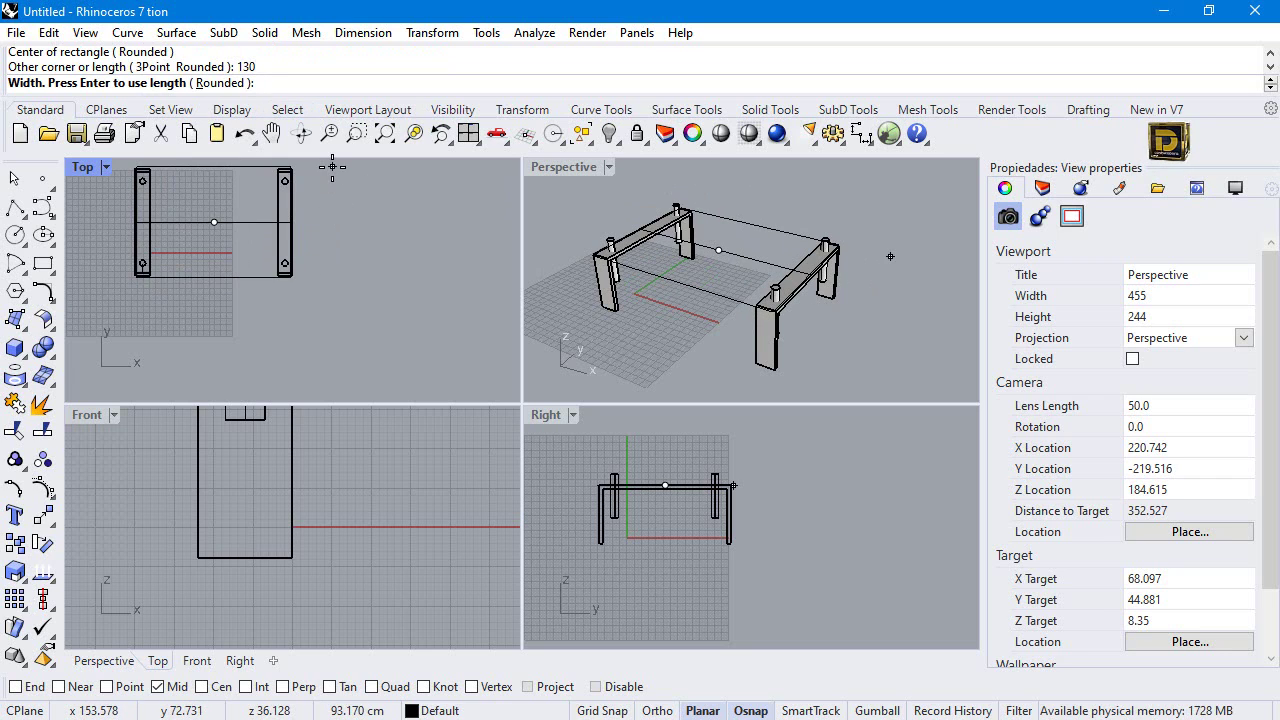
{"action": "type", "text": "95"}
{"action": "key", "text": "Return"}
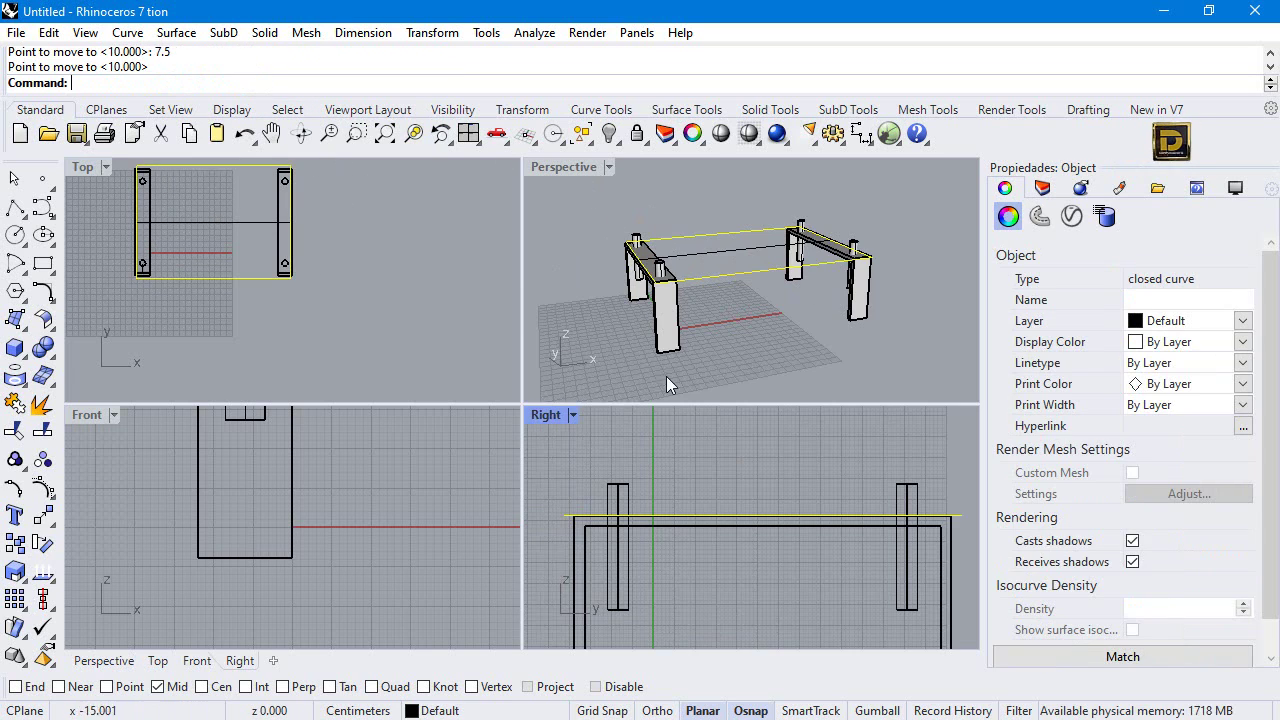
Move the rectangle 7.5 cm straight up to the cylinder tops in the Right view.
{"action": "key", "text": "Return"}
{"action": "left_click", "coordinate": [729, 530]}
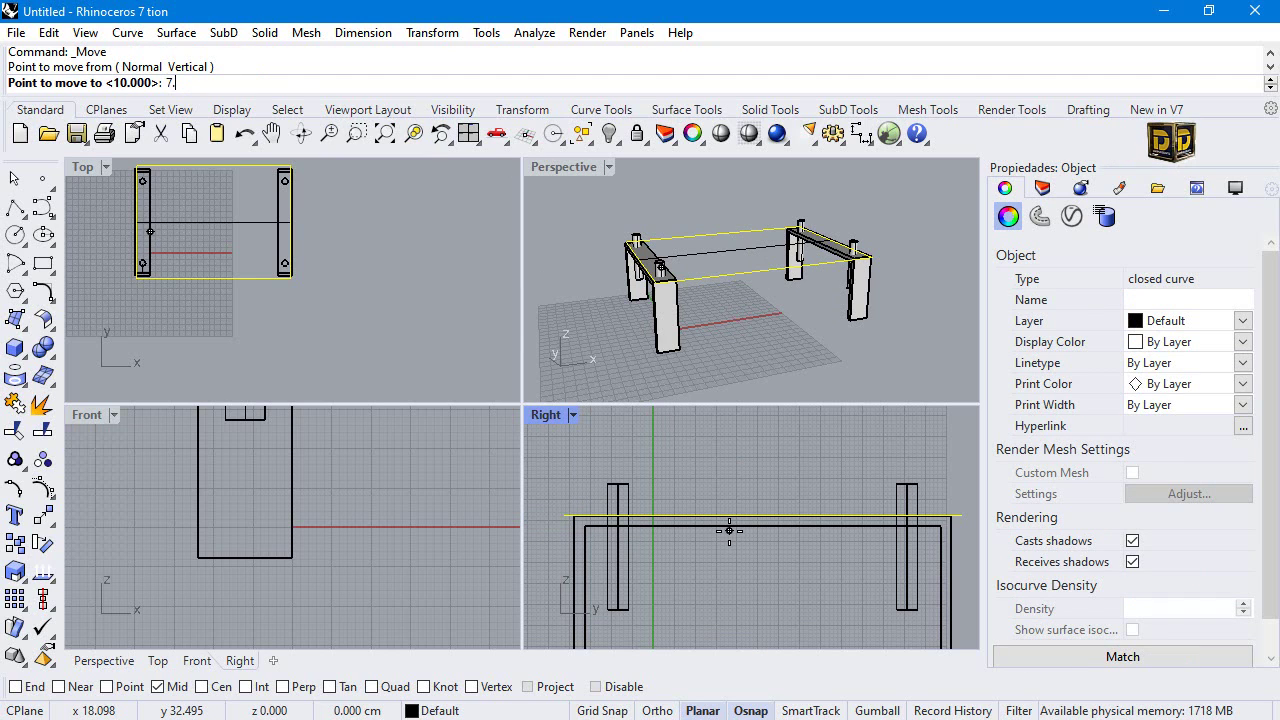
{"action": "type", "text": "7.5"}
{"action": "key", "text": "Return"}
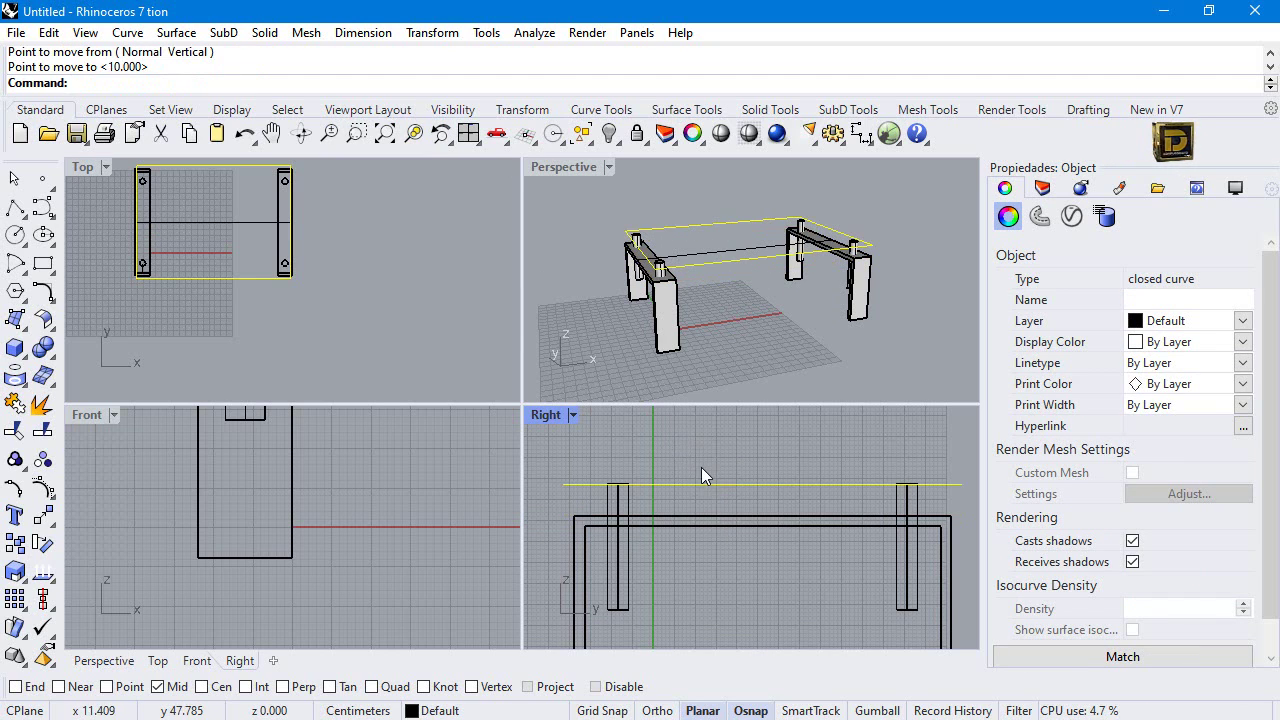
Extrude the rectangle upward into a solid tabletop 0.9 cm thick.
{"action": "left_click", "coordinate": [15, 347]}
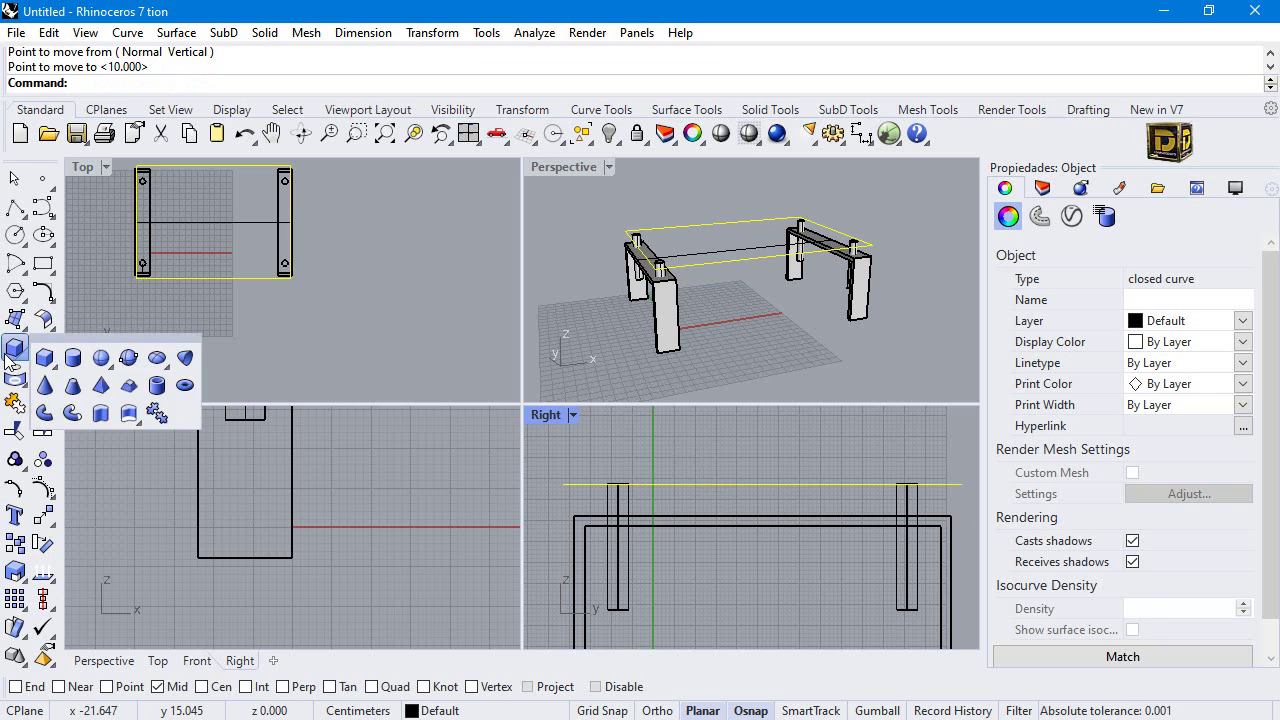
{"action": "left_click", "coordinate": [100, 413]}
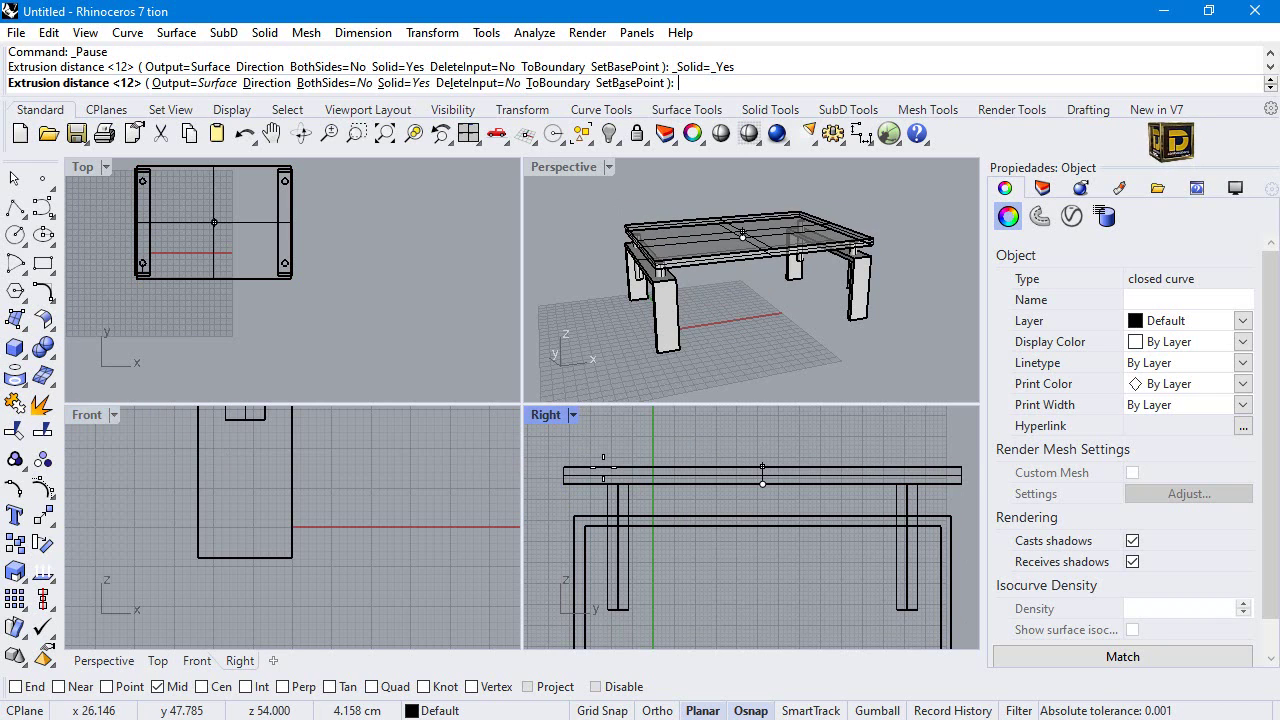
{"action": "type", "text": "."}
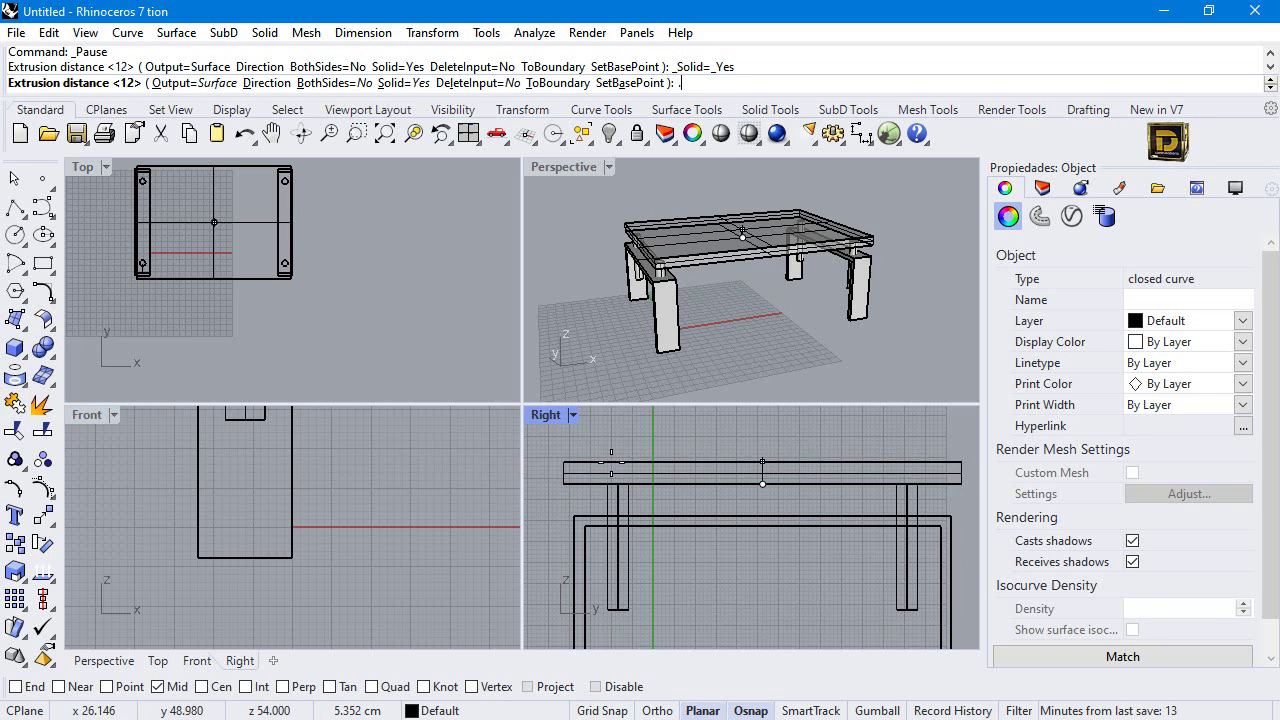
{"action": "type", "text": "9"}
{"action": "key", "text": "Return"}
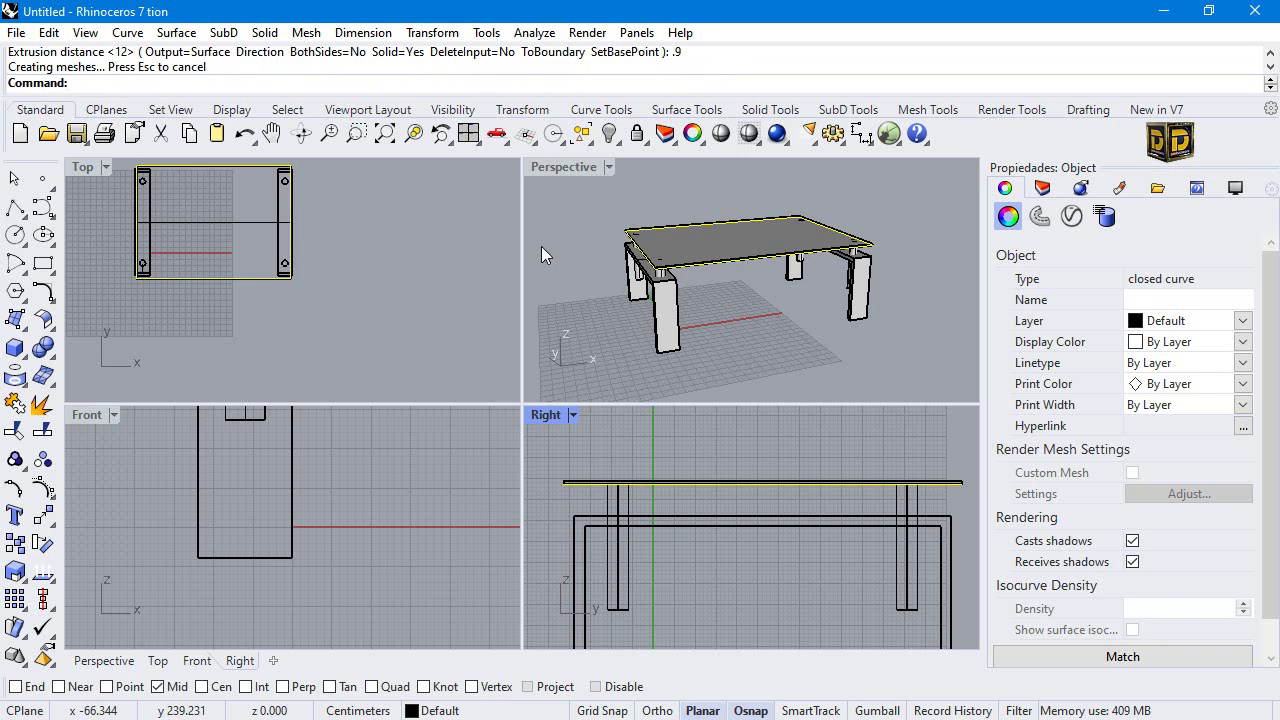
Hide the solid tabletop to expose the frames and cylinders in the Perspective view.
{"action": "right_click_drag", "start_coordinate": [587, 253], "coordinate": [650, 229]}
{"action": "scroll", "coordinate": [660, 280], "scroll_direction": "up", "scroll_amount": 3}
{"action": "left_click", "coordinate": [649, 300]}
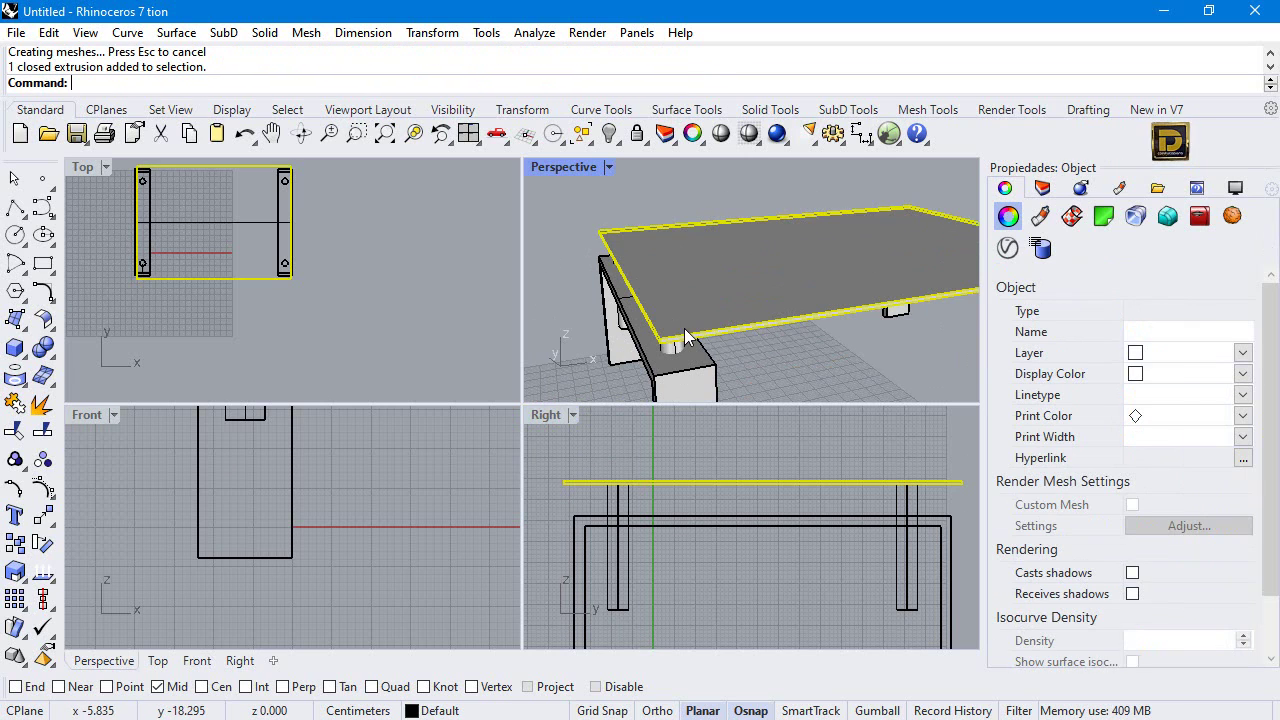
{"action": "right_click_drag", "start_coordinate": [653, 300], "coordinate": [655, 240]}
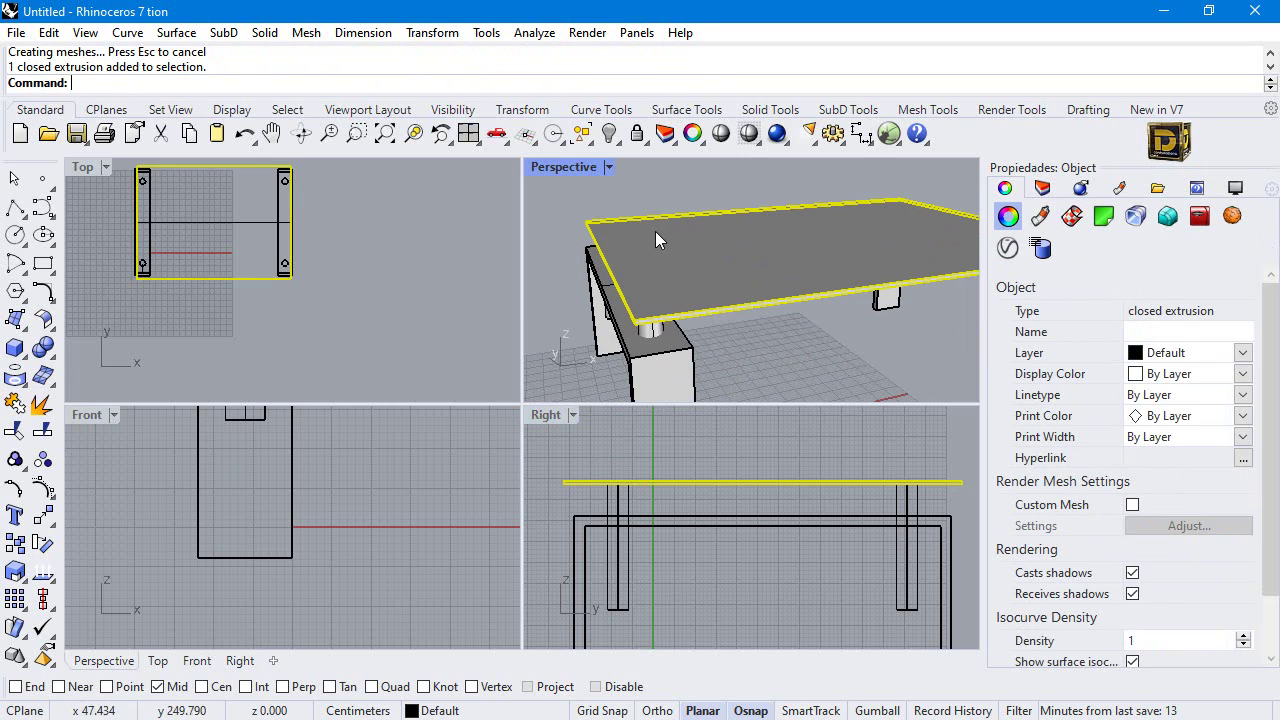
{"action": "left_click", "coordinate": [608, 133]}
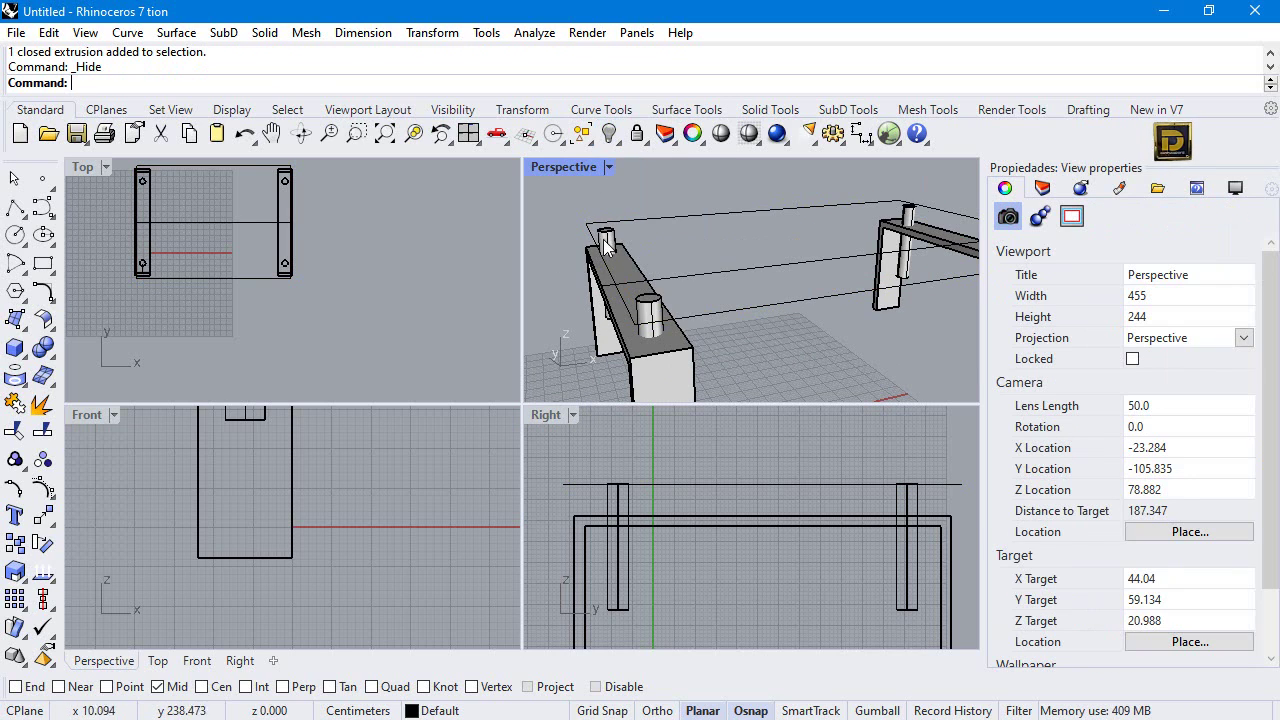
Subtract the four cylinders from both frames with Boolean Difference, keeping the cylinders by turning off deletion of the input.
{"action": "left_click", "coordinate": [650, 325]}
{"action": "left_click", "coordinate": [665, 335]}
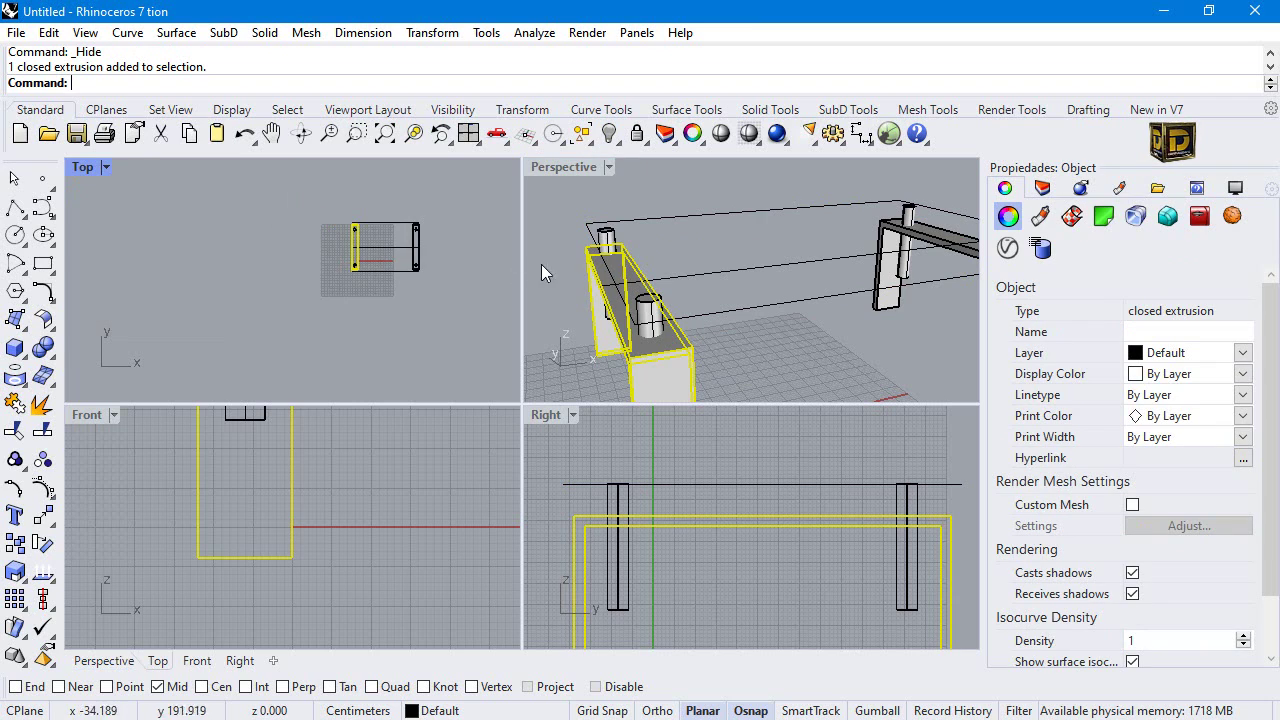
{"action": "double_click", "coordinate": [535, 168]}
{"action": "scroll", "coordinate": [541, 200], "scroll_direction": "down", "scroll_amount": 3}
{"action": "scroll", "coordinate": [590, 342], "scroll_direction": "up", "scroll_amount": 3}
{"action": "left_click", "coordinate": [590, 342], "text": "shift"}
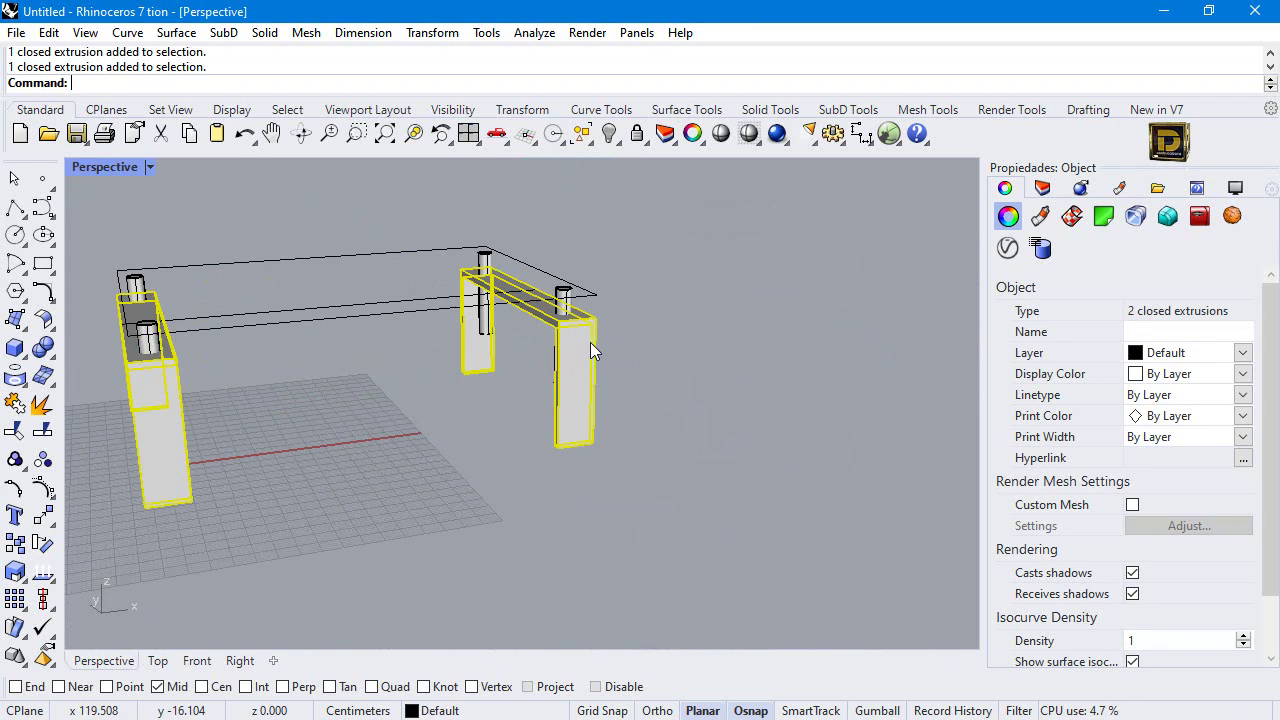
{"action": "left_click", "coordinate": [50, 358]}
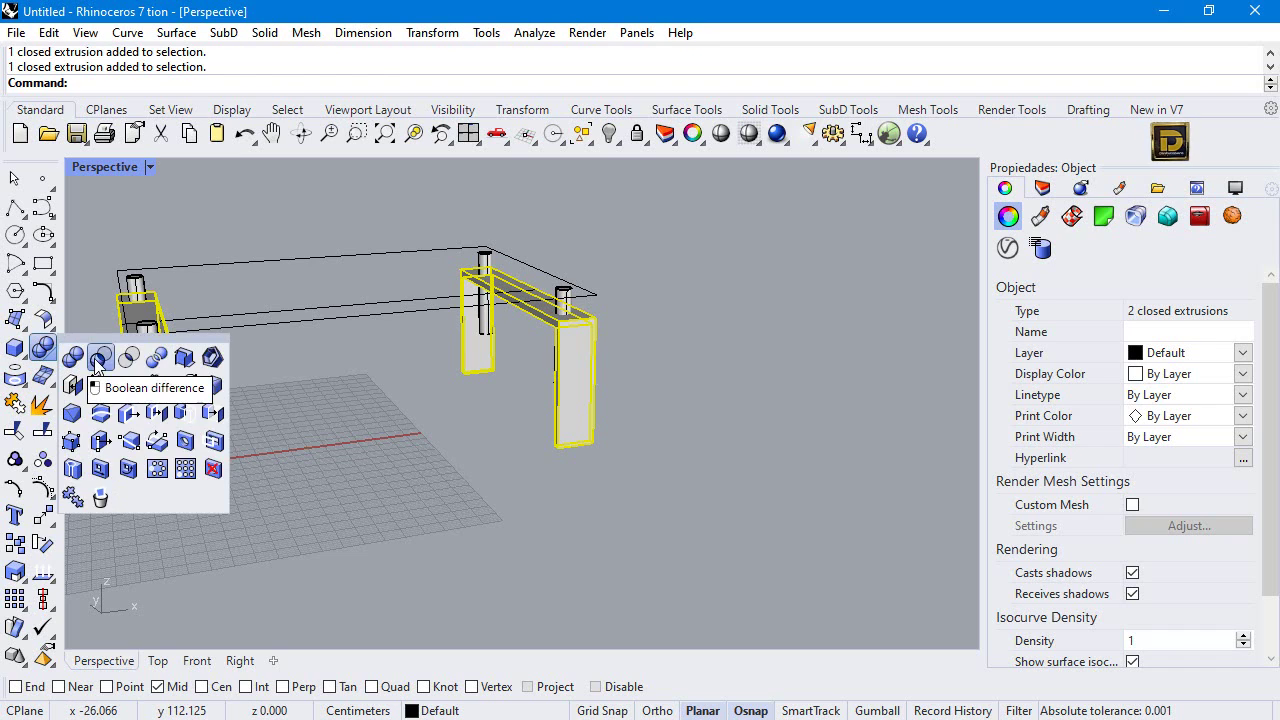
{"action": "left_click", "coordinate": [100, 362]}
{"action": "left_click", "coordinate": [149, 330]}
{"action": "left_click", "coordinate": [148, 287]}
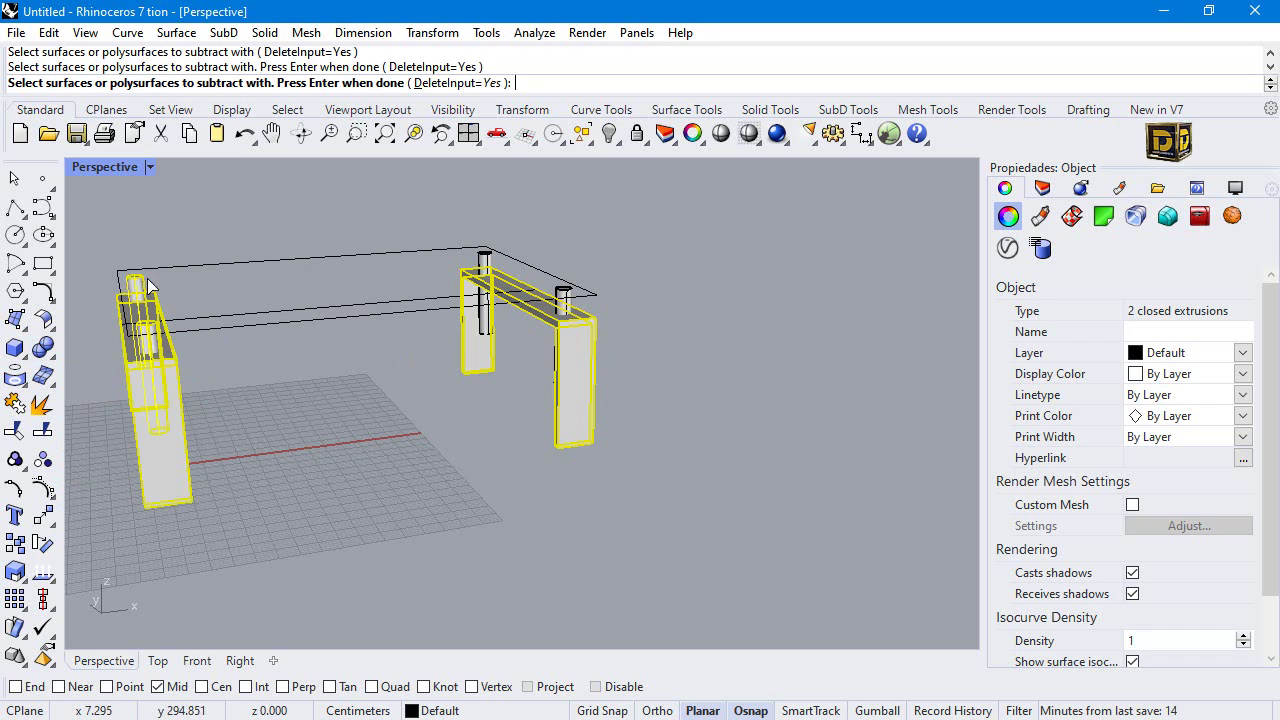
{"action": "left_click", "coordinate": [564, 294]}
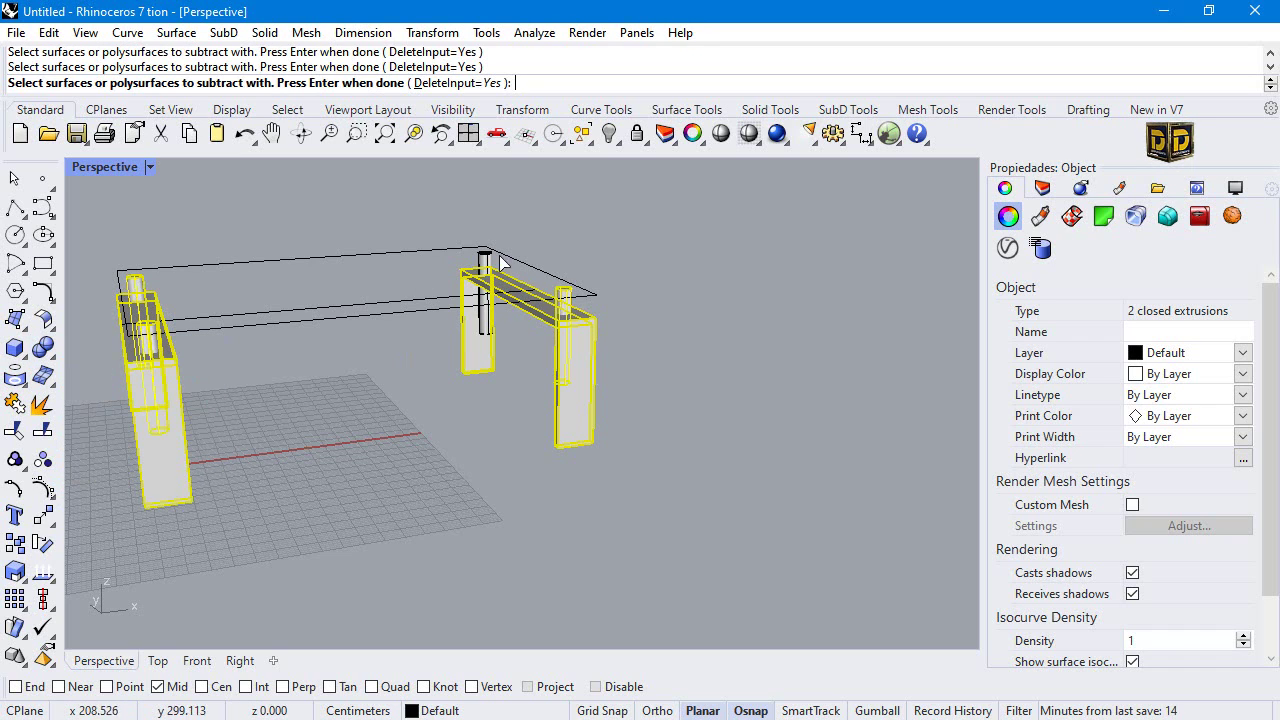
{"action": "left_click", "coordinate": [457, 83]}
{"action": "key", "text": "Return"}
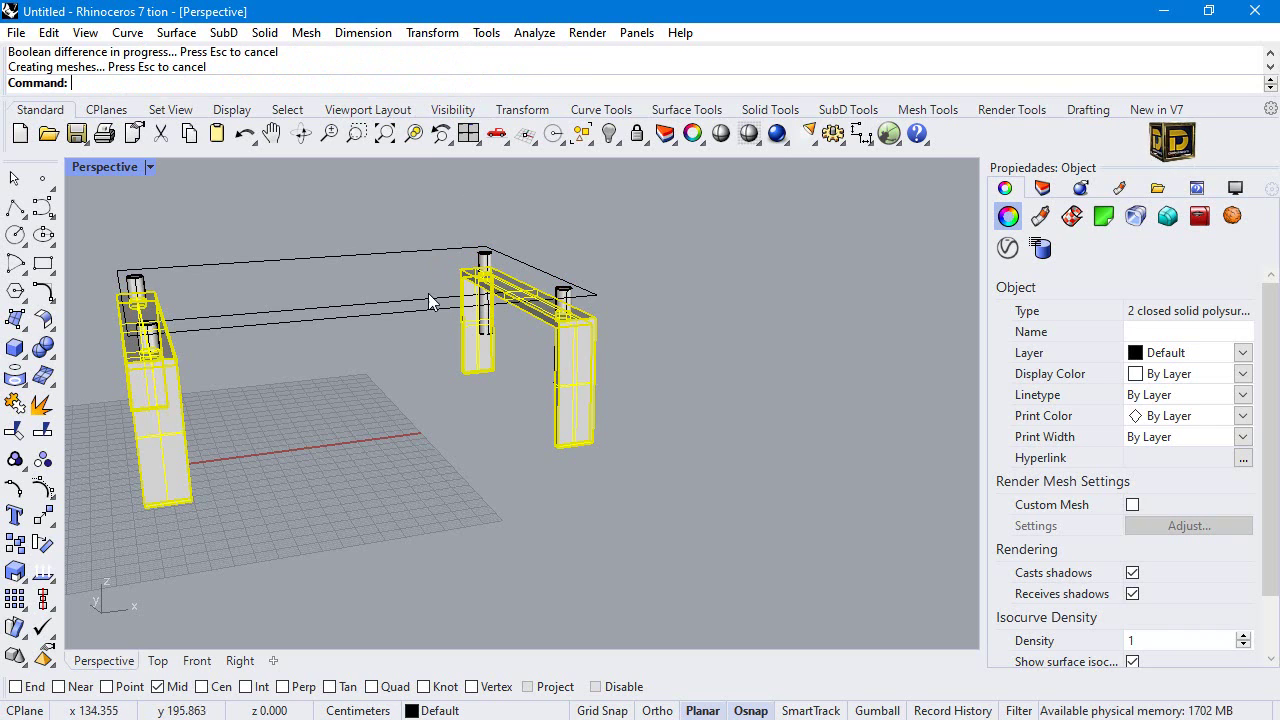
Deselect the cut frames and show the hidden tabletop again.
{"action": "left_click", "coordinate": [234, 370]}
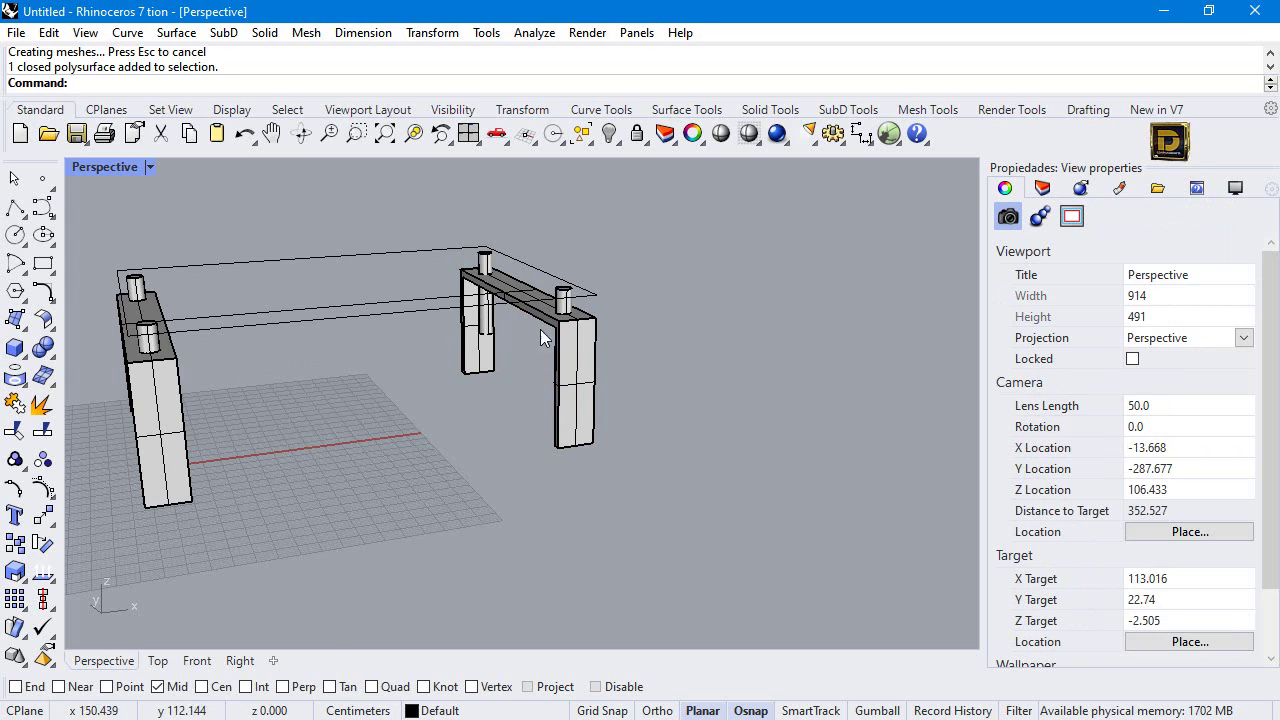
{"action": "scroll", "coordinate": [540, 330], "scroll_direction": "up", "scroll_amount": 5}
{"action": "left_click", "coordinate": [595, 312]}
{"action": "left_click", "coordinate": [700, 282]}
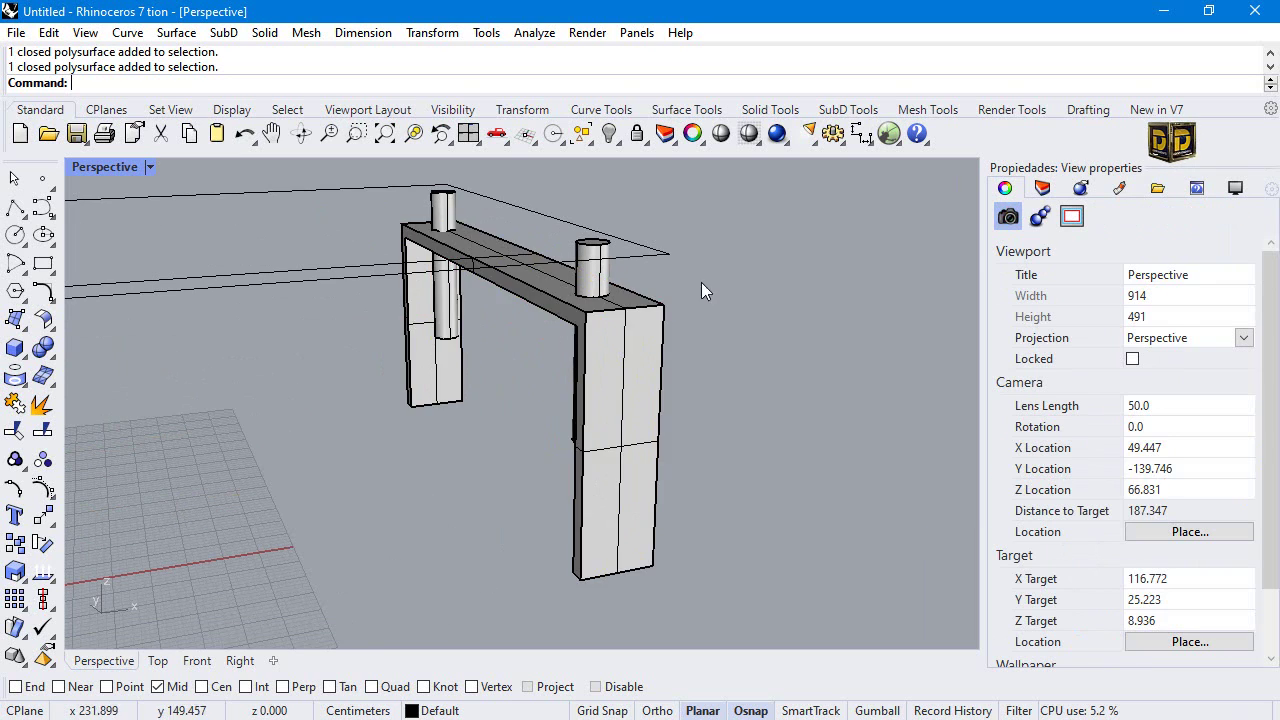
{"action": "scroll", "coordinate": [505, 314], "scroll_direction": "down", "scroll_amount": 10}
{"action": "scroll", "coordinate": [557, 268], "scroll_direction": "up", "scroll_amount": 5}
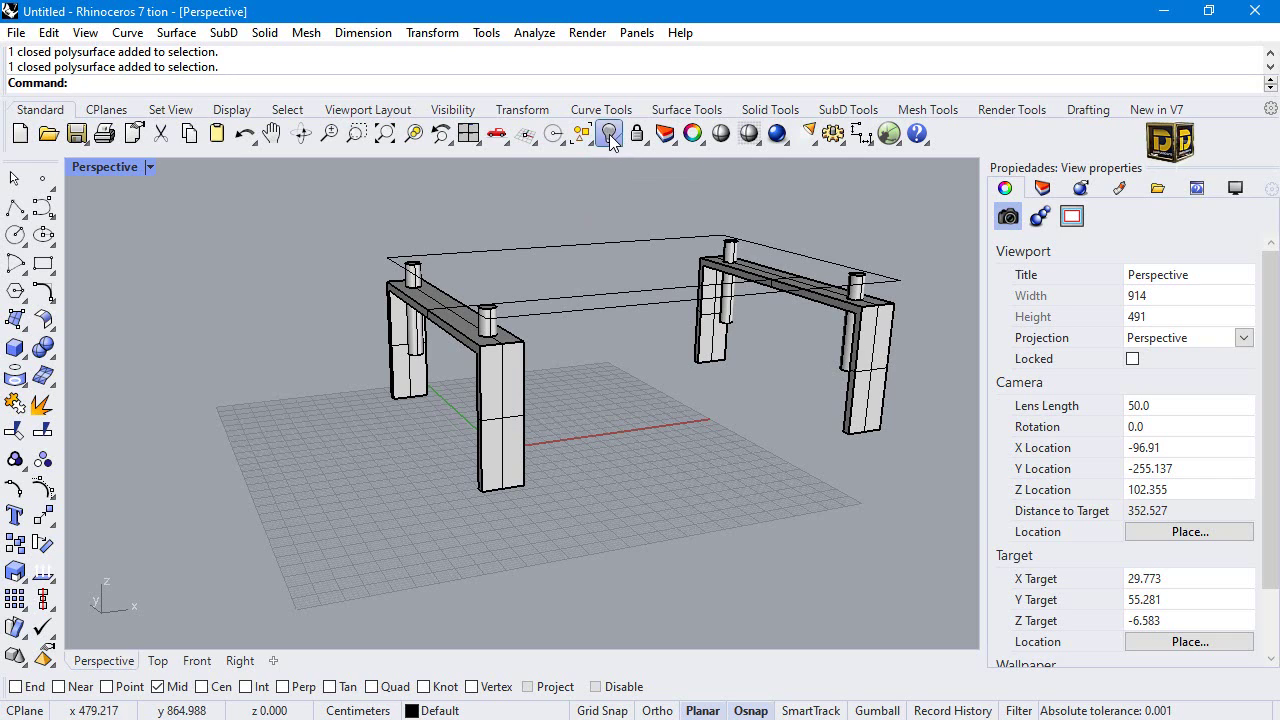
{"action": "left_click", "coordinate": [609, 134]}
Copy the tabletop 30.9 cm straight down in the Right view to make a lower shelf beneath the cylinders.
{"action": "left_click", "coordinate": [520, 293]}
{"action": "double_click", "coordinate": [117, 170]}
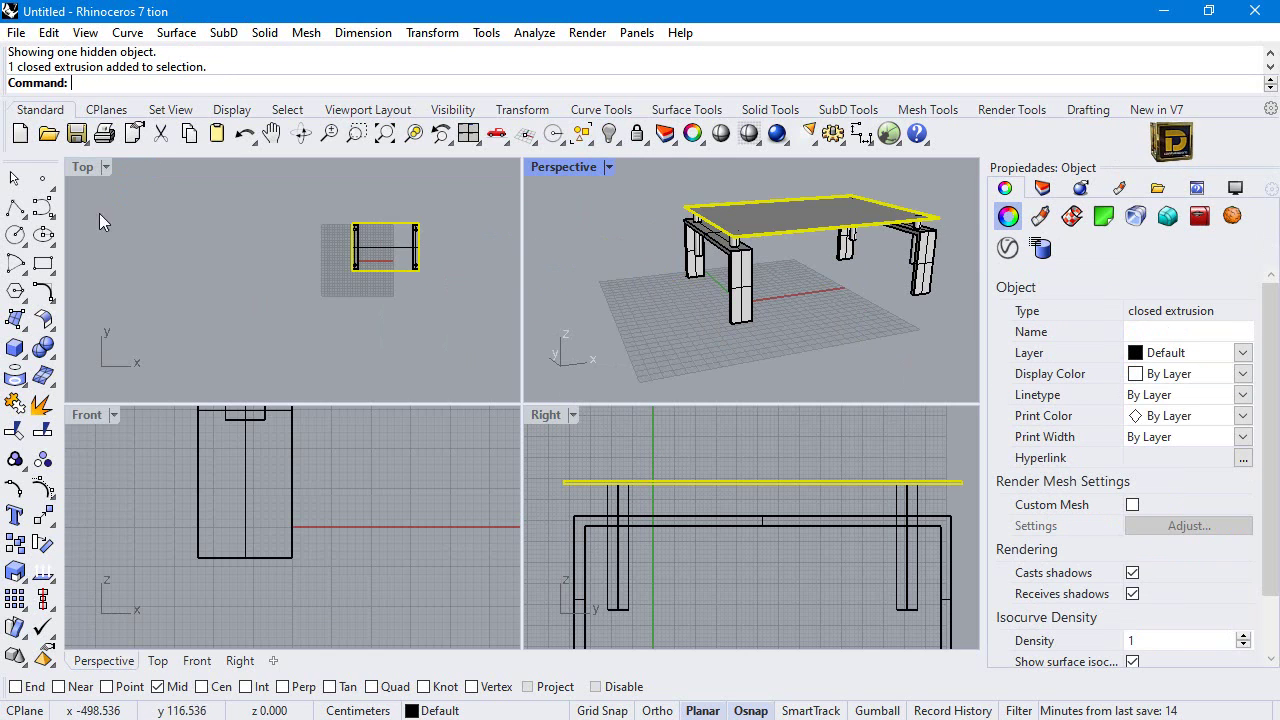
{"action": "left_click", "coordinate": [14, 543]}
{"action": "left_click", "coordinate": [617, 487]}
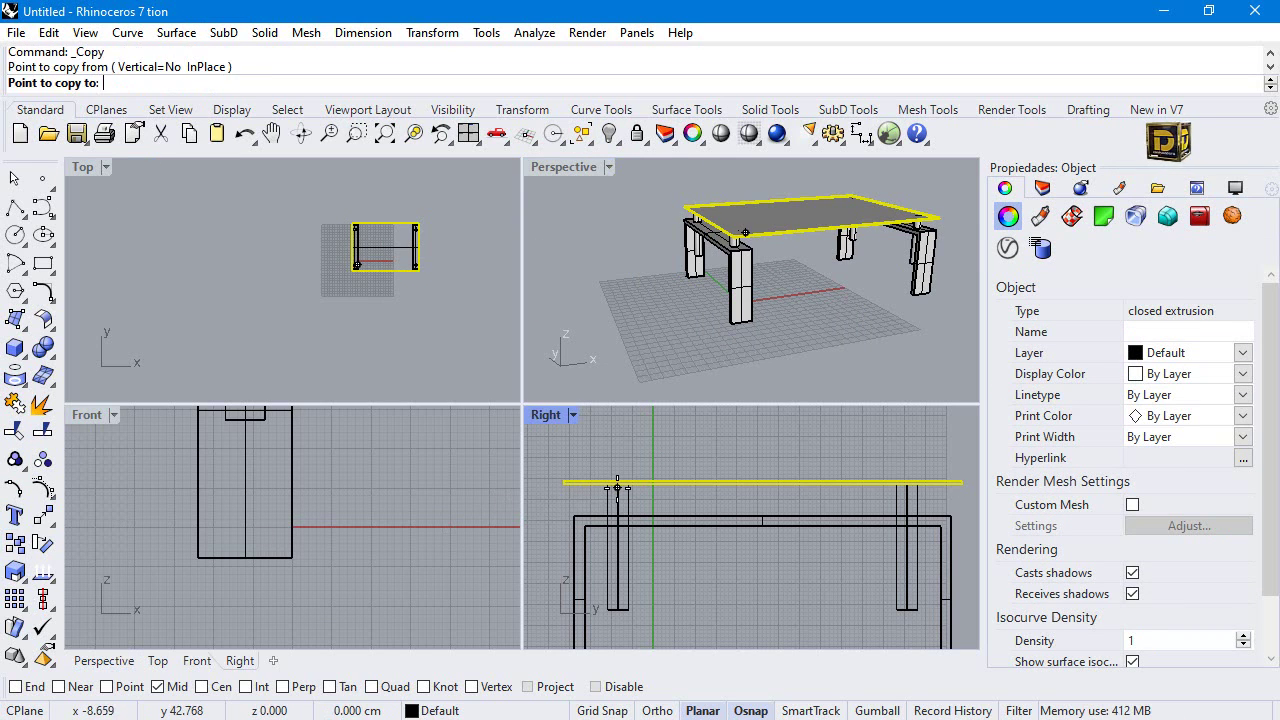
{"action": "type", "text": "30"}
{"action": "key", "text": "Return"}
{"action": "left_click", "coordinate": [617, 610], "text": "shift"}
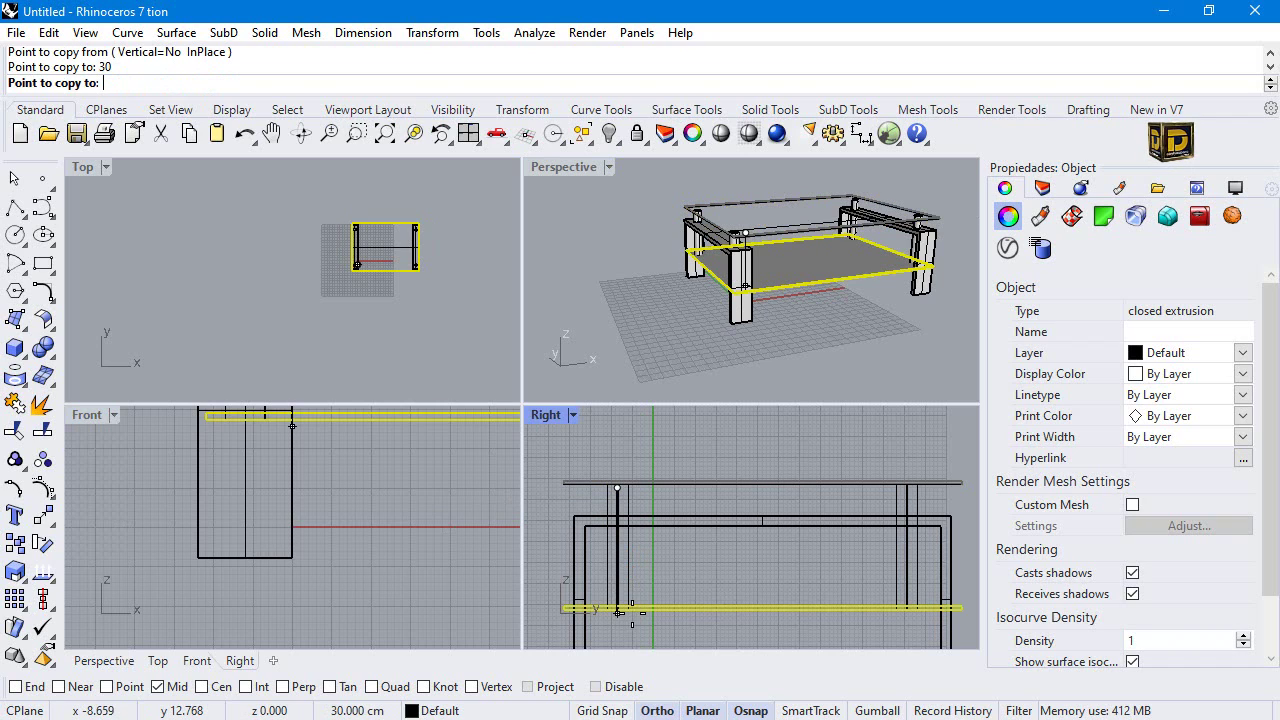
{"action": "key", "text": "F8"}
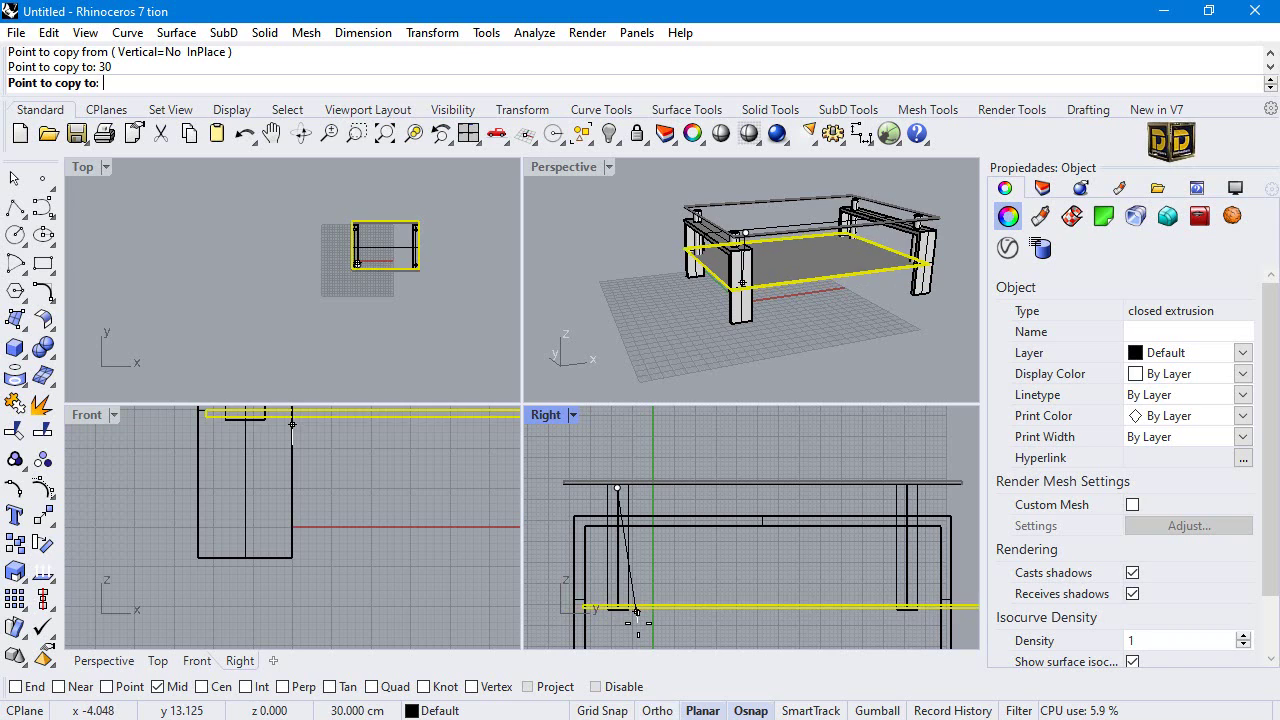
{"action": "type", "text": "30.9"}
{"action": "key", "text": "Return"}
{"action": "key", "text": "F8"}
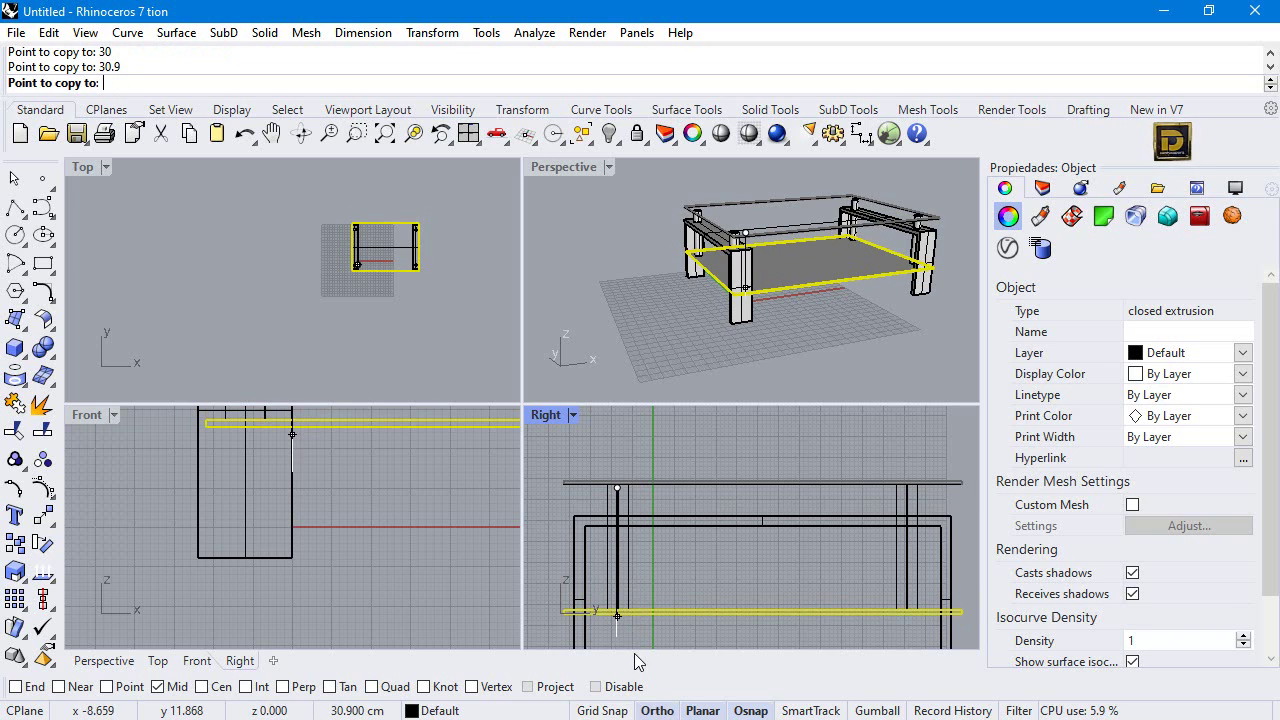
{"action": "scroll", "coordinate": [665, 625], "scroll_direction": "down", "scroll_amount": 3}
{"action": "left_click", "coordinate": [695, 545]}
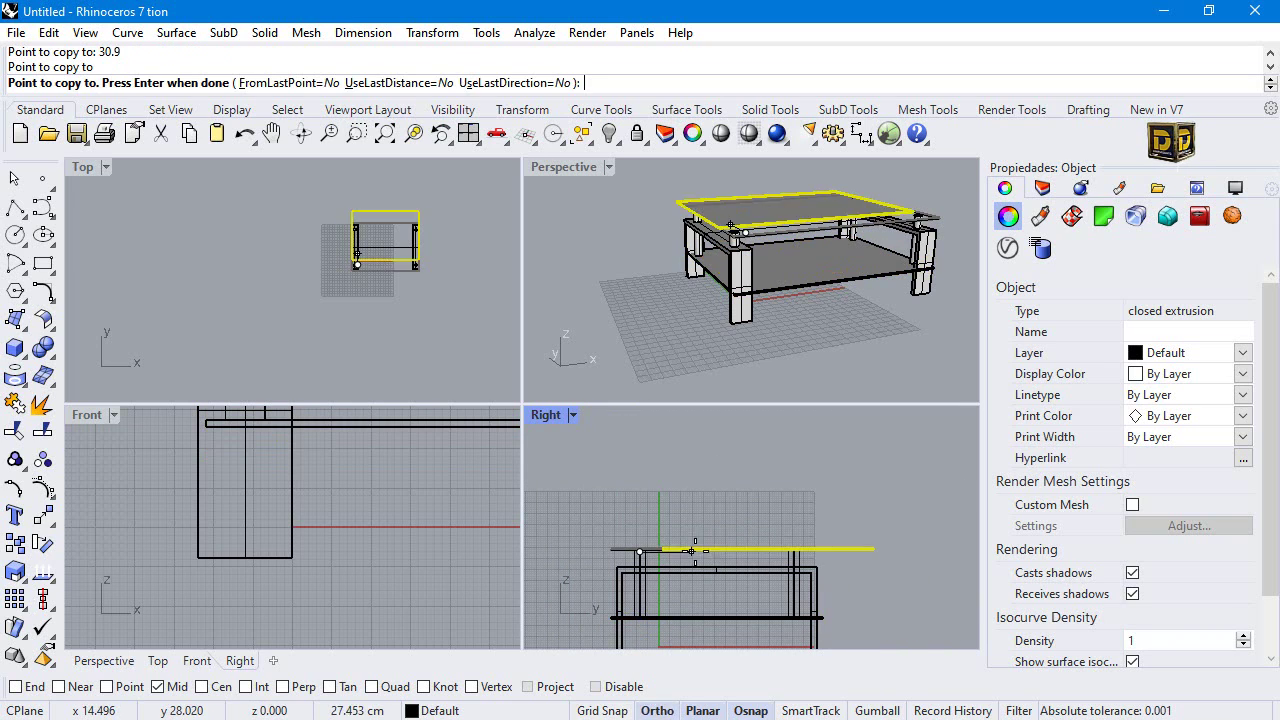
{"action": "key", "text": "Return"}
{"action": "key", "text": "Return"}
{"action": "key", "text": "Escape"}
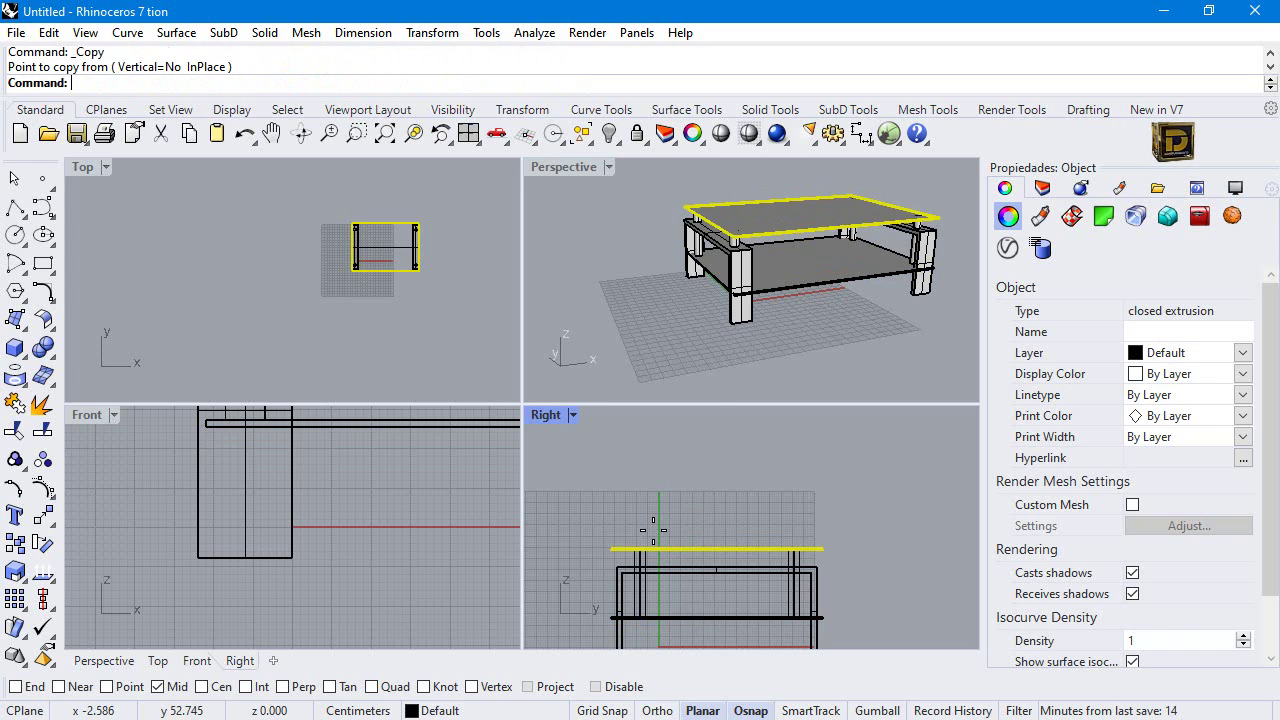
Scale the lower shelf in one direction about its midpoint in the Right view so its ends meet the legs' inner faces, using the End snap.
{"action": "double_click", "coordinate": [550, 166]}
{"action": "right_click_drag", "start_coordinate": [366, 343], "coordinate": [614, 355]}
{"action": "double_click", "coordinate": [118, 166]}
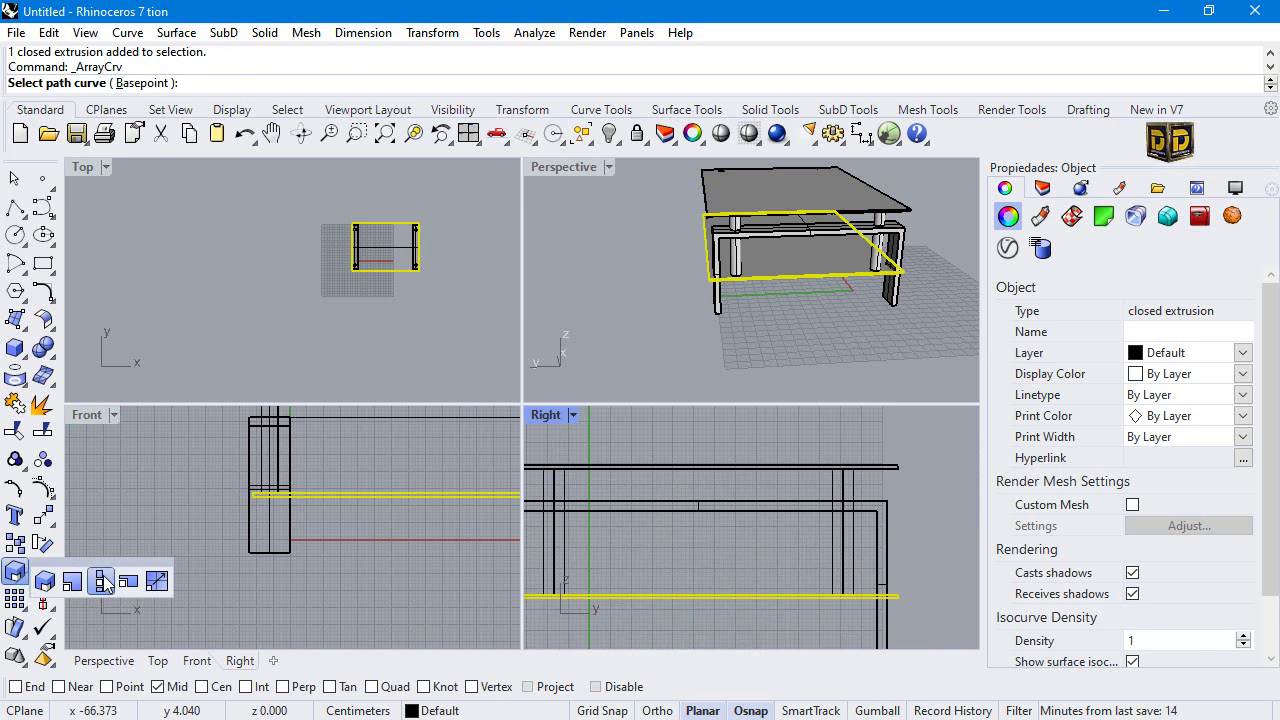
{"action": "left_click", "coordinate": [110, 585]}
{"action": "left_click", "coordinate": [33, 687]}
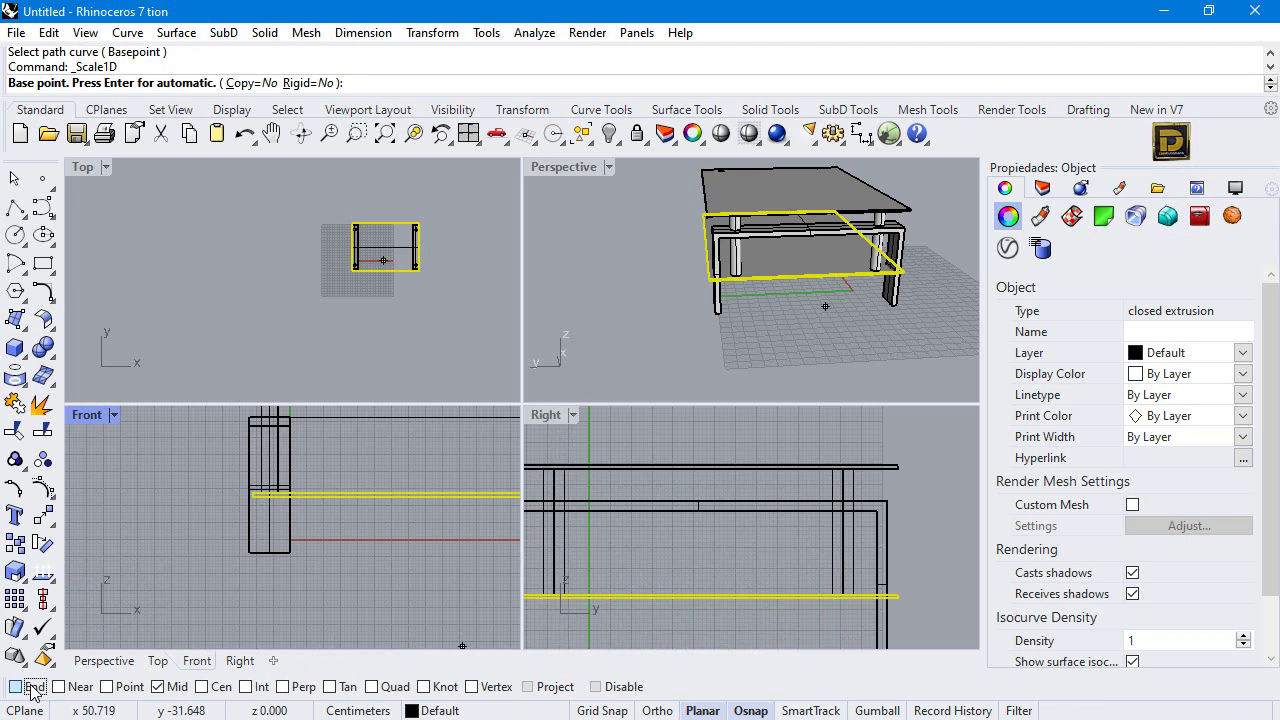
{"action": "left_click", "coordinate": [699, 595]}
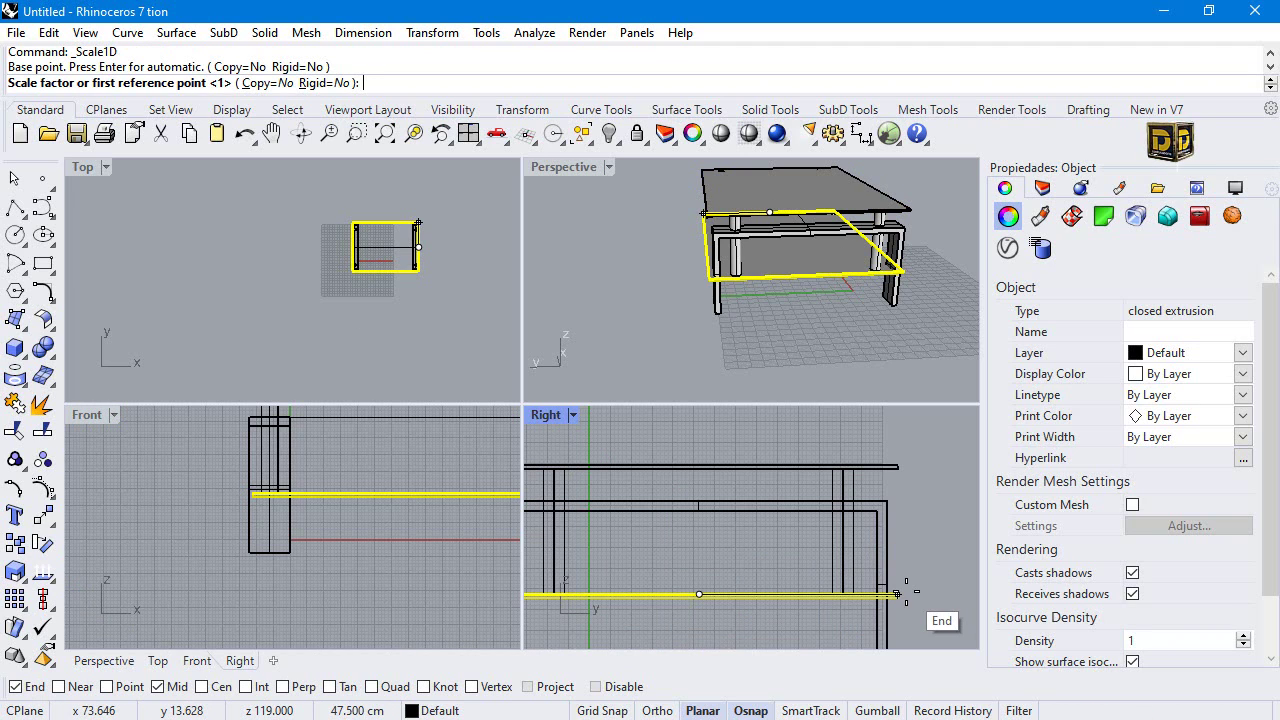
{"action": "left_click", "coordinate": [899, 594]}
{"action": "scroll", "coordinate": [900, 594], "scroll_direction": "up", "scroll_amount": 3}
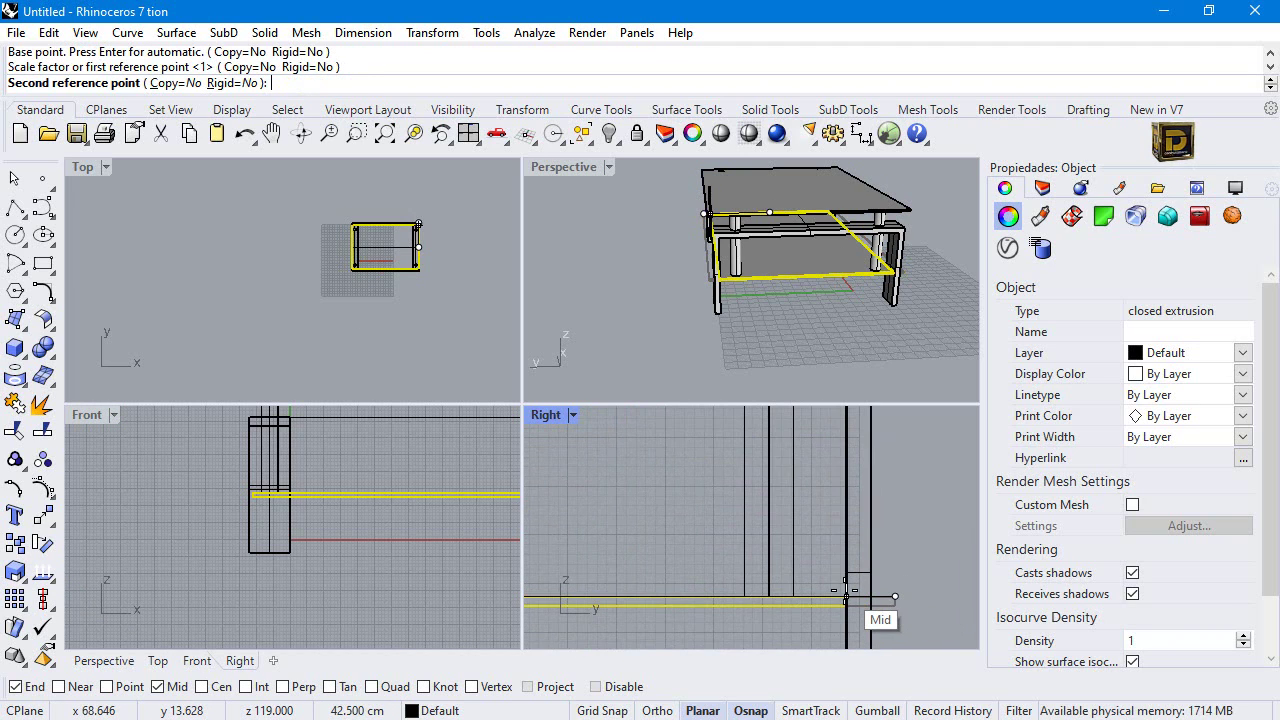
{"action": "left_click", "coordinate": [846, 590]}
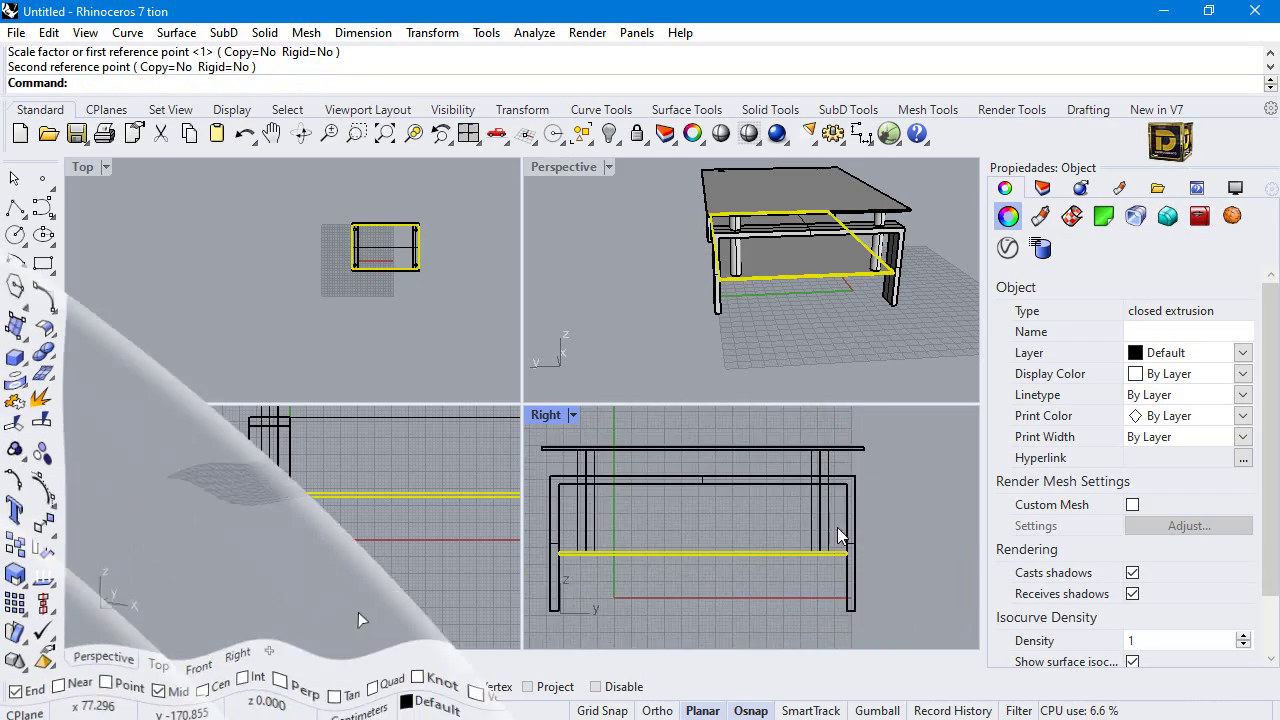
{"action": "key", "text": "Escape"}
Duplicate the circular edge around the front cylinder on the left frame's top surface, and return to the four-view layout.
{"action": "scroll", "coordinate": [457, 491], "scroll_direction": "up", "scroll_amount": 5}
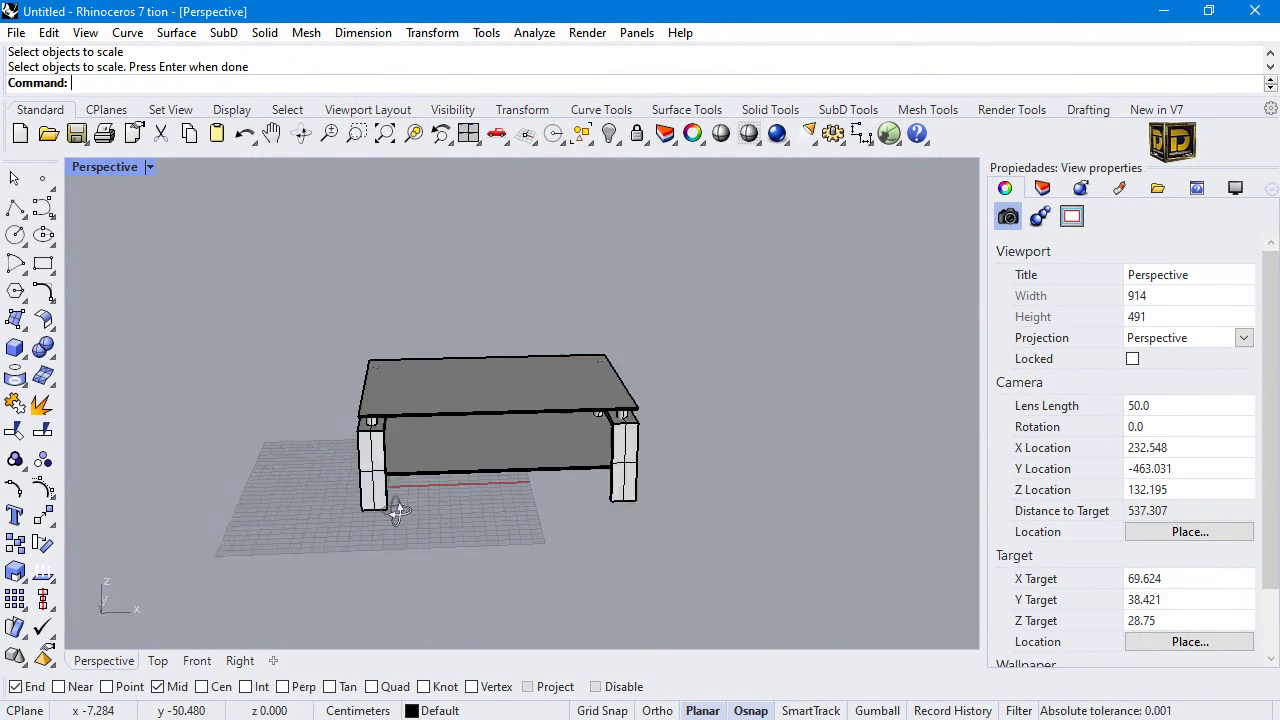
{"action": "scroll", "coordinate": [523, 470], "scroll_direction": "up", "scroll_amount": 2}
{"action": "left_click", "coordinate": [531, 420]}
{"action": "right_click_drag", "start_coordinate": [531, 420], "coordinate": [236, 425]}
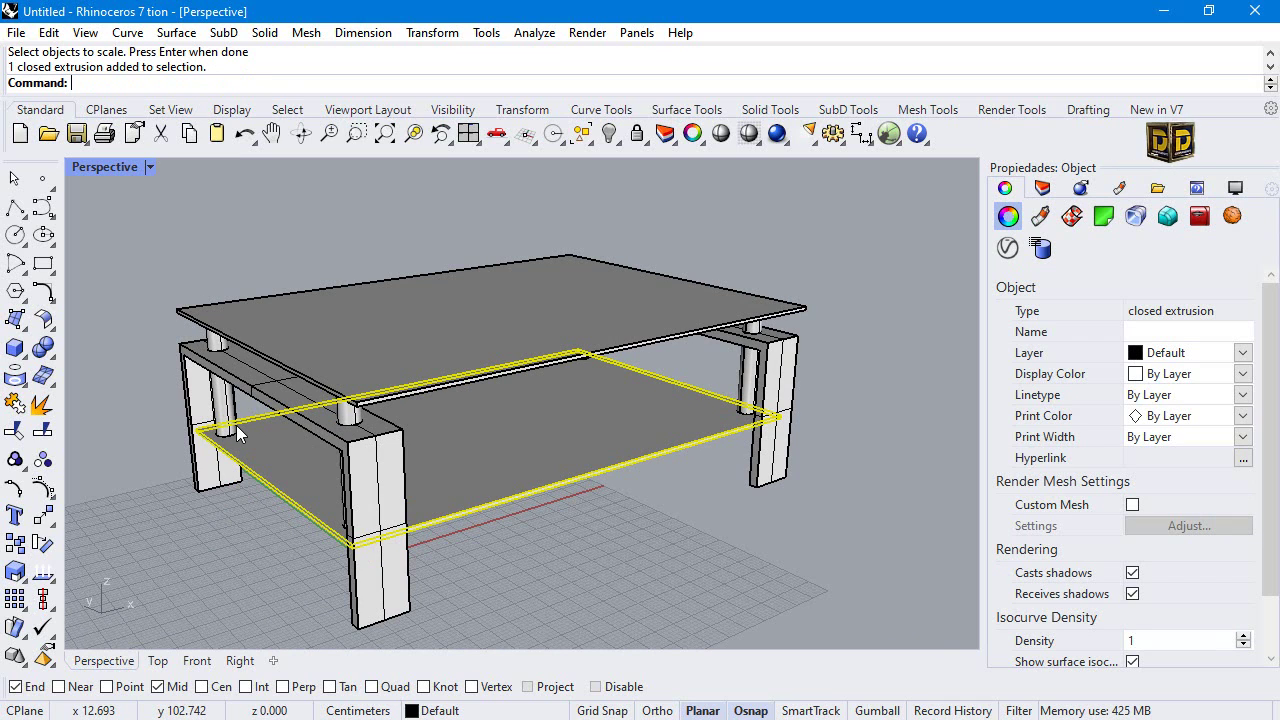
{"action": "left_click", "coordinate": [192, 533]}
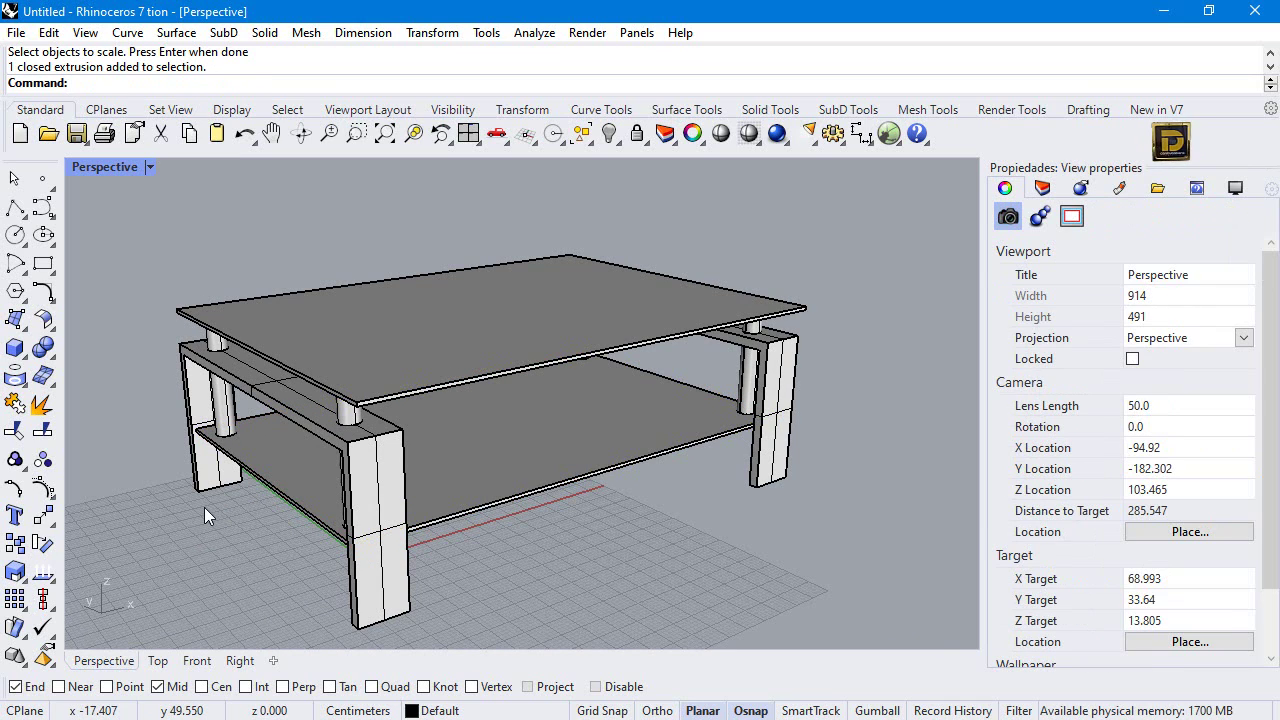
{"action": "scroll", "coordinate": [384, 413], "scroll_direction": "up", "scroll_amount": 2}
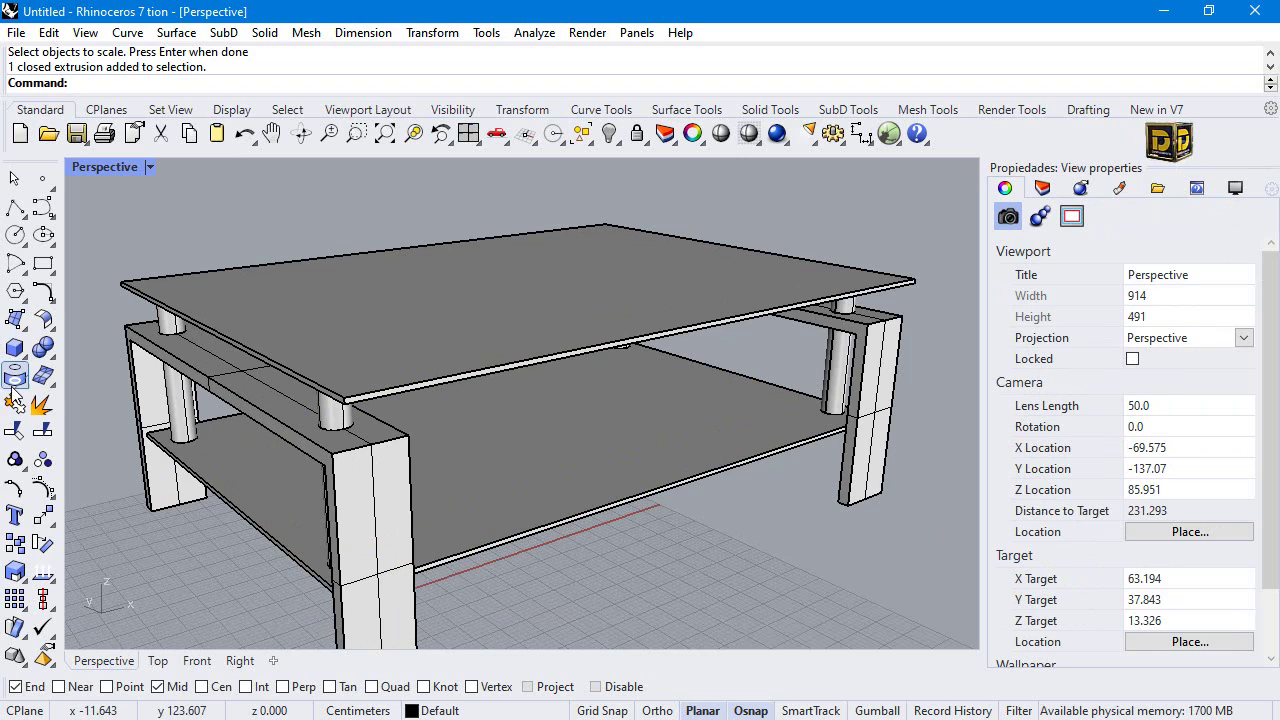
{"action": "left_click", "coordinate": [26, 384]}
{"action": "left_click", "coordinate": [100, 385]}
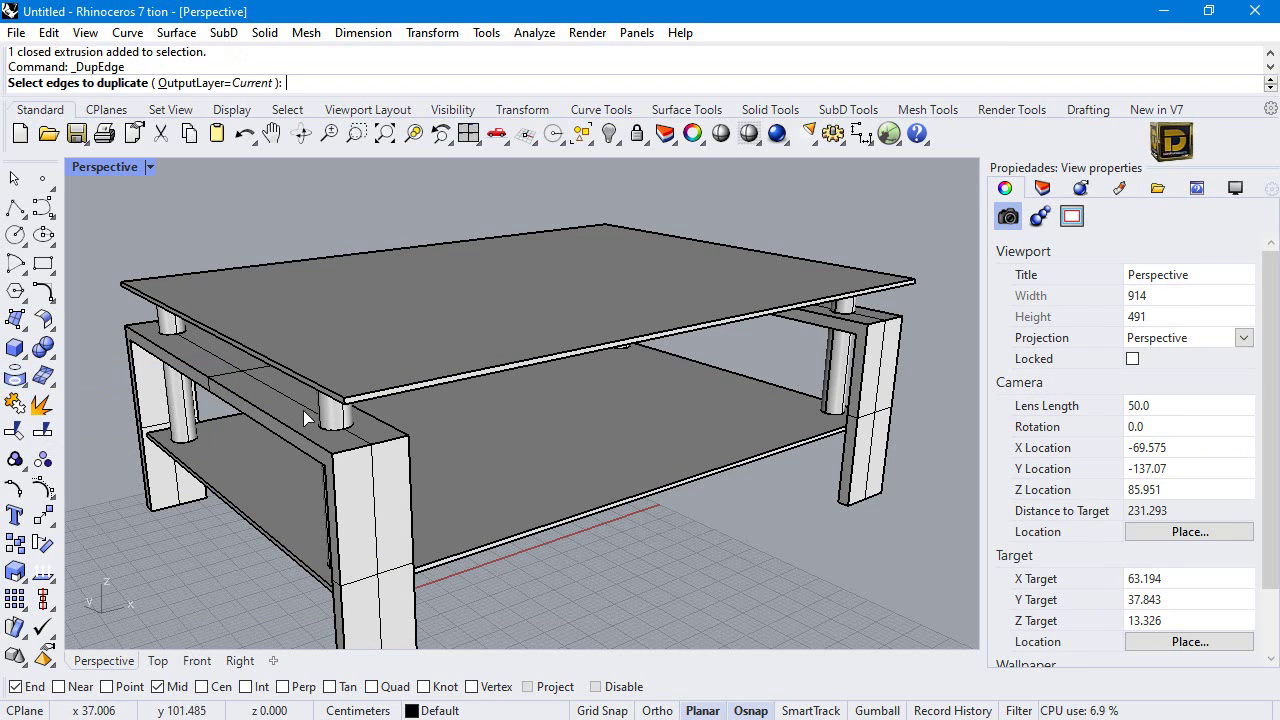
{"action": "left_click", "coordinate": [327, 427]}
{"action": "key", "text": "Return"}
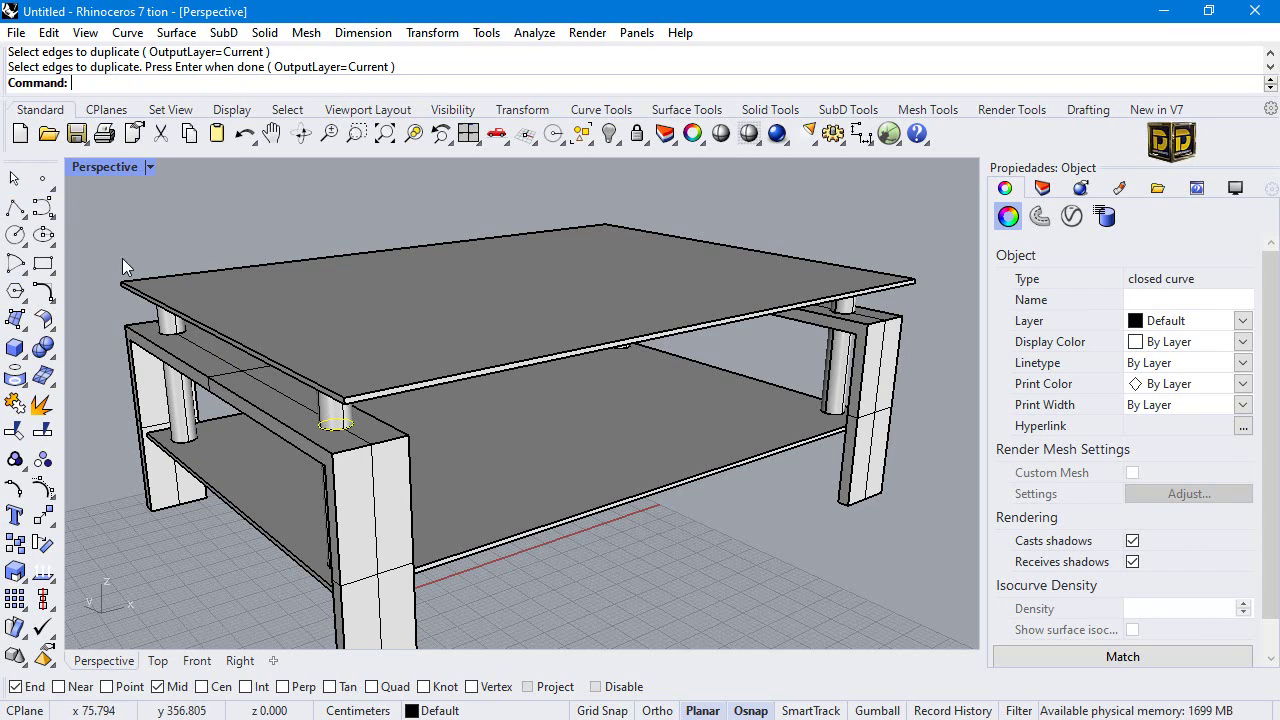
{"action": "double_click", "coordinate": [110, 167]}
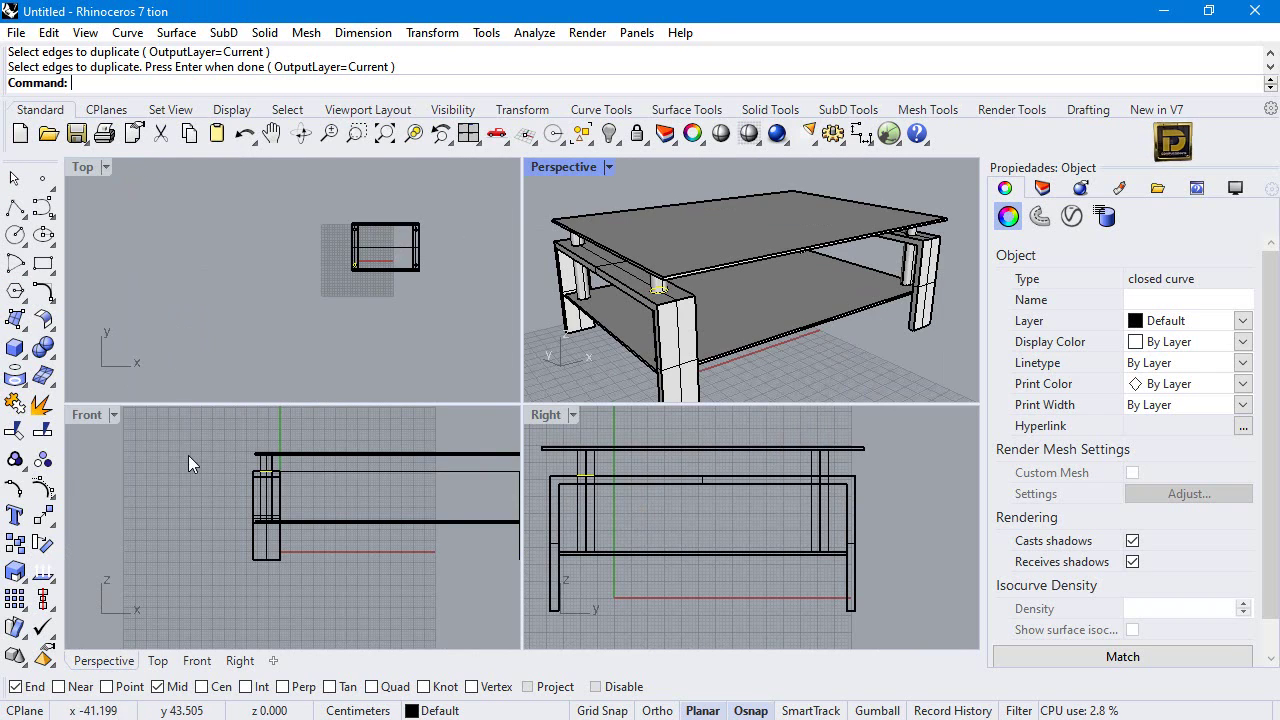
Move the duplicated circle 1 cm straight up along the cylinder in the Front view.
{"action": "scroll", "coordinate": [262, 466], "scroll_direction": "up", "scroll_amount": 5}
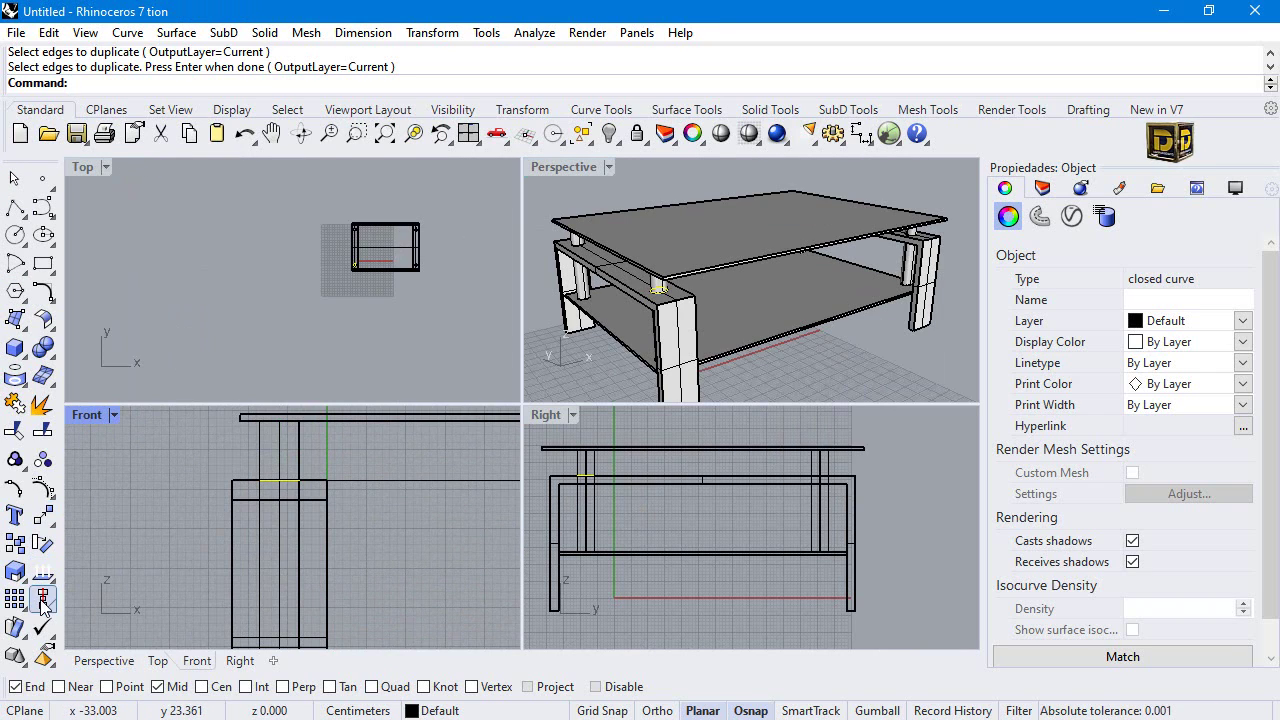
{"action": "left_click", "coordinate": [43, 489]}
{"action": "left_click", "coordinate": [279, 481]}
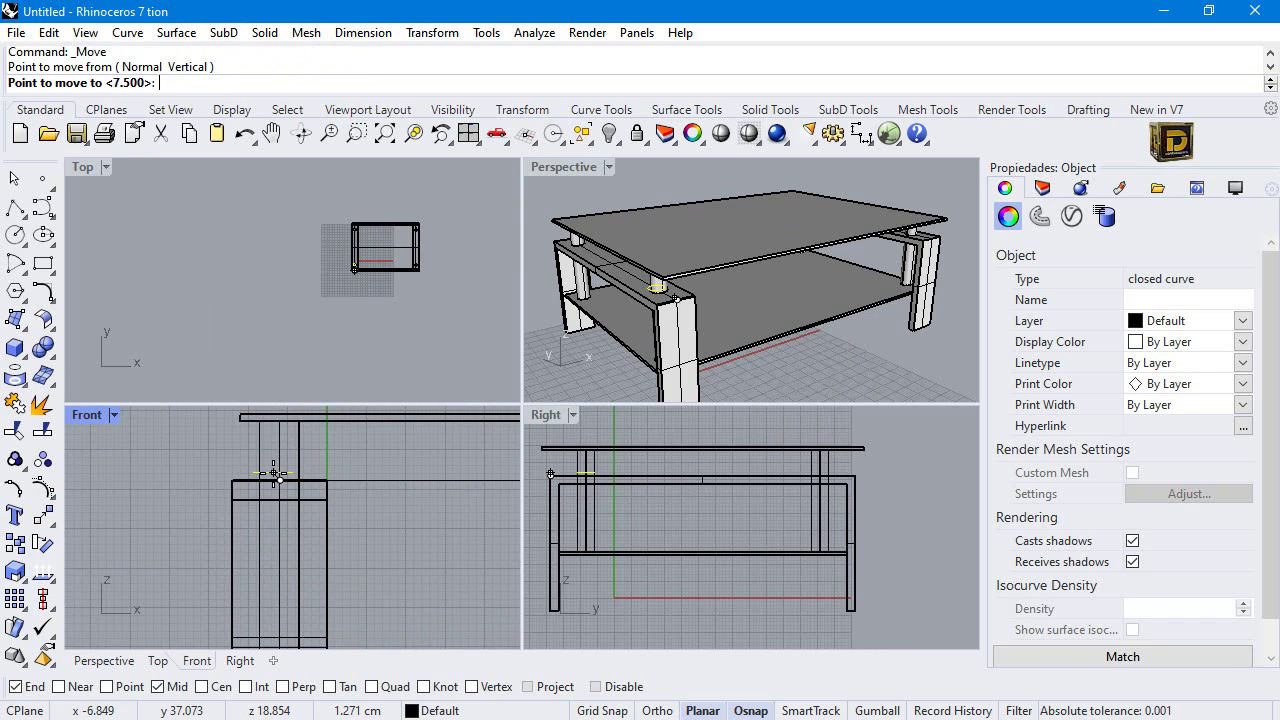
{"action": "type", "text": "1"}
{"action": "key", "text": "Return"}
{"action": "left_click", "coordinate": [280, 455]}
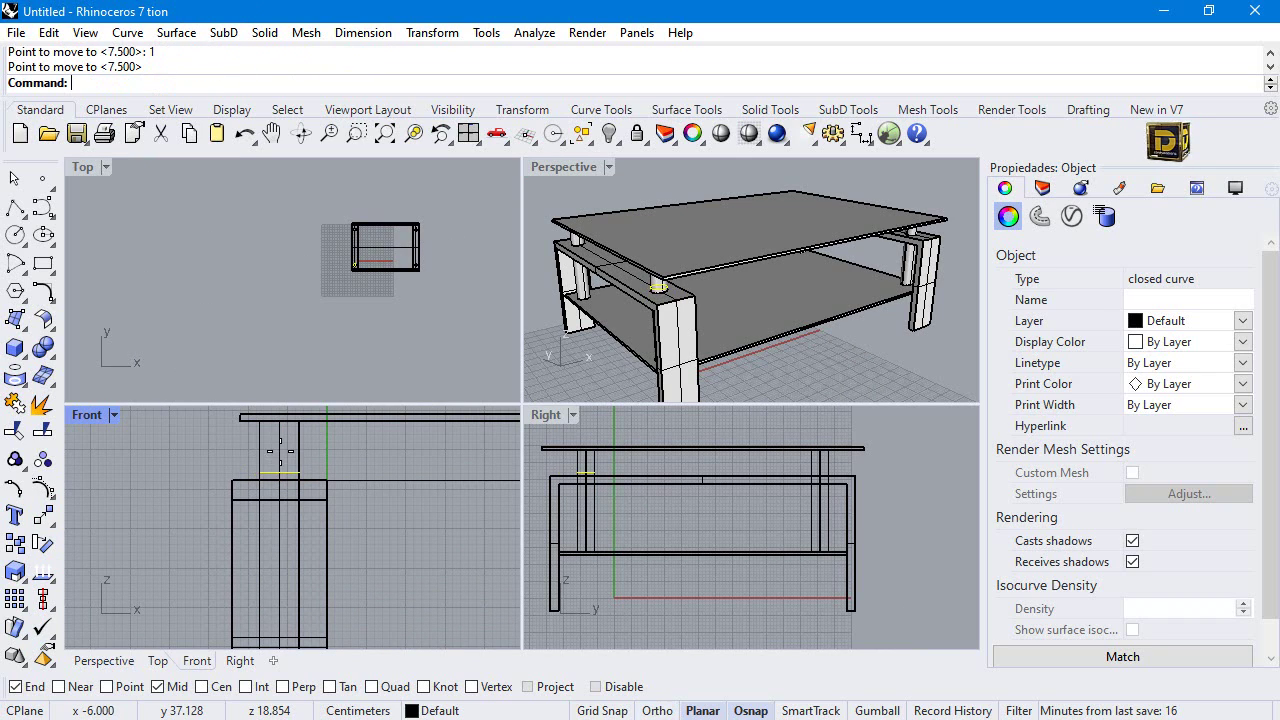
Draw a 6 cm diameter circle centred on the cylinder's base at the frame's top surface, using the Cen snap, and deselect everything.
{"action": "scroll", "coordinate": [683, 291], "scroll_direction": "up", "scroll_amount": 4}
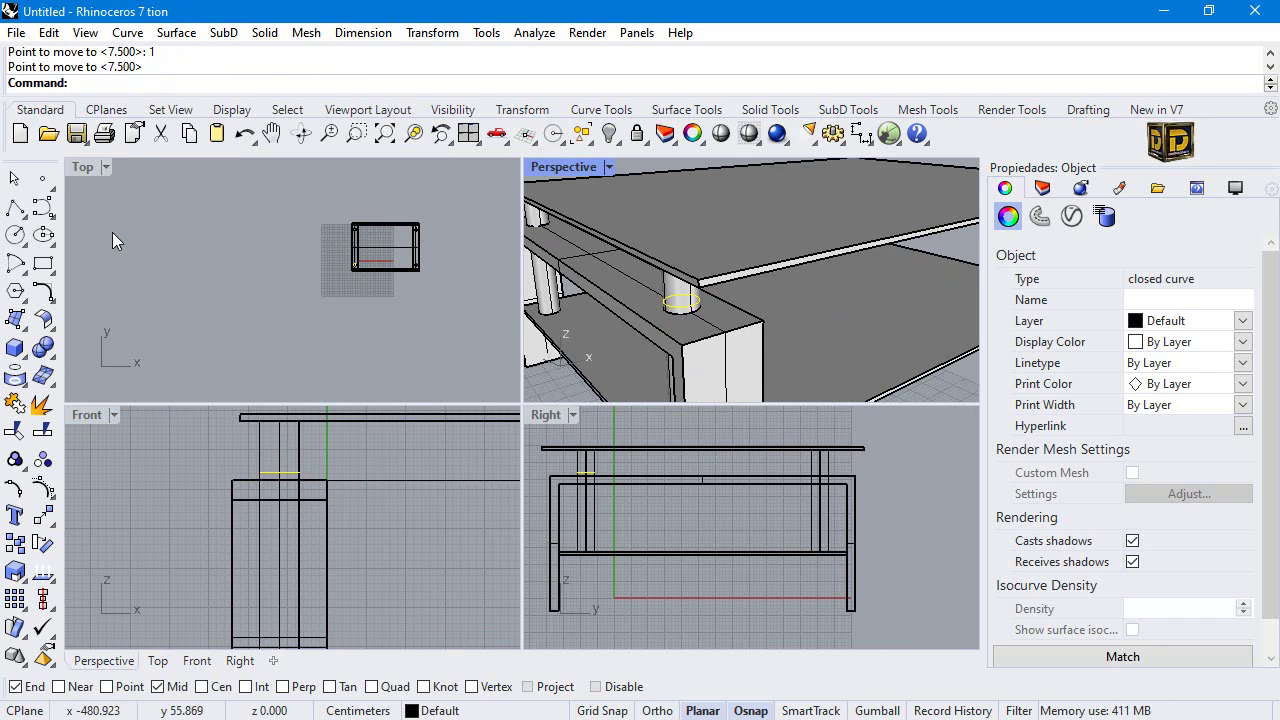
{"action": "left_click", "coordinate": [15, 234]}
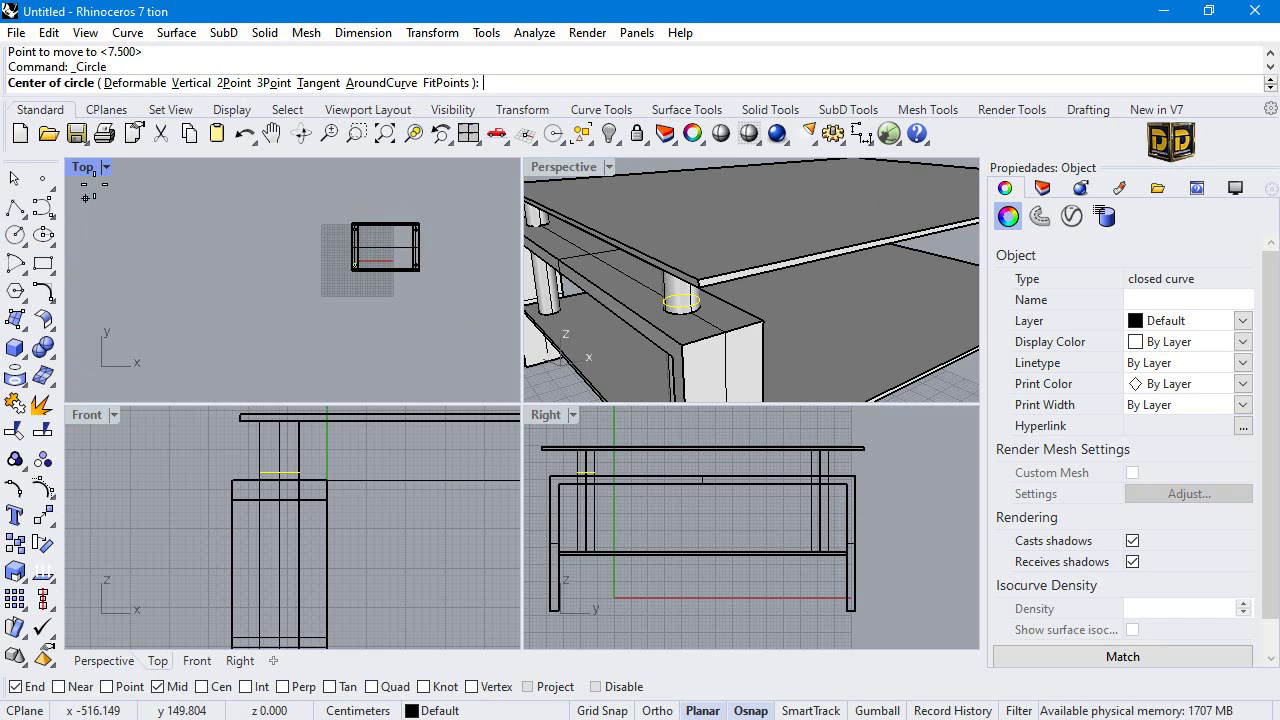
{"action": "right_click", "coordinate": [220, 687]}
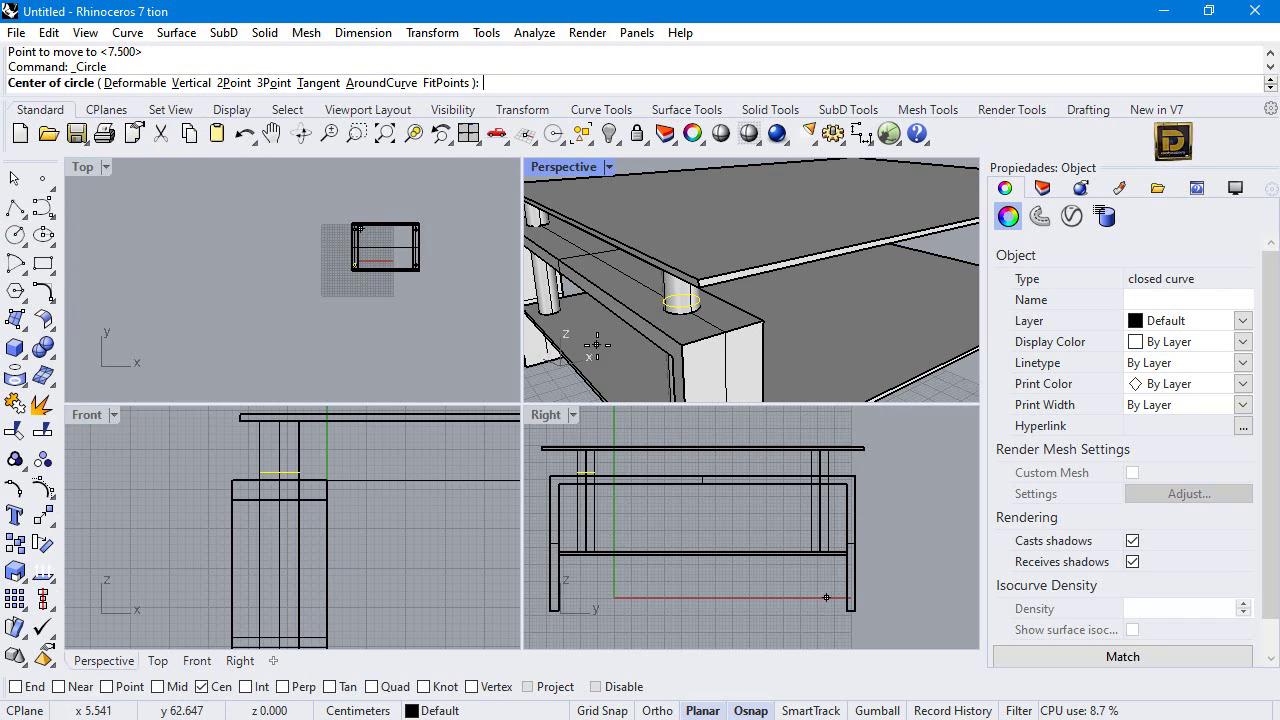
{"action": "scroll", "coordinate": [683, 302], "scroll_direction": "up", "scroll_amount": 5}
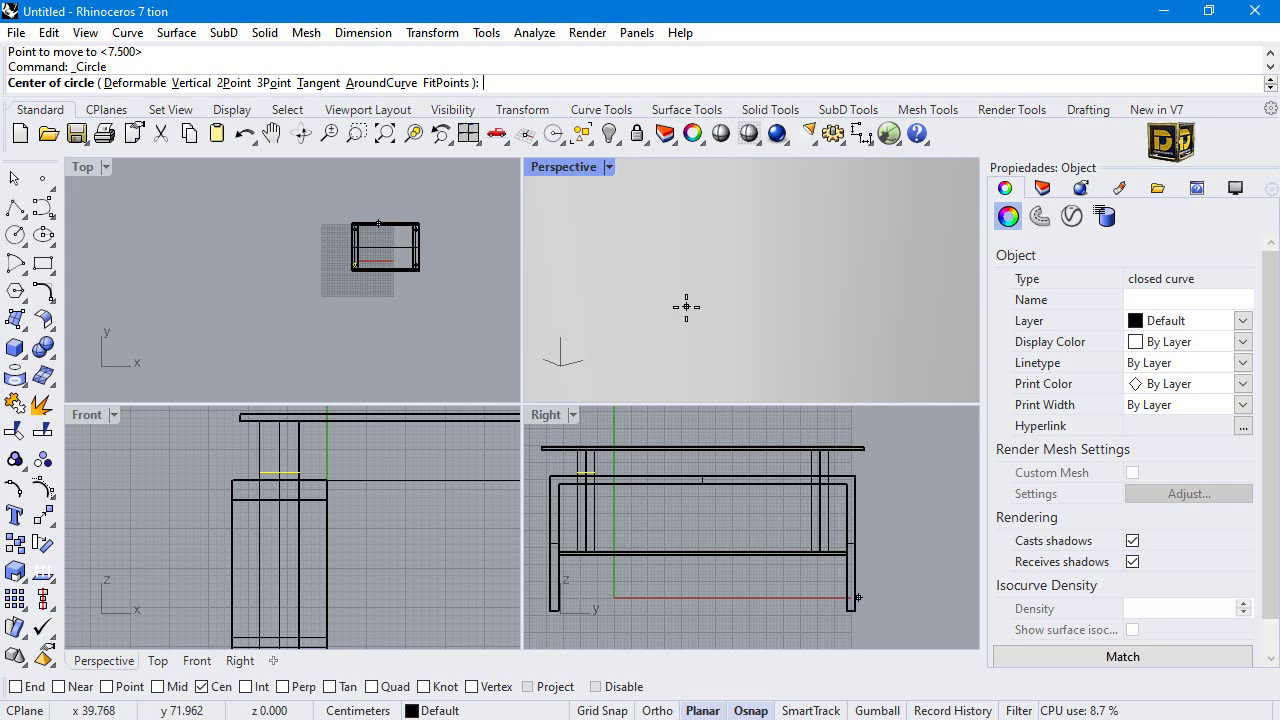
{"action": "left_click", "coordinate": [670, 297]}
{"action": "scroll", "coordinate": [486, 263], "scroll_direction": "up", "scroll_amount": 8}
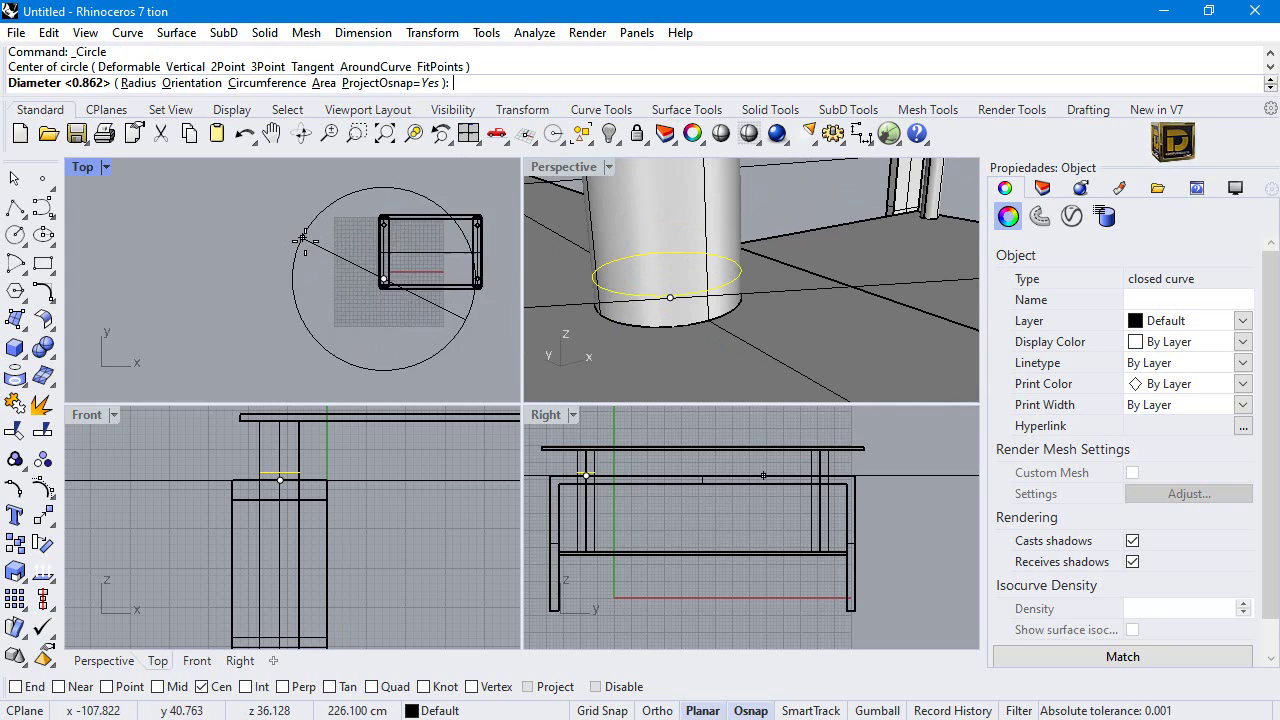
{"action": "scroll", "coordinate": [488, 339], "scroll_direction": "up", "scroll_amount": 3}
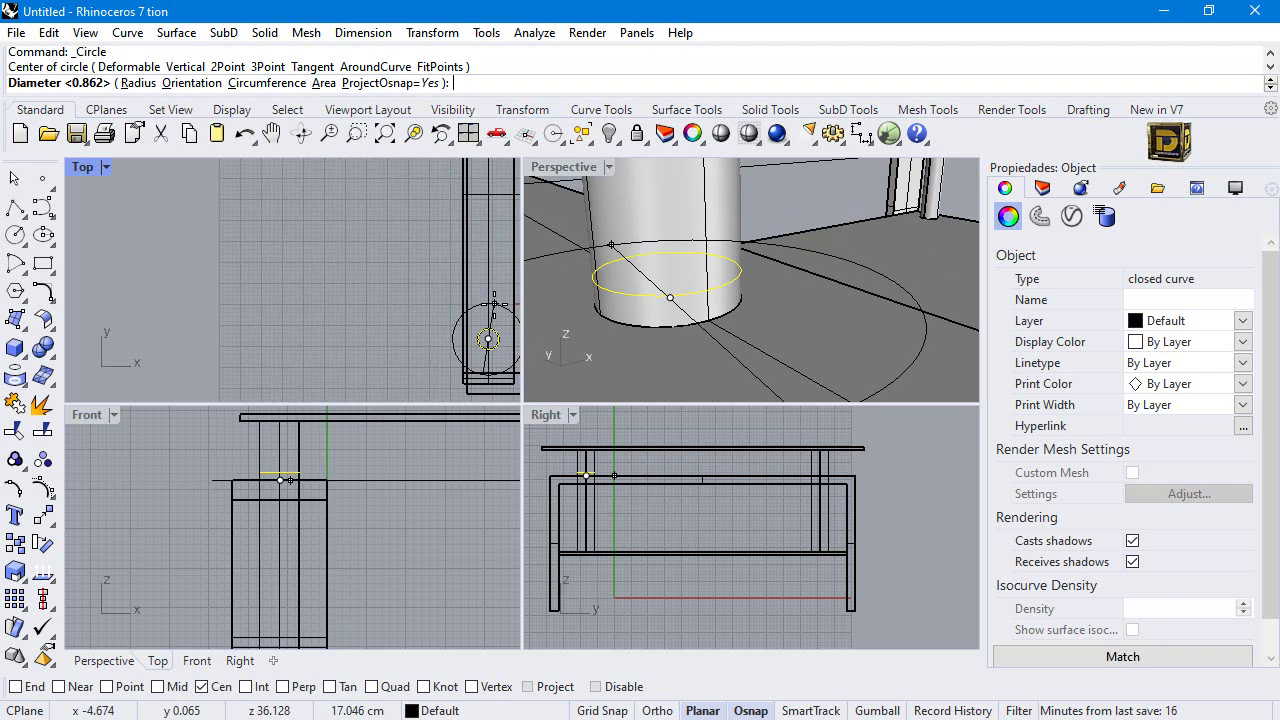
{"action": "type", "text": "6"}
{"action": "key", "text": "Return"}
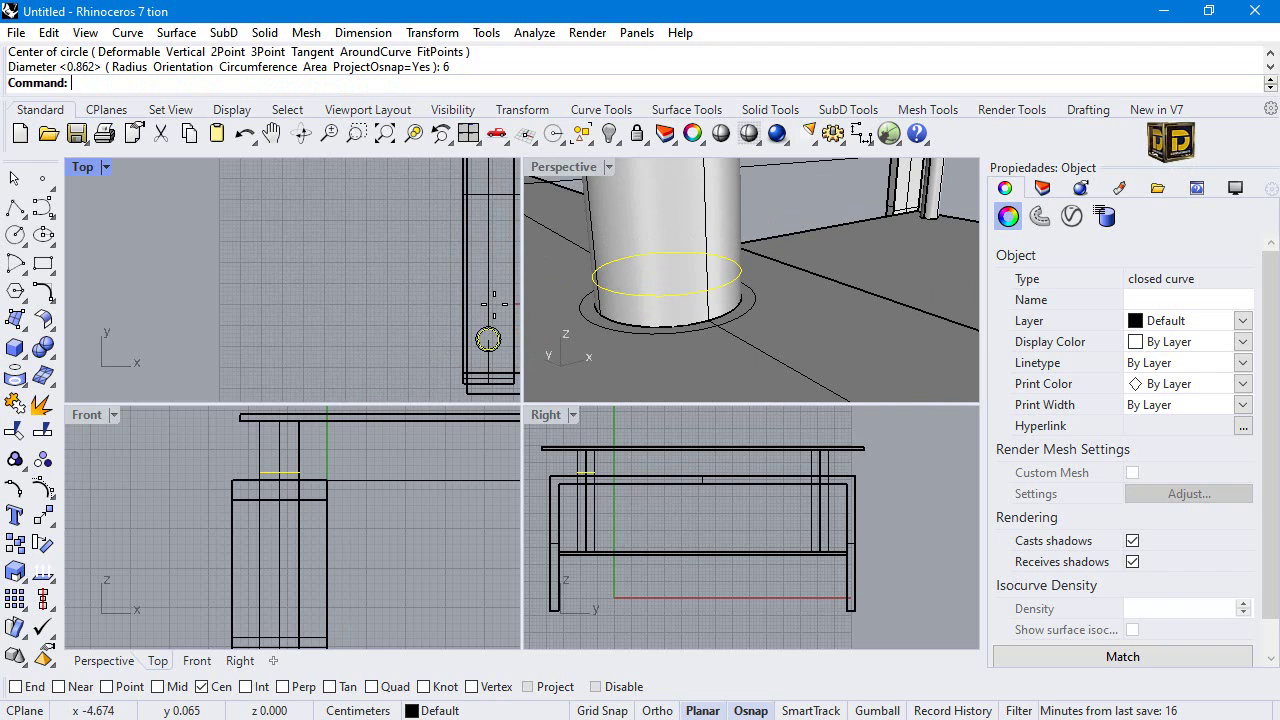
{"action": "left_click", "coordinate": [334, 263]}
{"action": "left_click", "coordinate": [15, 207]}
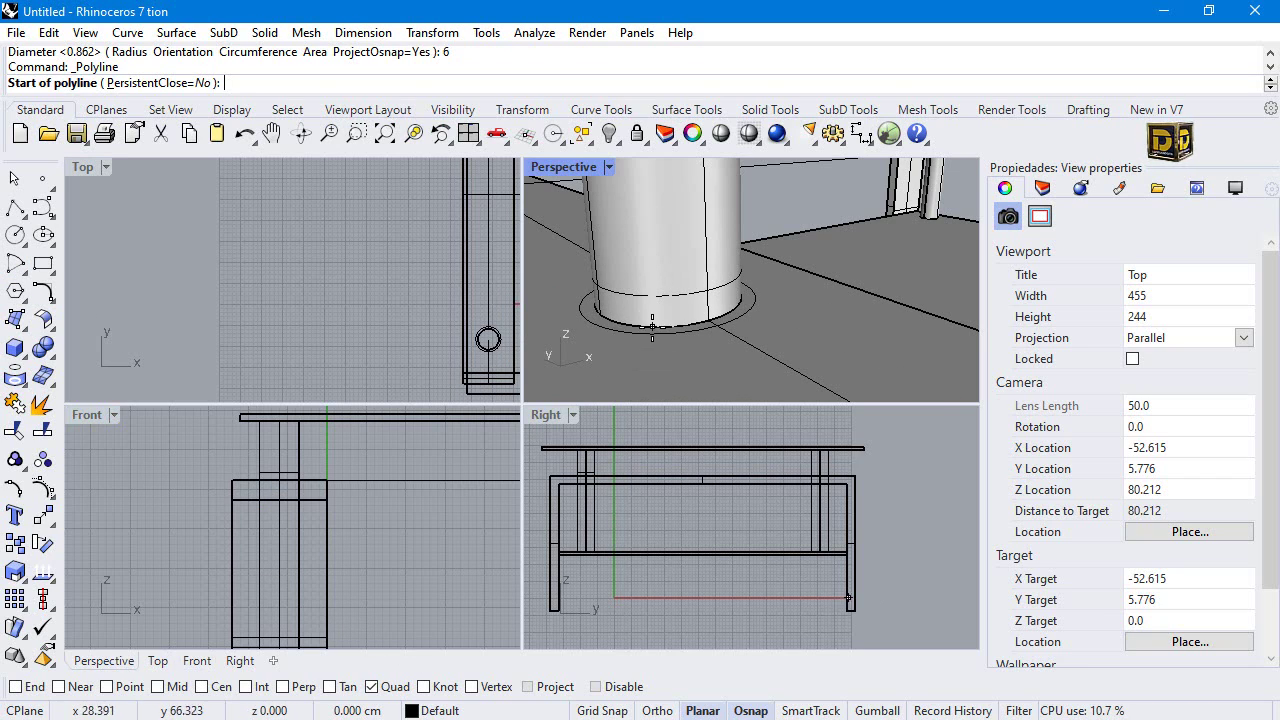
{"action": "left_click", "coordinate": [700, 322]}
{"action": "scroll", "coordinate": [722, 314], "scroll_direction": "down", "scroll_amount": 4}
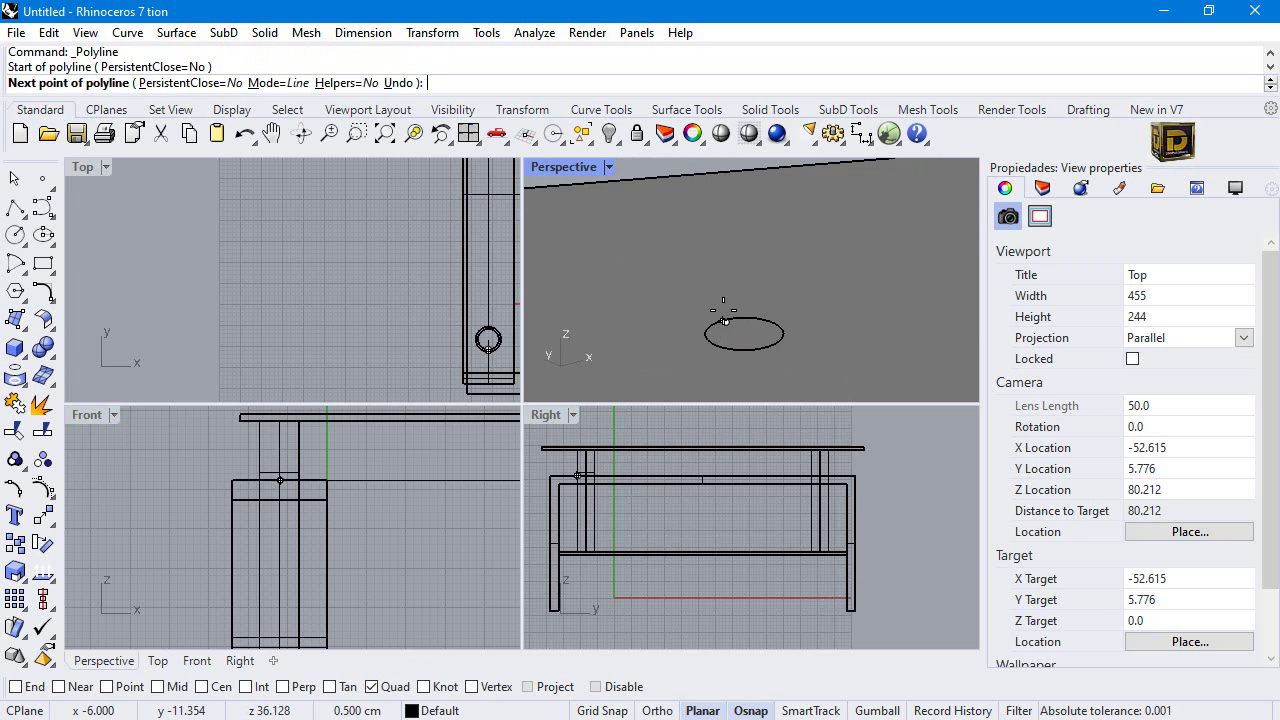
{"action": "right_click", "coordinate": [722, 316]}
Draw a slanted line from the raised circle's quadrant to the 6 cm circle's quadrant in the maximized Perspective view, using the Quad snap.
{"action": "right_click", "coordinate": [720, 318]}
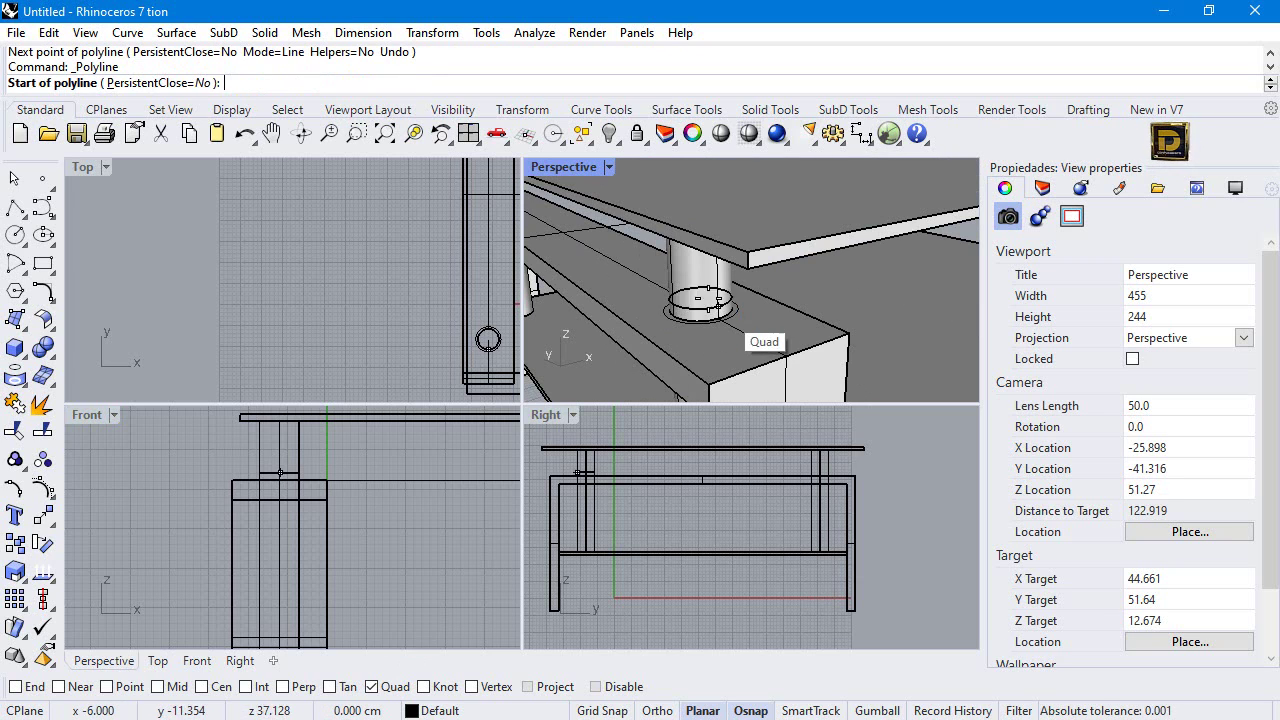
{"action": "double_click", "coordinate": [560, 166]}
{"action": "left_click", "coordinate": [464, 488]}
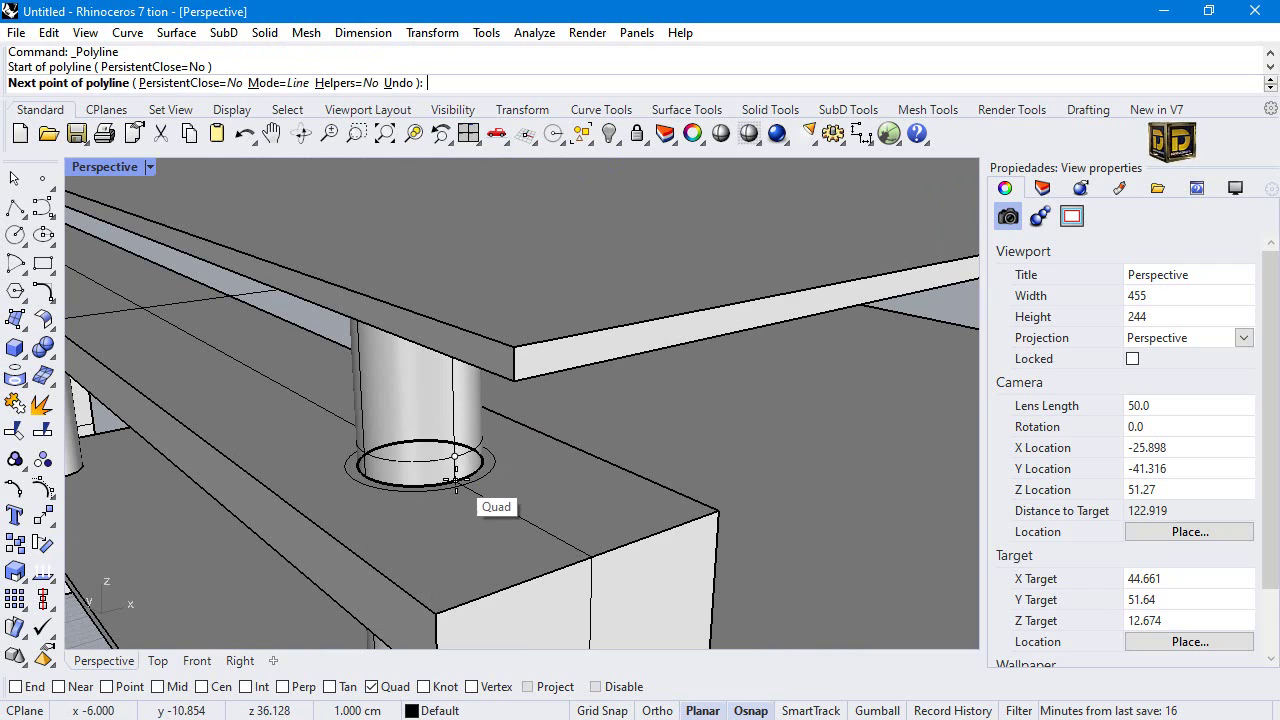
{"action": "left_click", "coordinate": [463, 484]}
{"action": "right_click", "coordinate": [463, 484]}
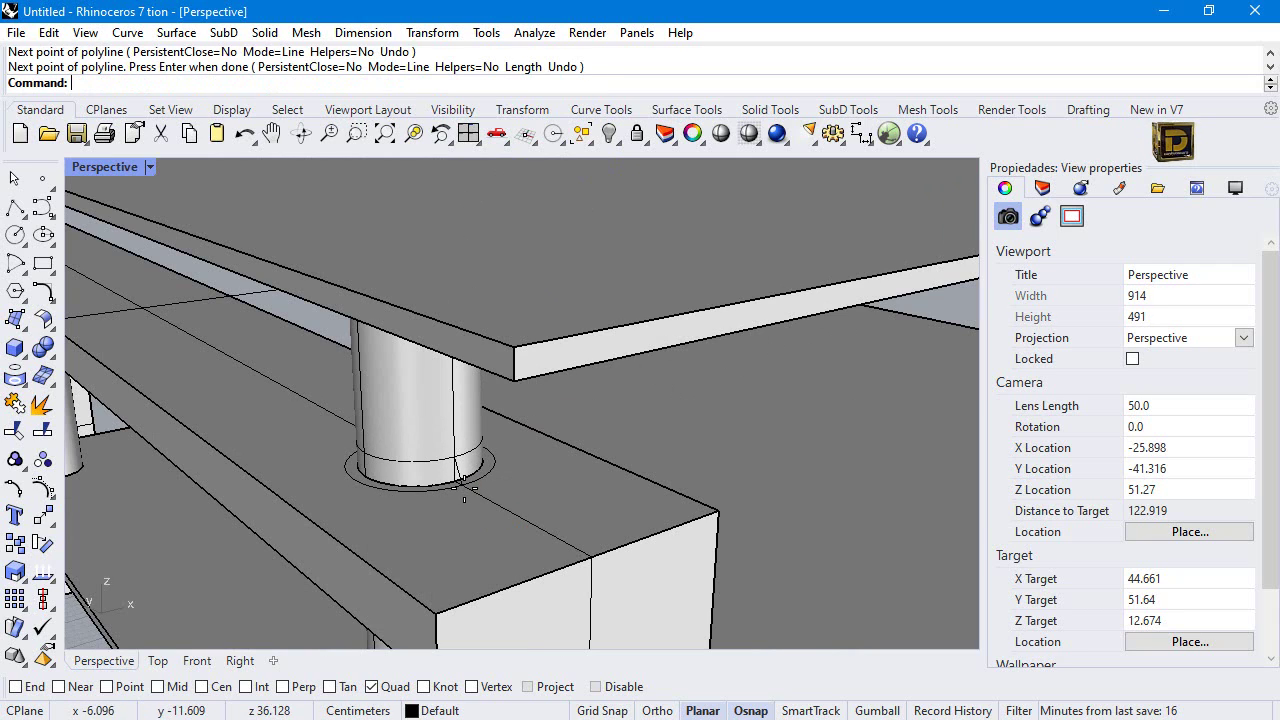
Sweep the slanted line along the 6 cm circle with Sweep 1 Rail, using Freeform frame style and unchanged cross sections.
{"action": "left_click", "coordinate": [26, 330]}
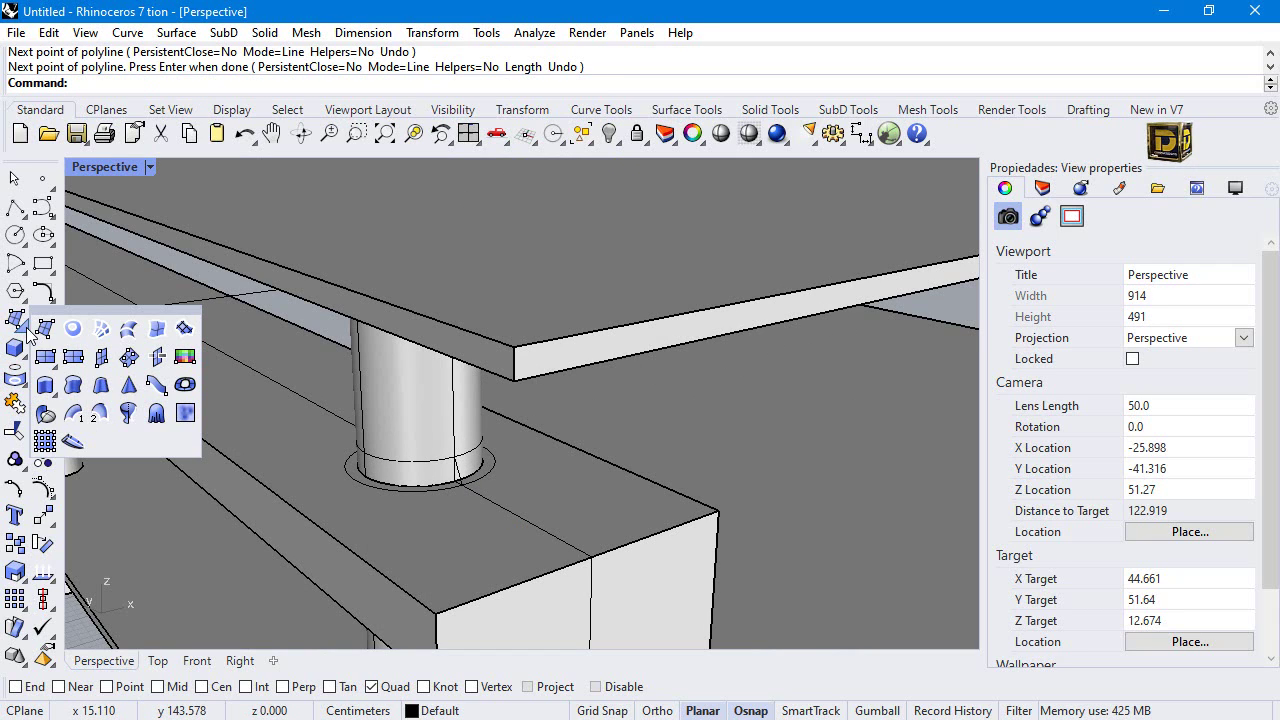
{"action": "left_click", "coordinate": [76, 418]}
{"action": "left_click", "coordinate": [494, 469]}
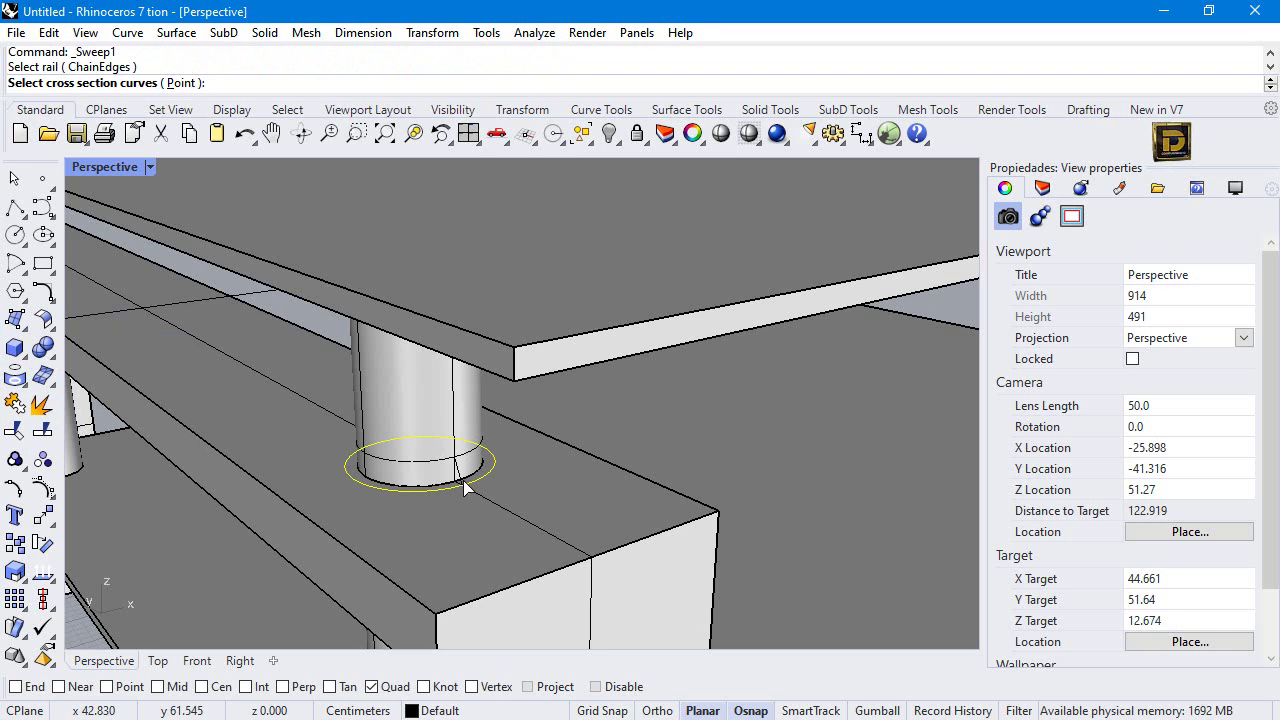
{"action": "left_click", "coordinate": [463, 488]}
{"action": "left_click", "coordinate": [517, 532]}
{"action": "right_click", "coordinate": [517, 531]}
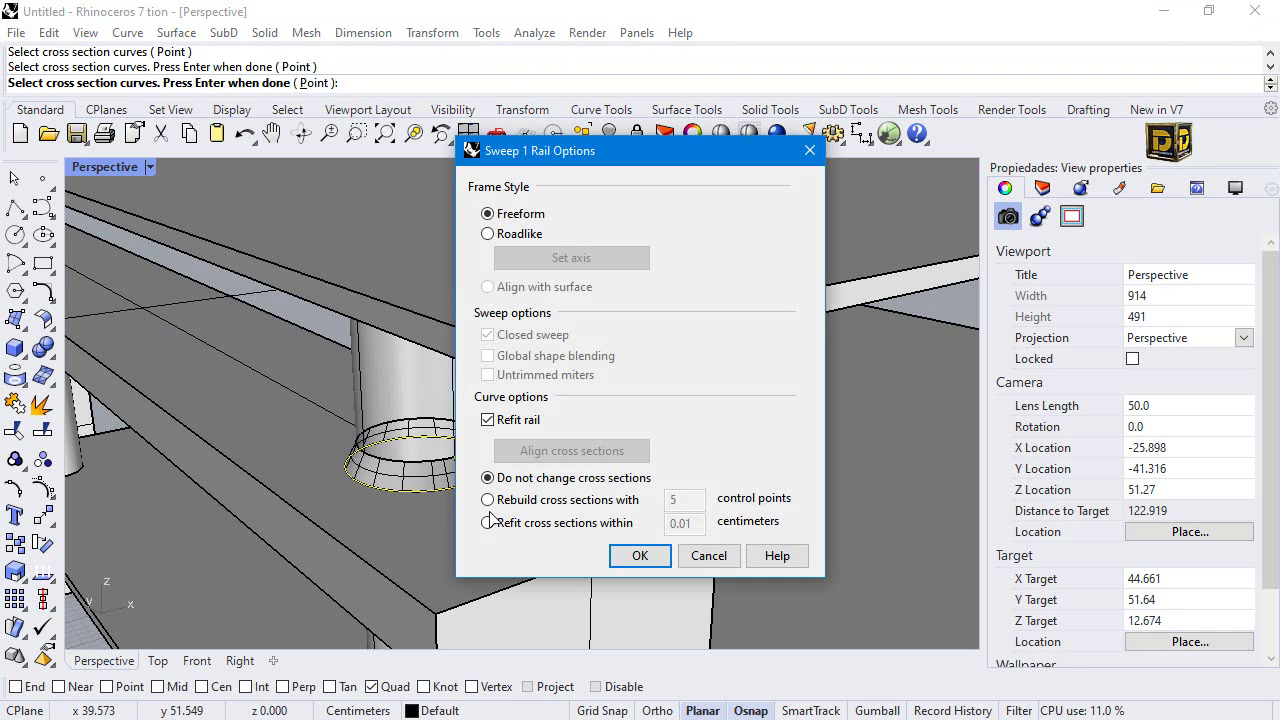
{"action": "key", "text": "Return"}
Offset the swept collar surface outward by 0.15 cm as a solid.
{"action": "scroll", "coordinate": [512, 443], "scroll_direction": "down", "scroll_amount": 3}
{"action": "scroll", "coordinate": [512, 443], "scroll_direction": "up", "scroll_amount": 3}
{"action": "left_click", "coordinate": [488, 455]}
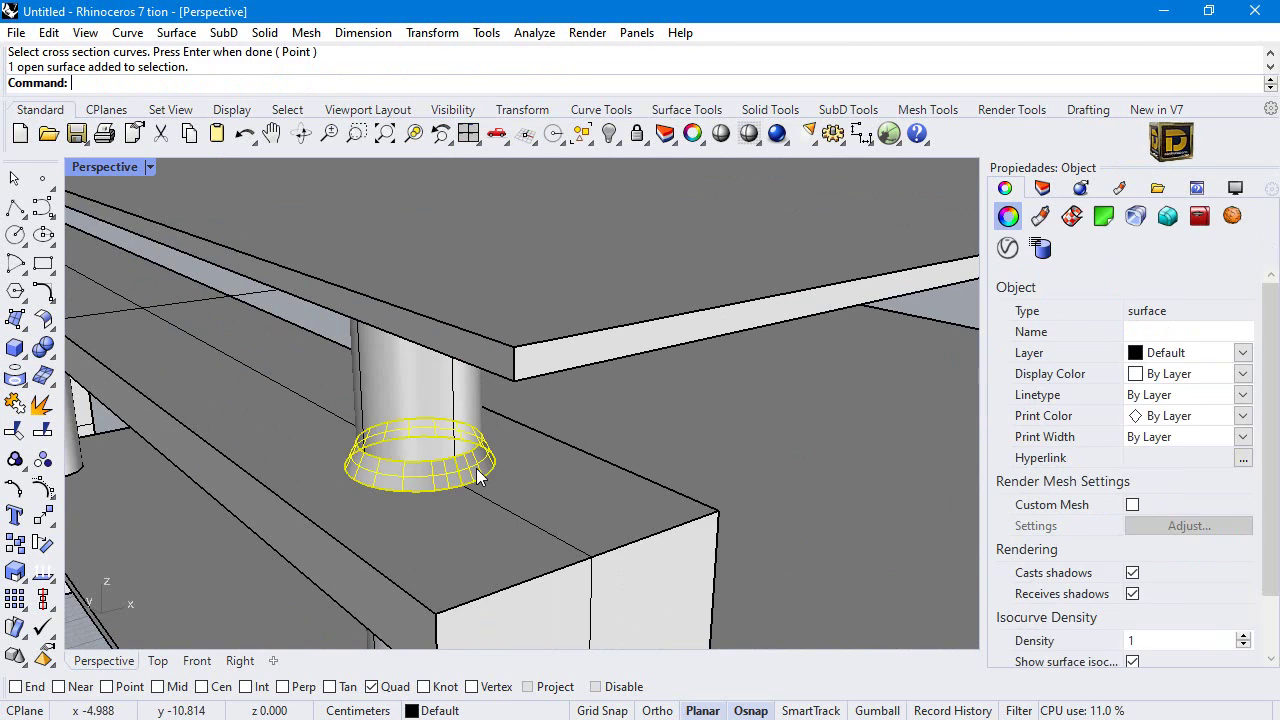
{"action": "left_click", "coordinate": [52, 338]}
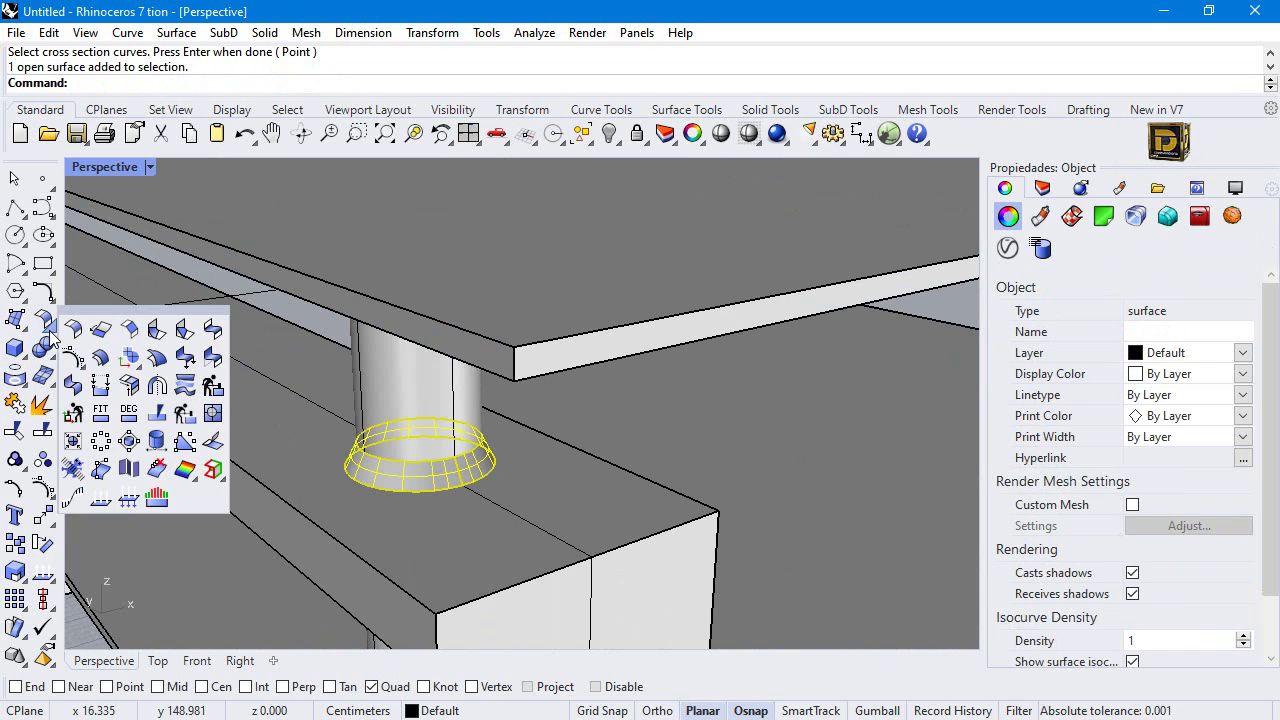
{"action": "left_click", "coordinate": [97, 366]}
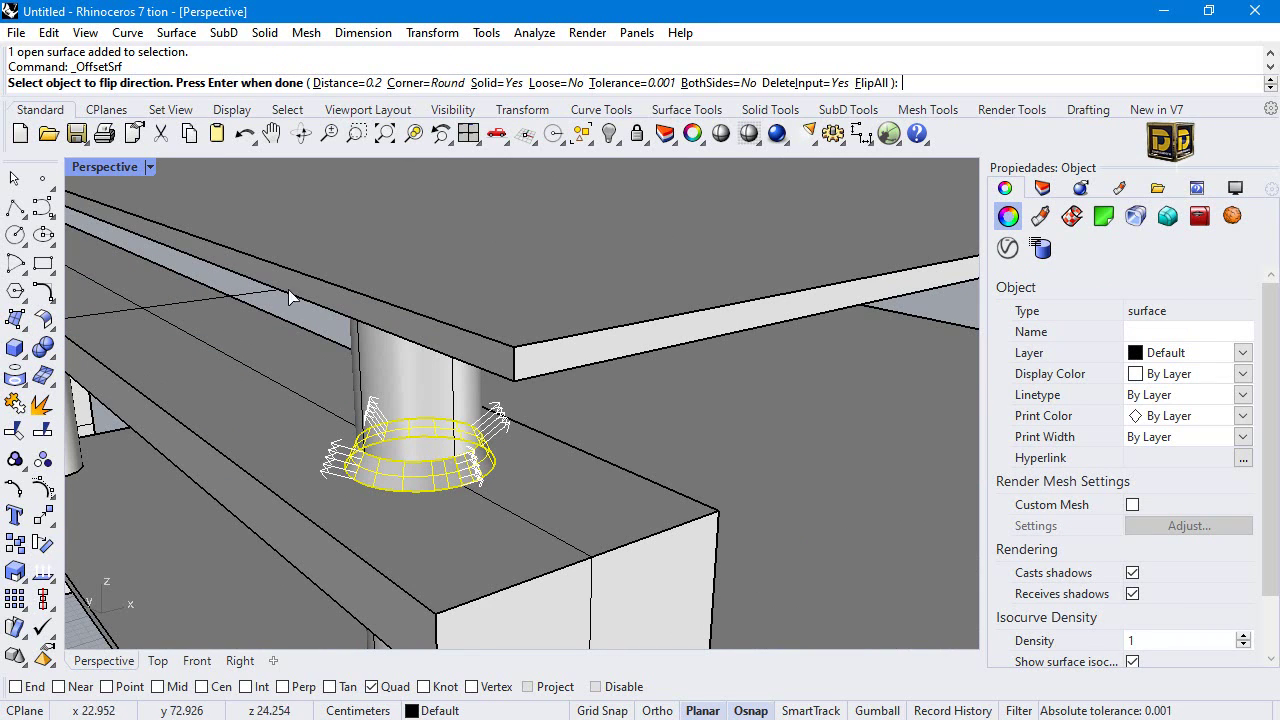
{"action": "left_click", "coordinate": [340, 83]}
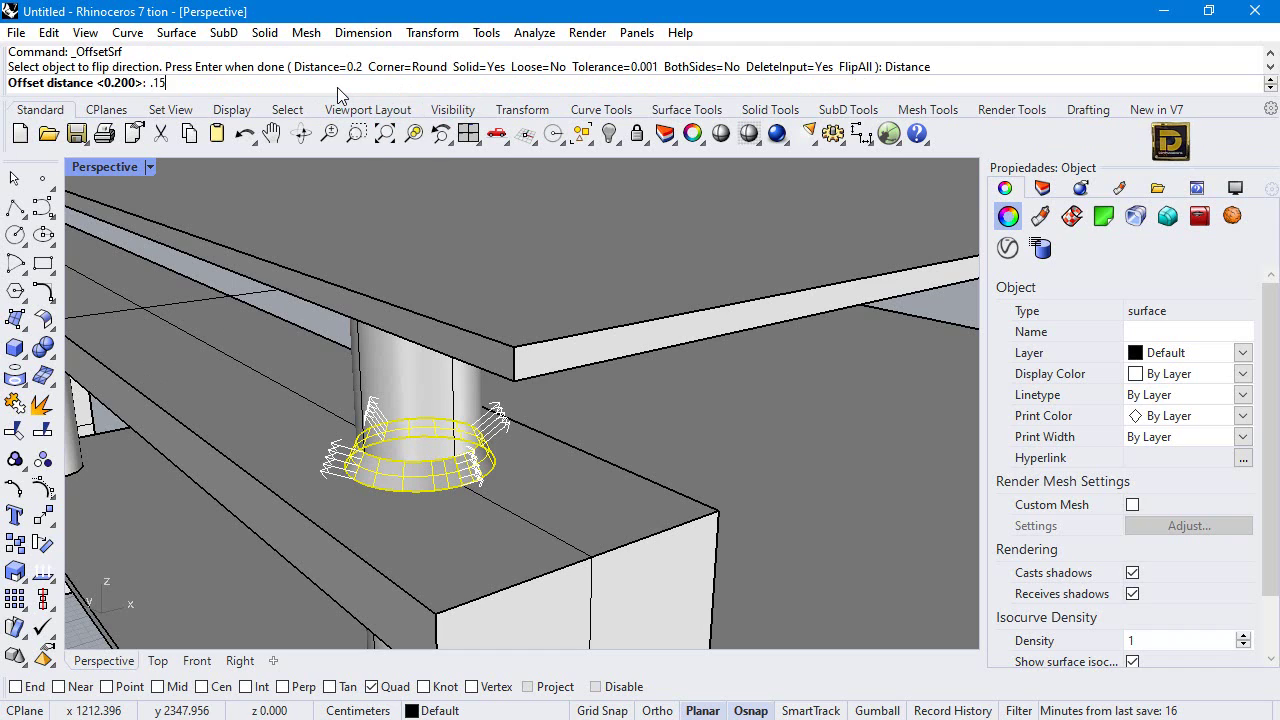
{"action": "key", "text": "Return"}
{"action": "key", "text": "Return"}
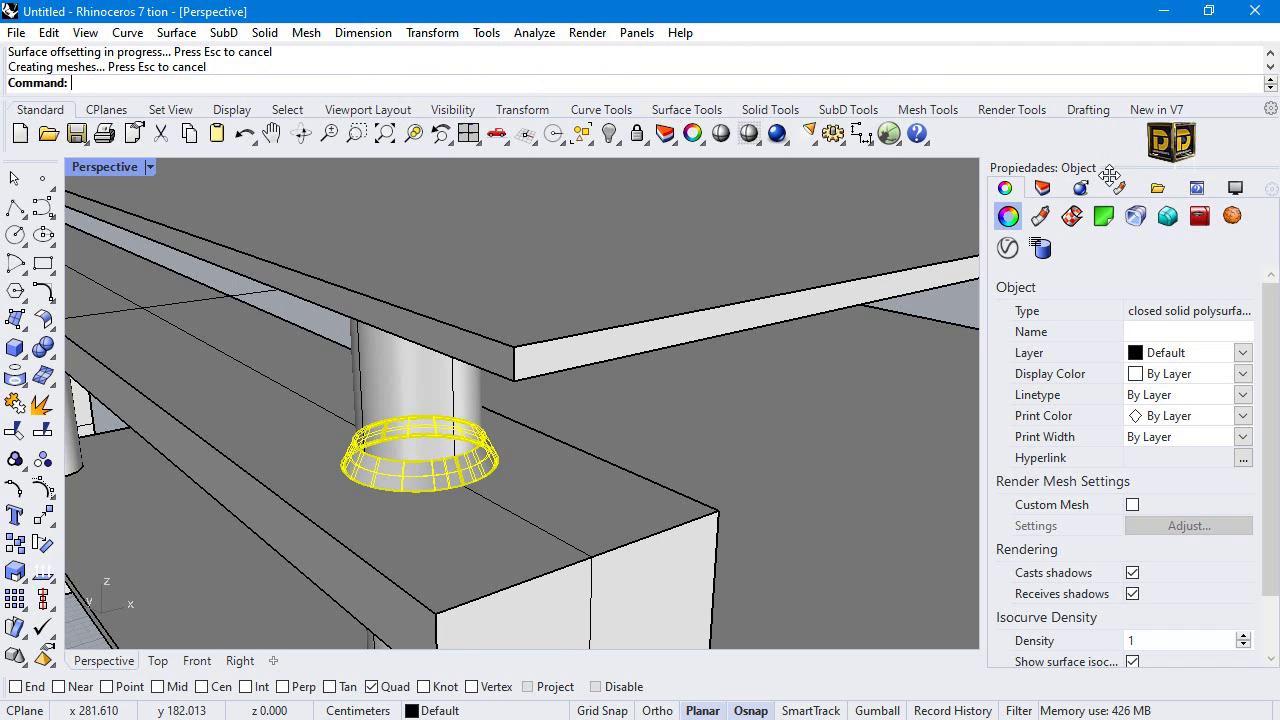
Create a new layer in the layer list.
{"action": "left_click", "coordinate": [1042, 188]}
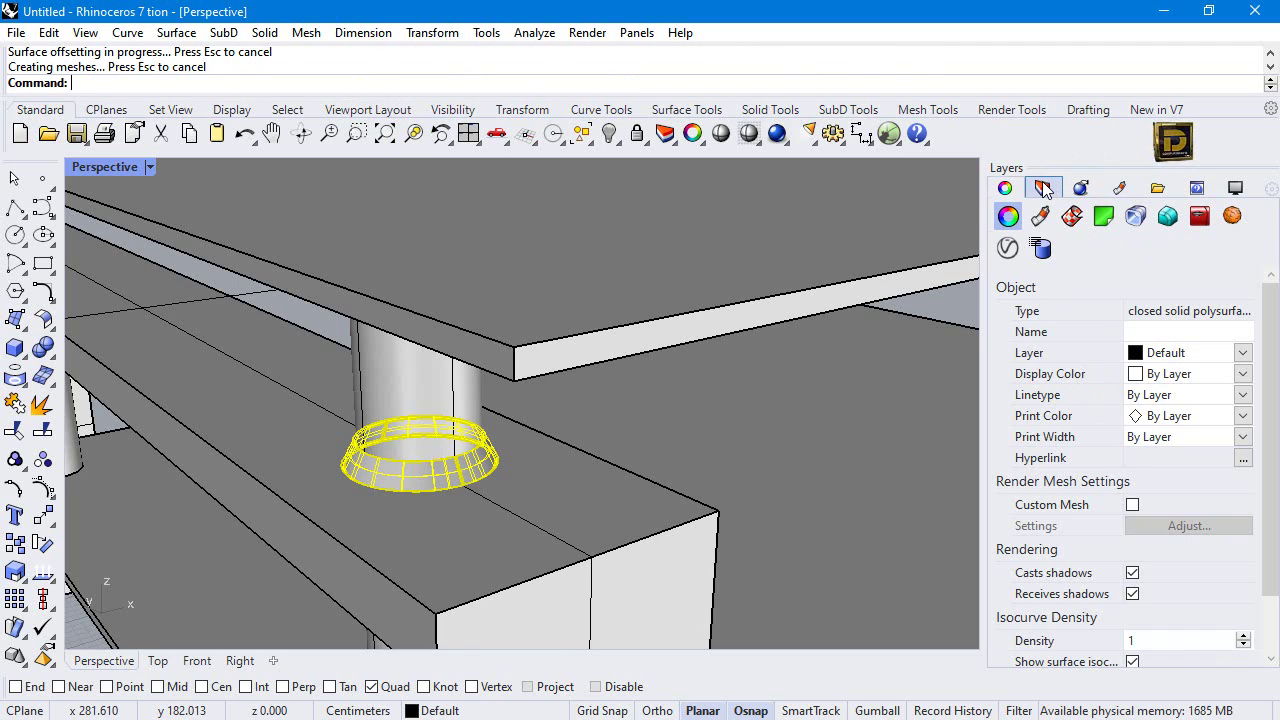
{"action": "left_click", "coordinate": [1005, 217]}
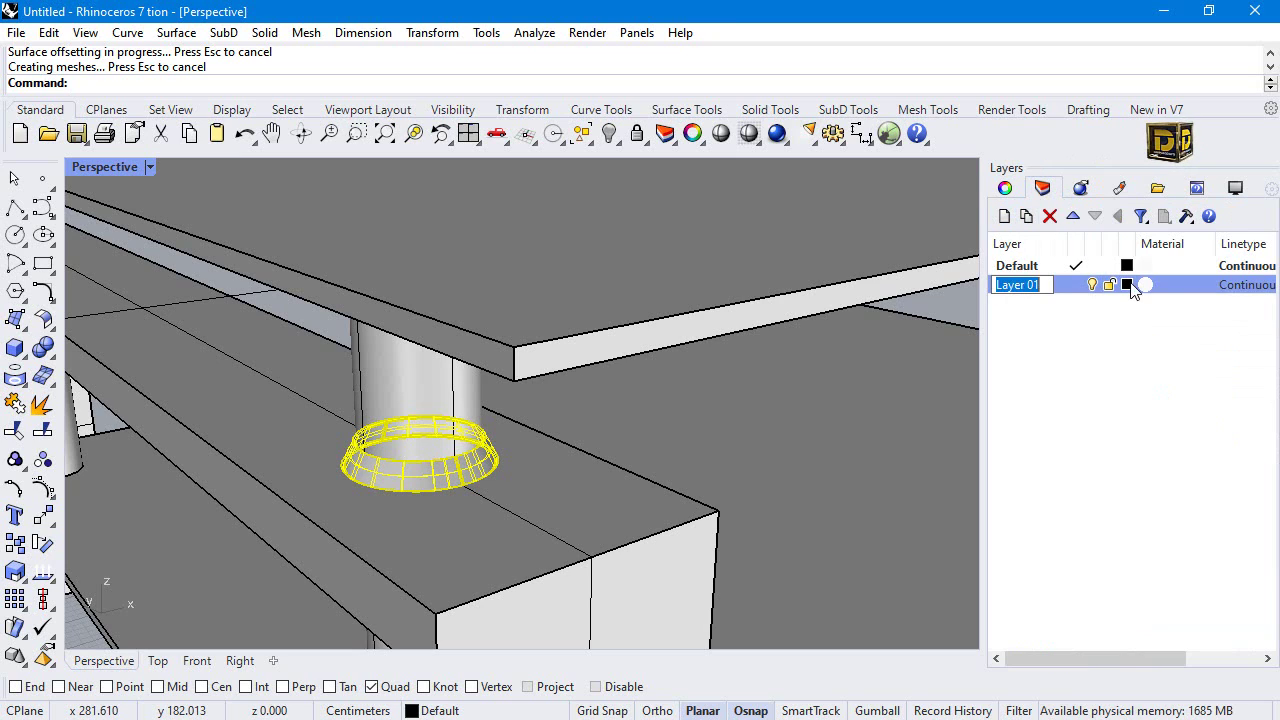